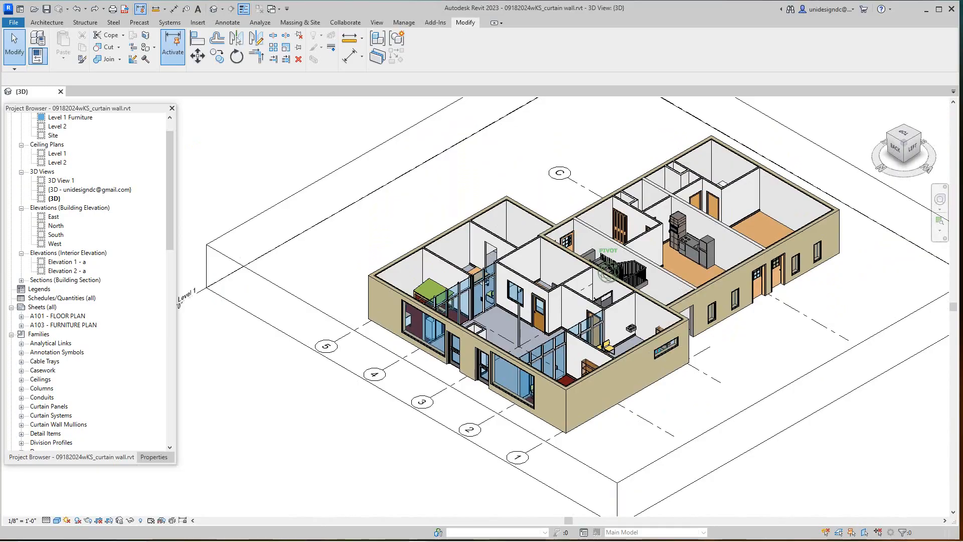
Examine the doors and narrow windows along the building's exterior wall in the 3D view
mouse_move(608, 272)
middle_mouse_down("shift")
mouse_move(532, 336)
mouse_move(421, 321)
mouse_move(502, 271)
mouse_move(507, 250)
middle_mouse_up("shift")
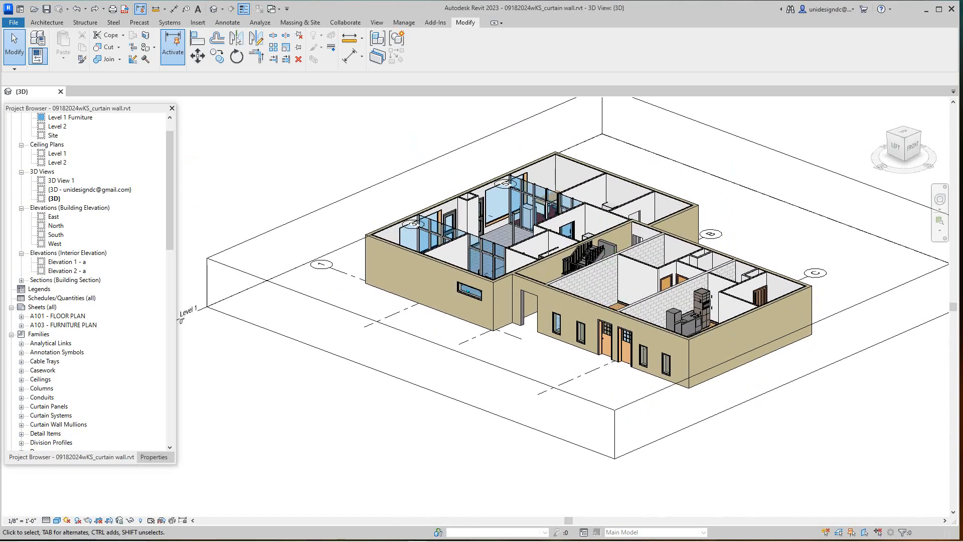
scroll(628, 343, "up", 4)
middle_click_drag(628, 344, 654, 253)
scroll(696, 243, "up", 2)
scroll(547, 291, "up", 2)
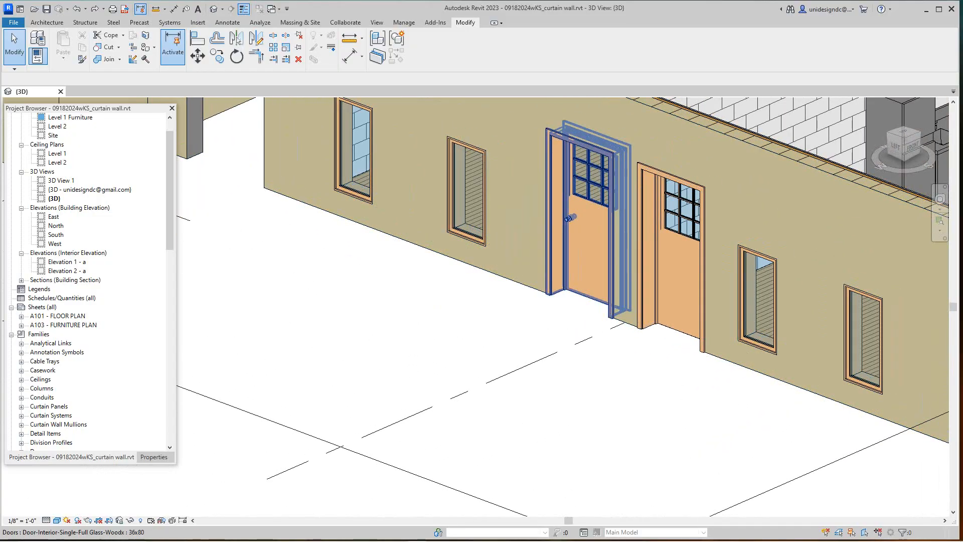
scroll(567, 282, "down", 4)
middle_click_drag(572, 248, 483, 275)
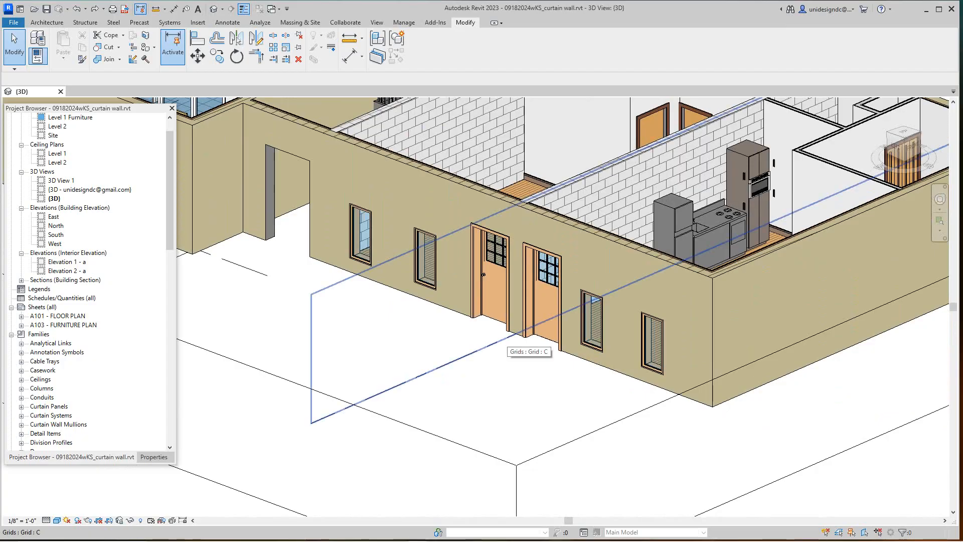
key("Tab")
scroll(483, 274, "up", 3)
scroll(476, 273, "down", 2)
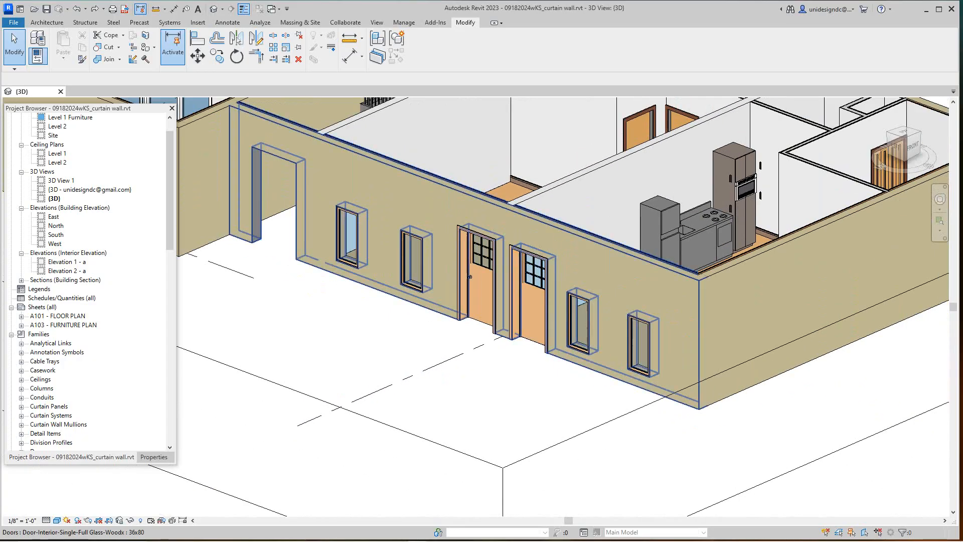
scroll(457, 269, "up", 3)
scroll(520, 328, "down", 3)
middle_click_drag(520, 328, 555, 340)
scroll(481, 321, "down", 1)
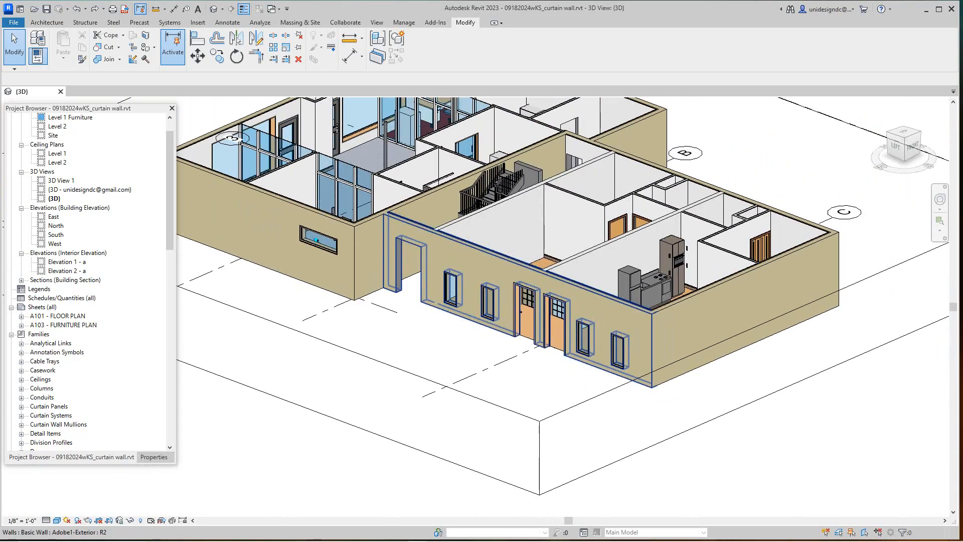
middle_click_drag(481, 321, 509, 367)
scroll(507, 371, "up", 1)
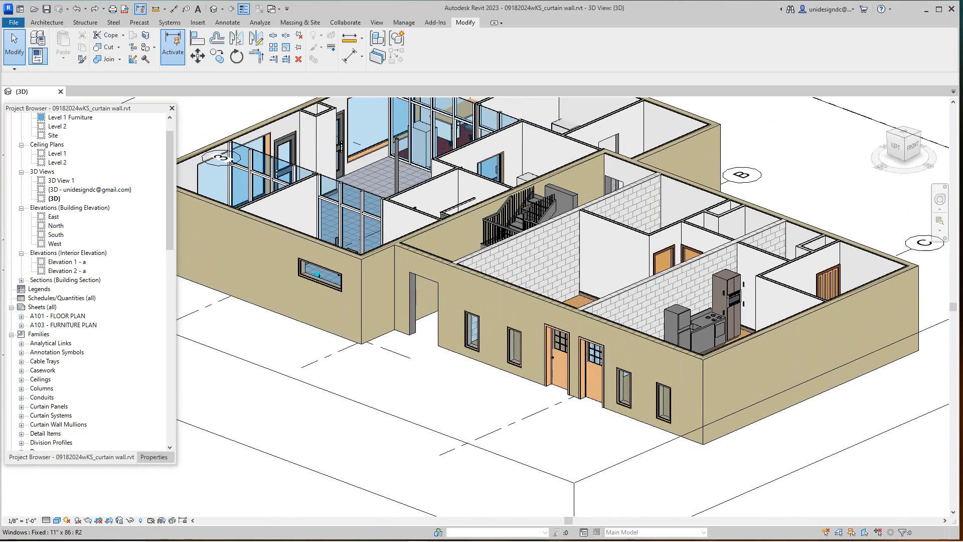
Create a new family from the "Window with trim.rft" template in the English-Imperial template folder
left_click(14, 23)
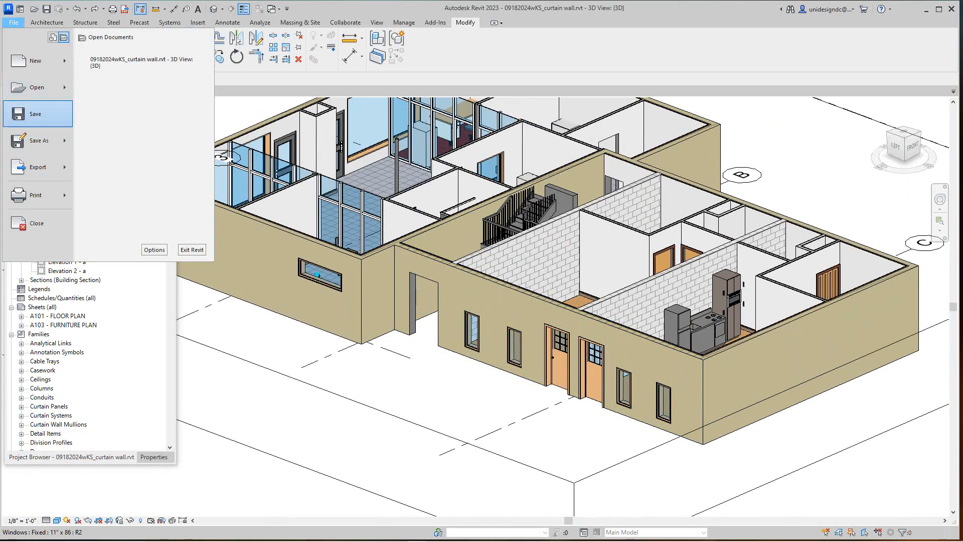
mouse_move(38, 87)
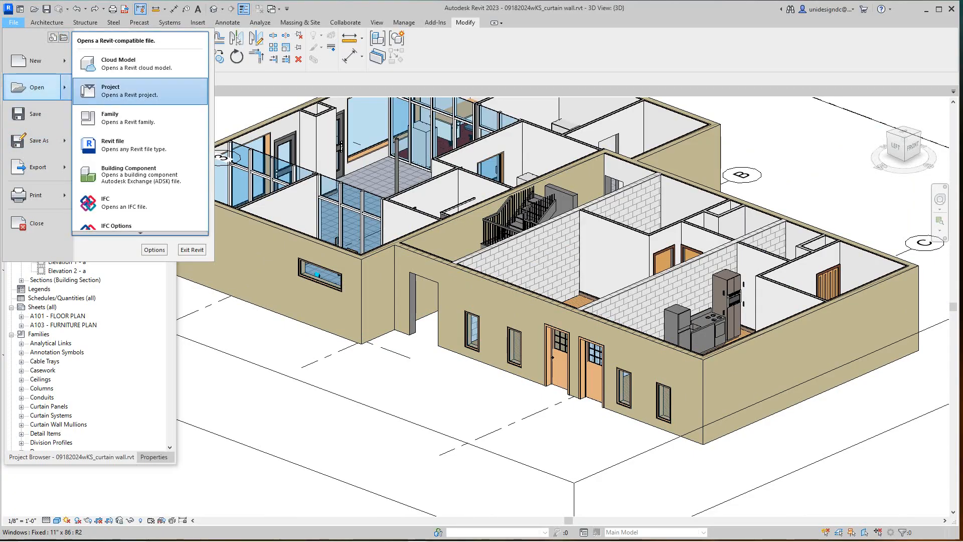
mouse_move(36, 61)
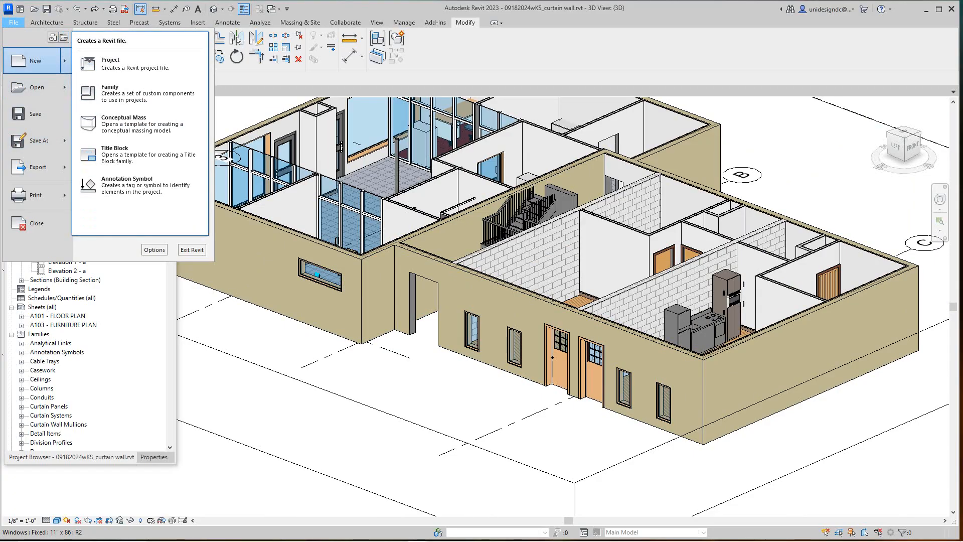
left_click(110, 93)
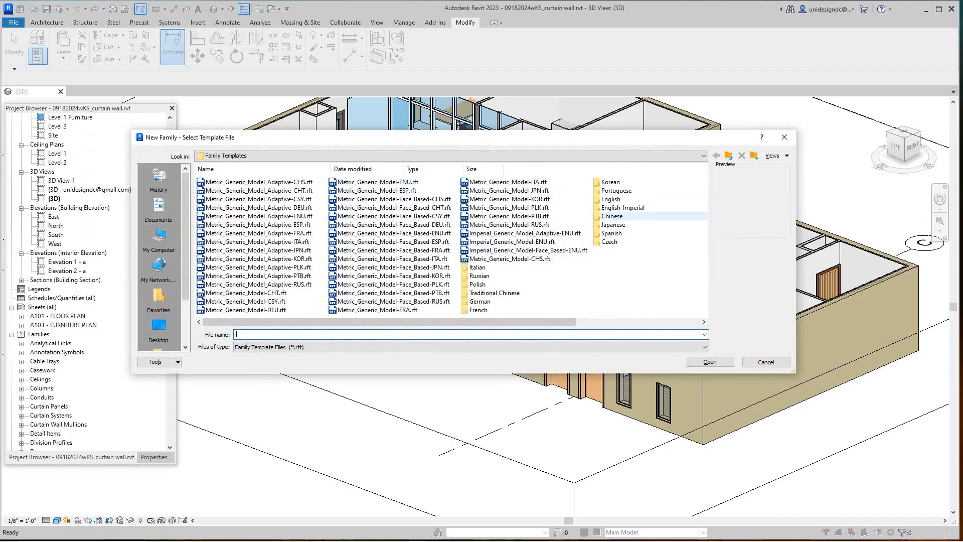
left_click(623, 208)
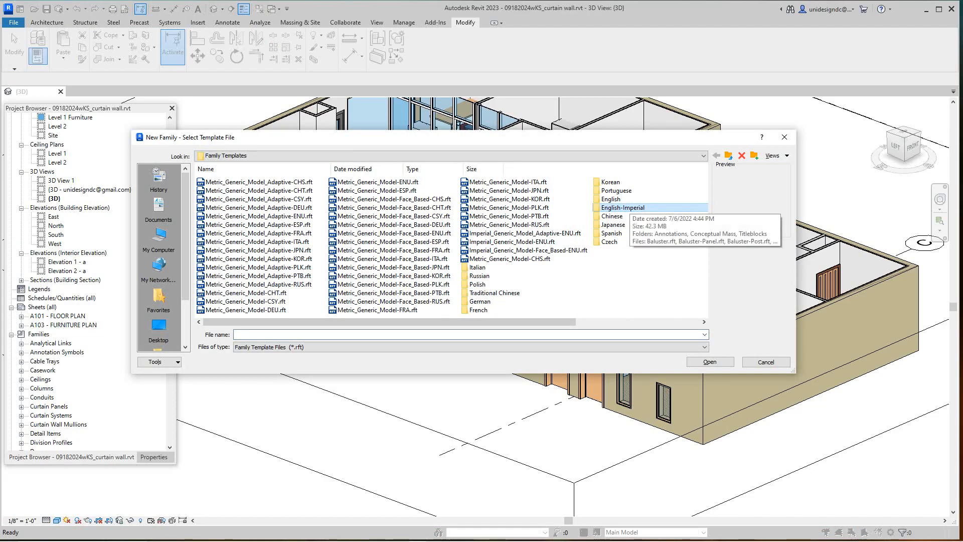
double_click(623, 207)
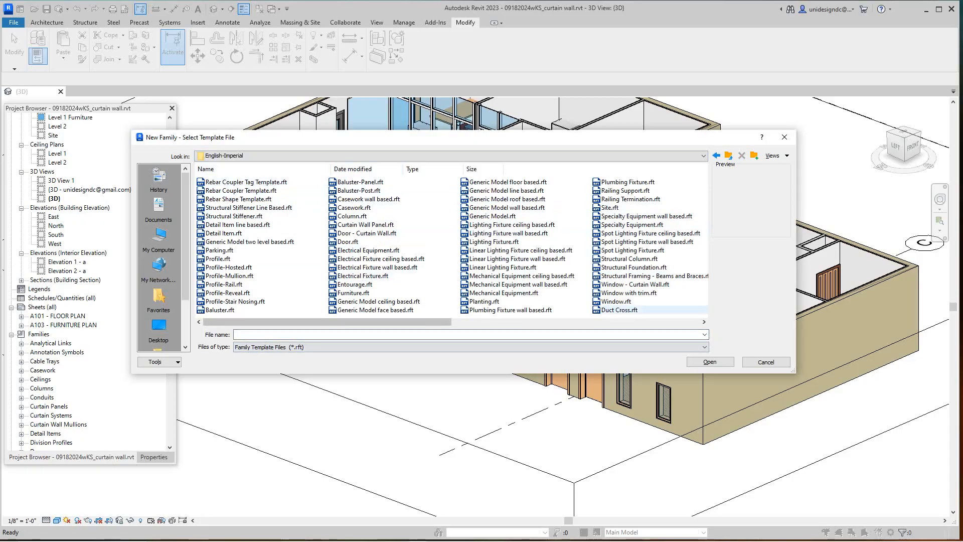
left_click(629, 293)
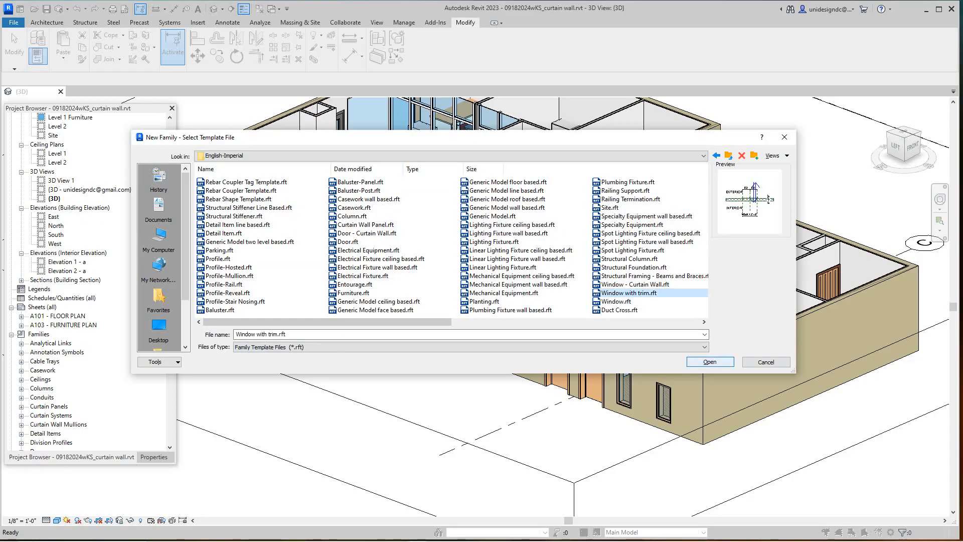
left_click(710, 362)
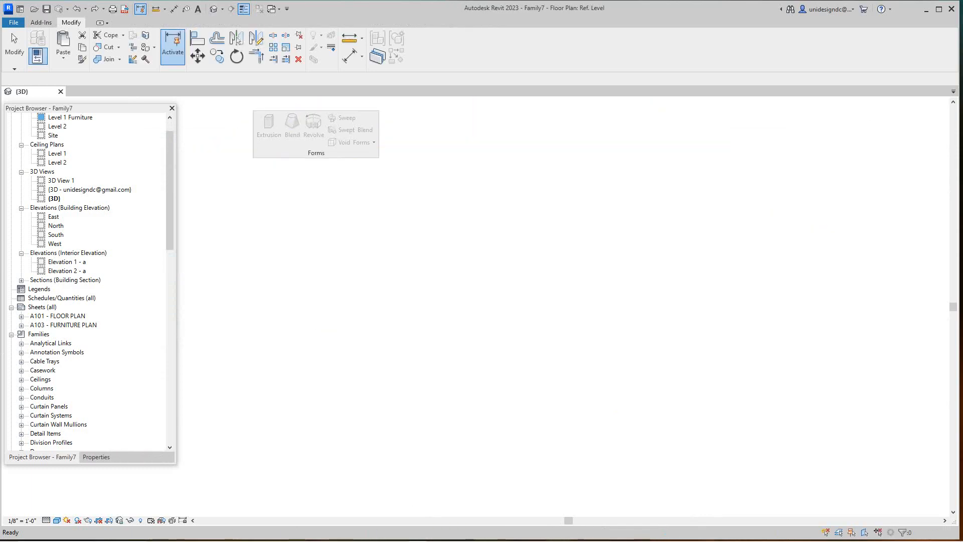
Start saving the new window family under the file name "Arched Window with Trim.rfa"
scroll(619, 352, "down", 1)
middle_click_drag(619, 353, 673, 345)
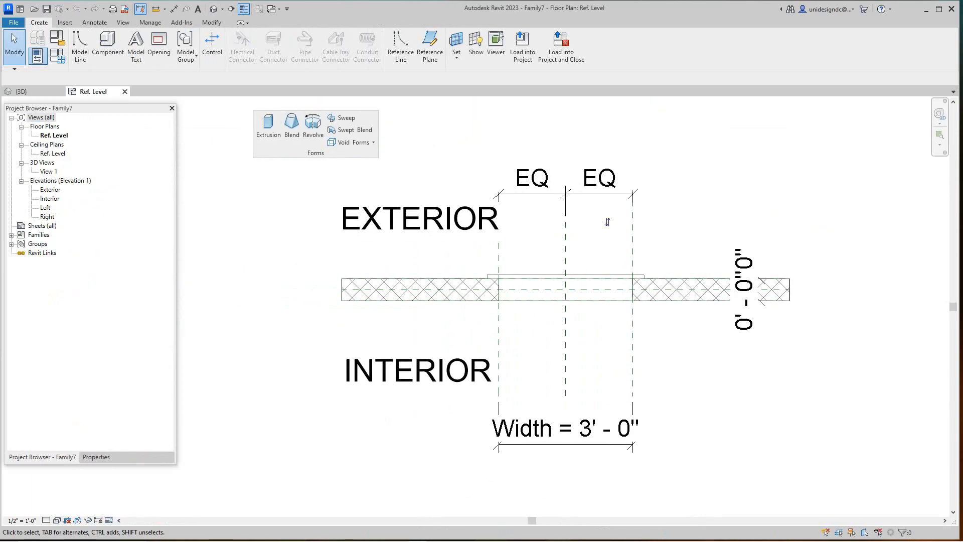
scroll(607, 222, "up", 2)
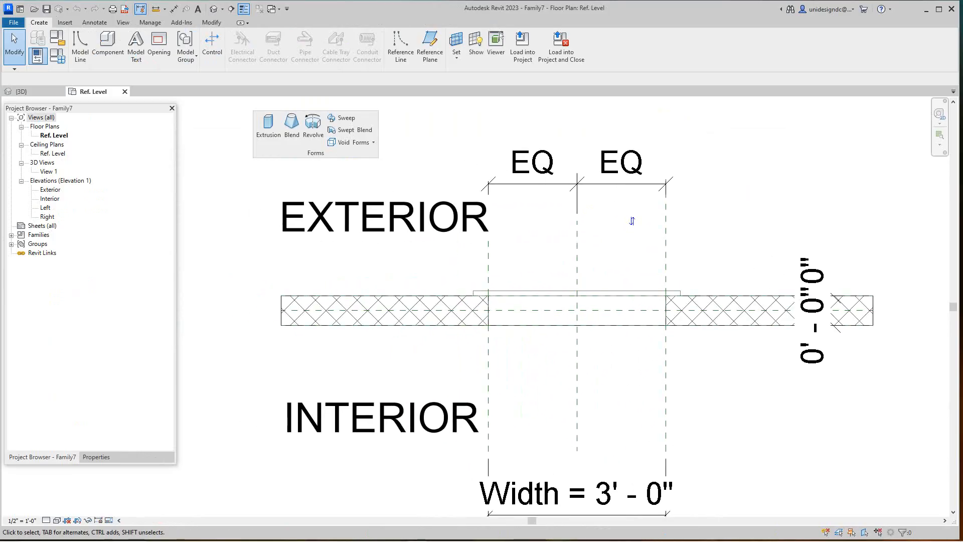
left_click(13, 22)
mouse_move(38, 140)
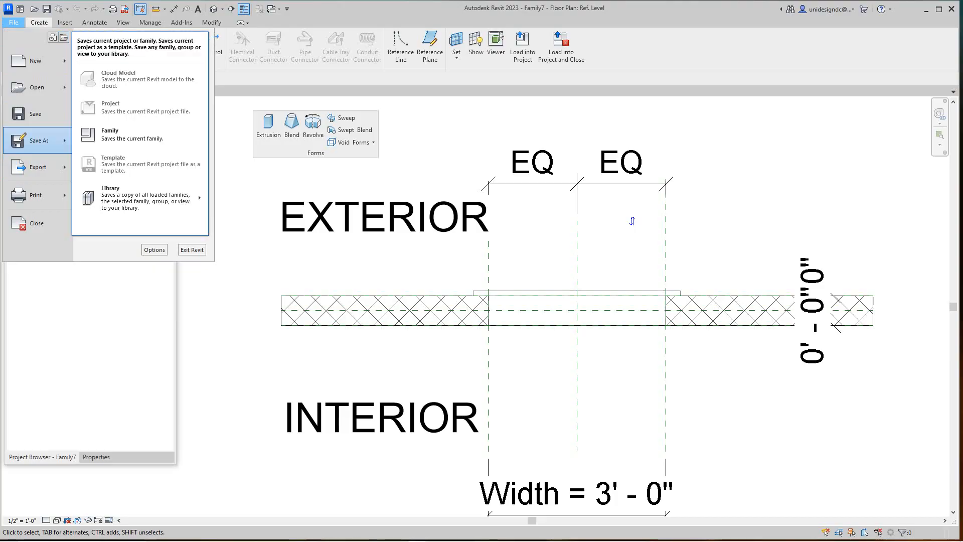
left_click(132, 134)
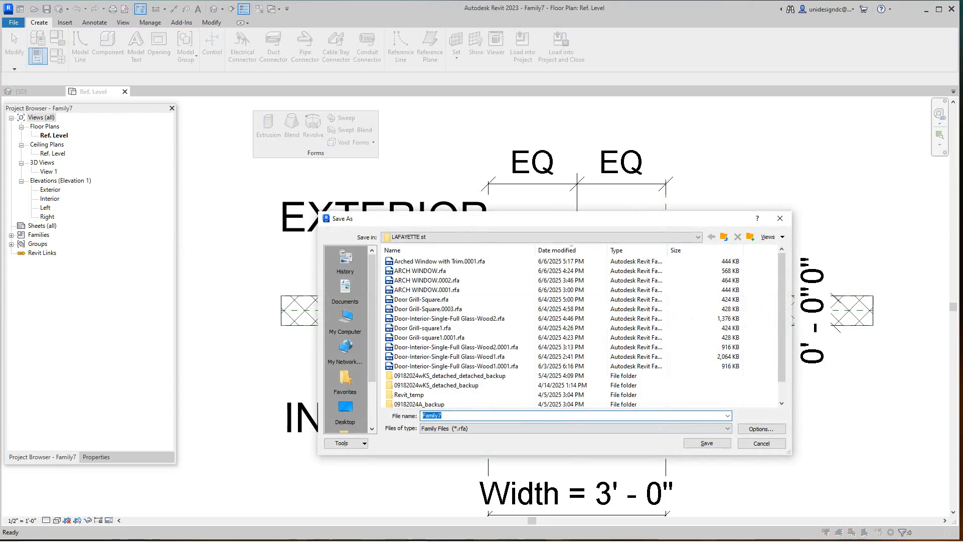
type("Arched")
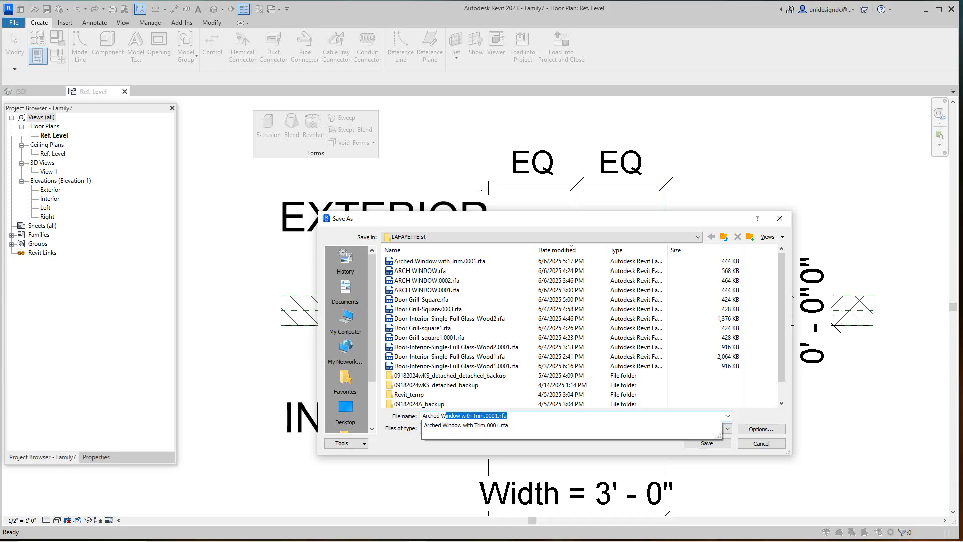
type(" Window with Trim.0001.rfa")
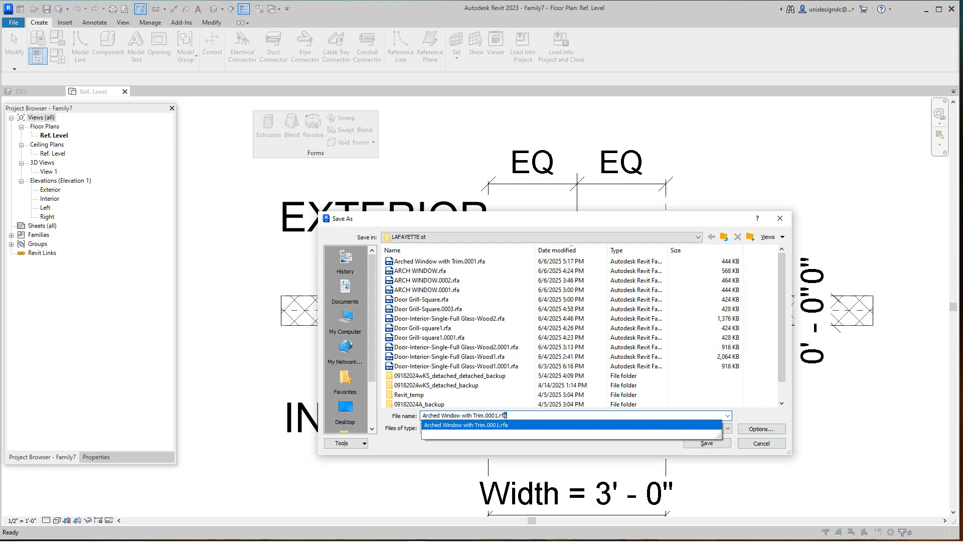
left_click(485, 415)
key("BackSpace")
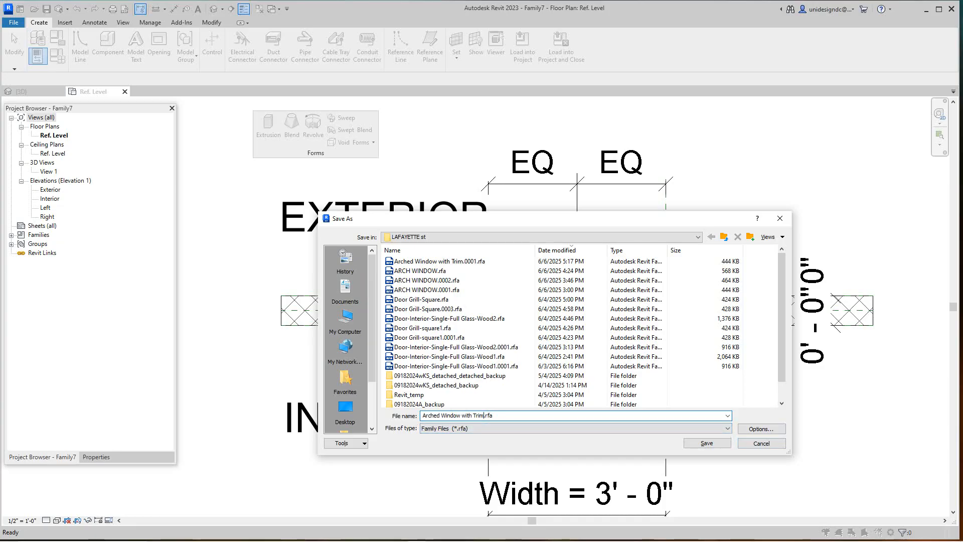
Set the maximum backups to 1 in the file save options and save the family
left_click(760, 429)
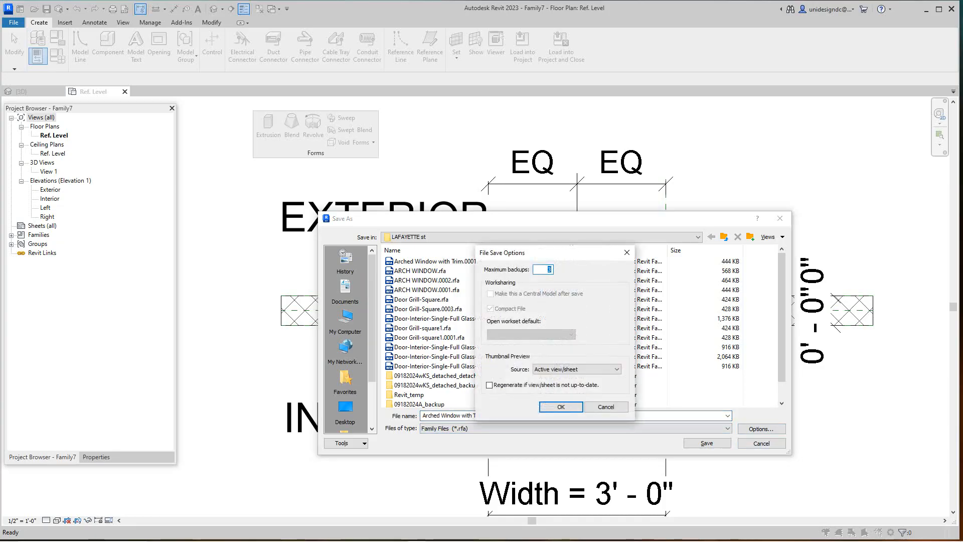
key("Return")
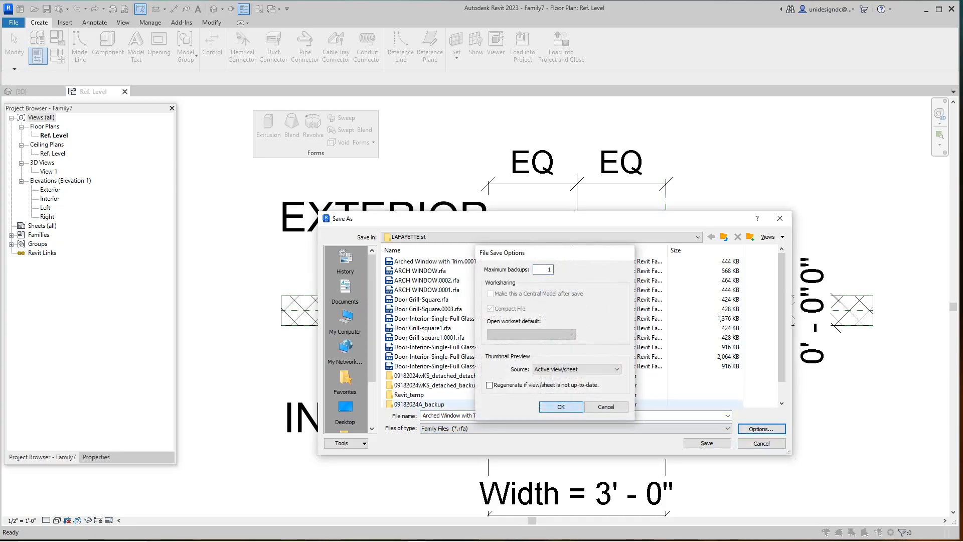
key("Return")
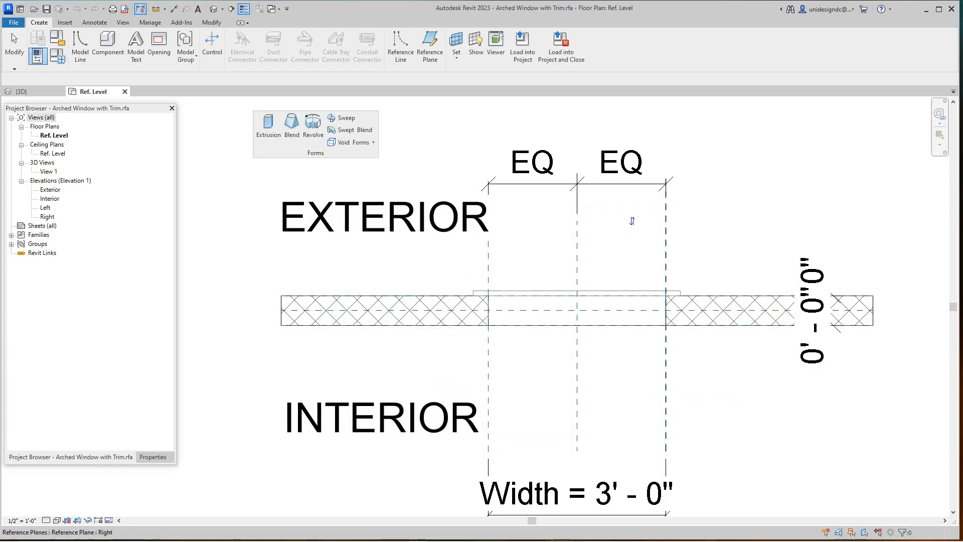
Open the Exterior elevation view of the window family and frame the opening with its trim
scroll(632, 221, "up", 2)
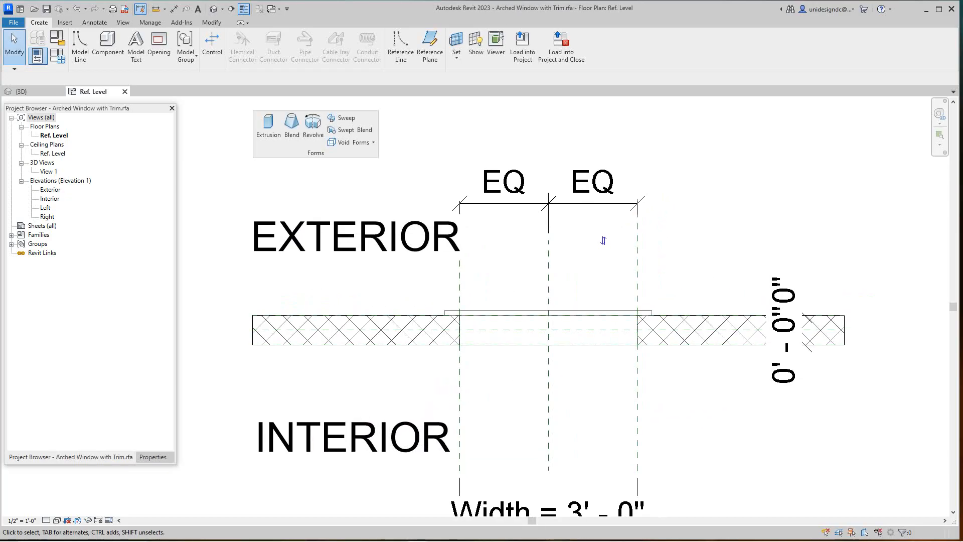
scroll(602, 216, "up", 1)
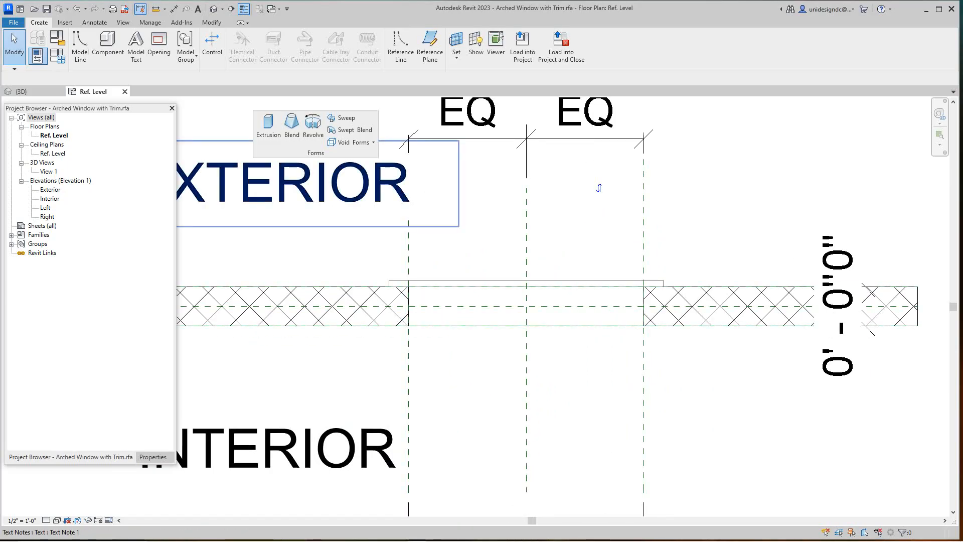
double_click(50, 189)
scroll(396, 310, "up", 3)
middle_click_drag(396, 310, 408, 341)
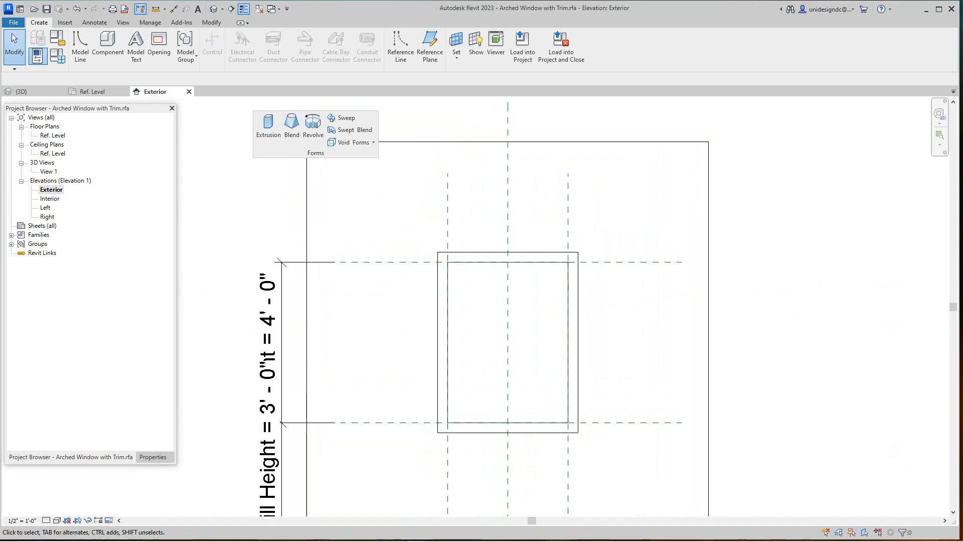
scroll(492, 303, "down", 1)
middle_click_drag(491, 303, 451, 268)
scroll(451, 269, "up", 3)
scroll(447, 258, "down", 2)
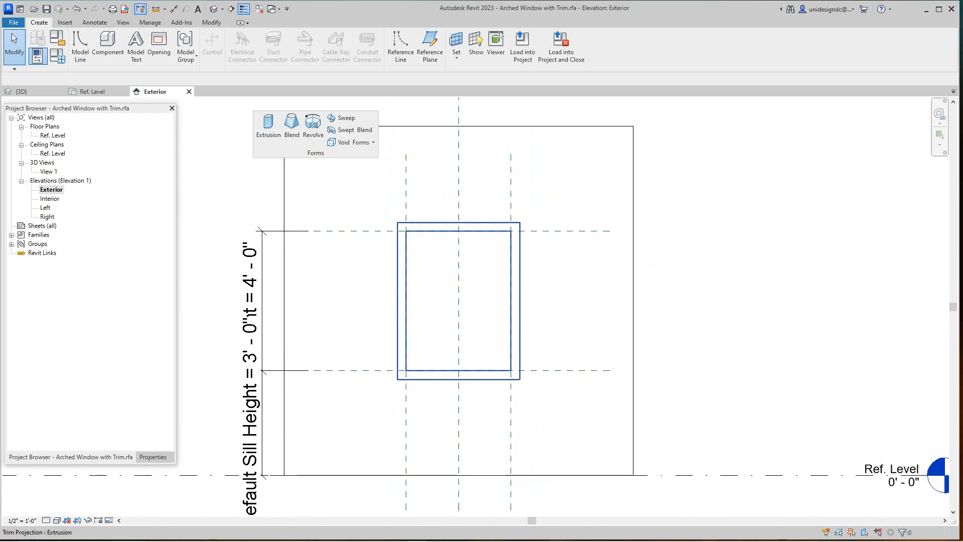
Edit the trim projection's extrusion sketch and delete its outer and inner top lines
left_click(436, 275)
middle_click_drag(436, 275, 522, 301)
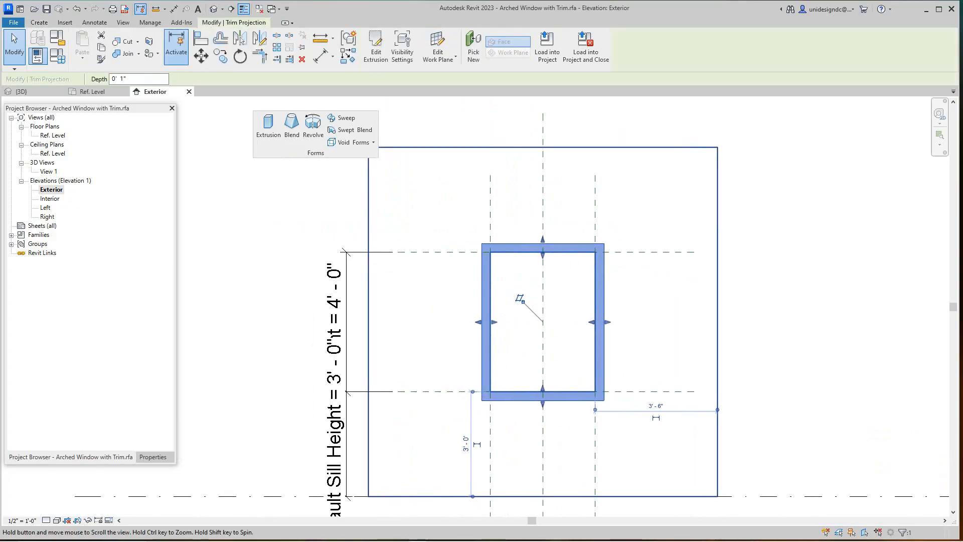
left_click(375, 52)
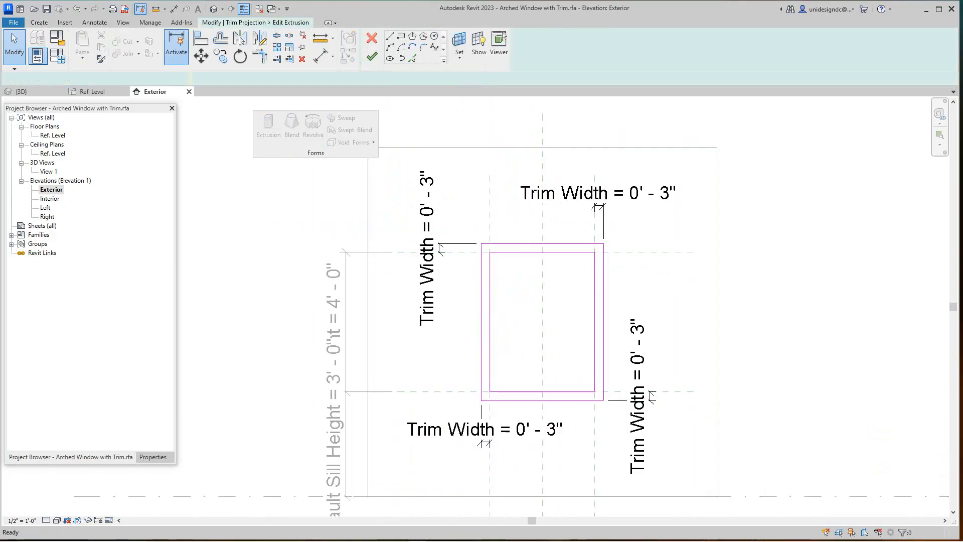
scroll(550, 235, "up", 1)
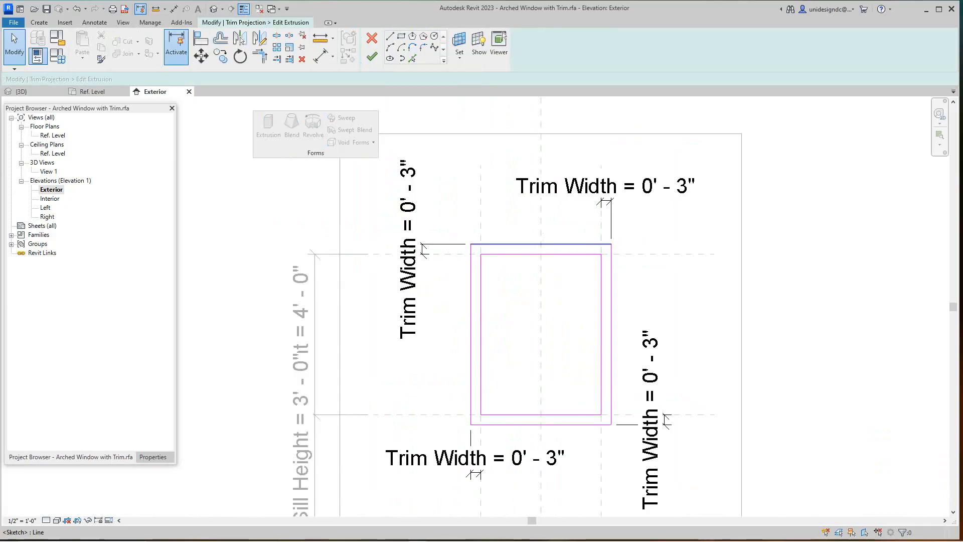
left_click(541, 245)
key("Delete")
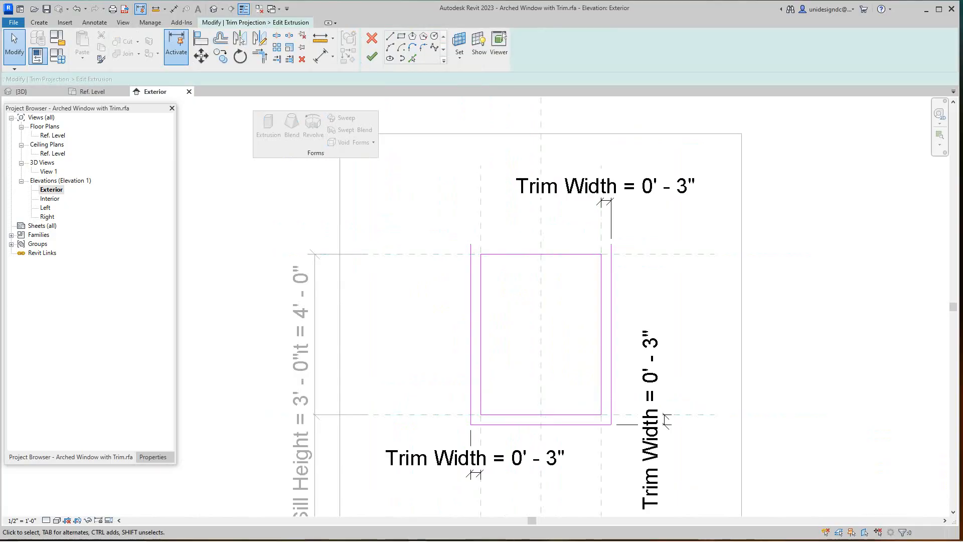
left_click(540, 254)
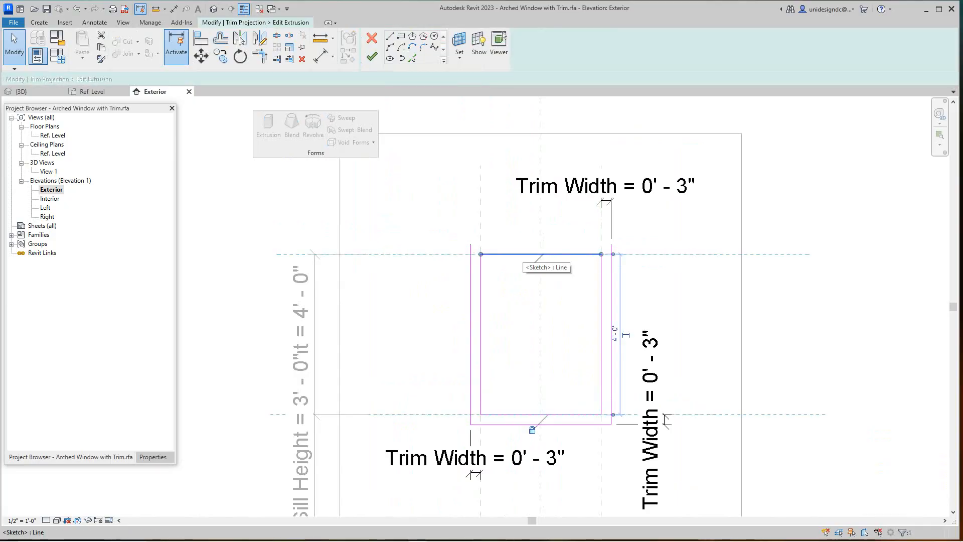
key("Delete")
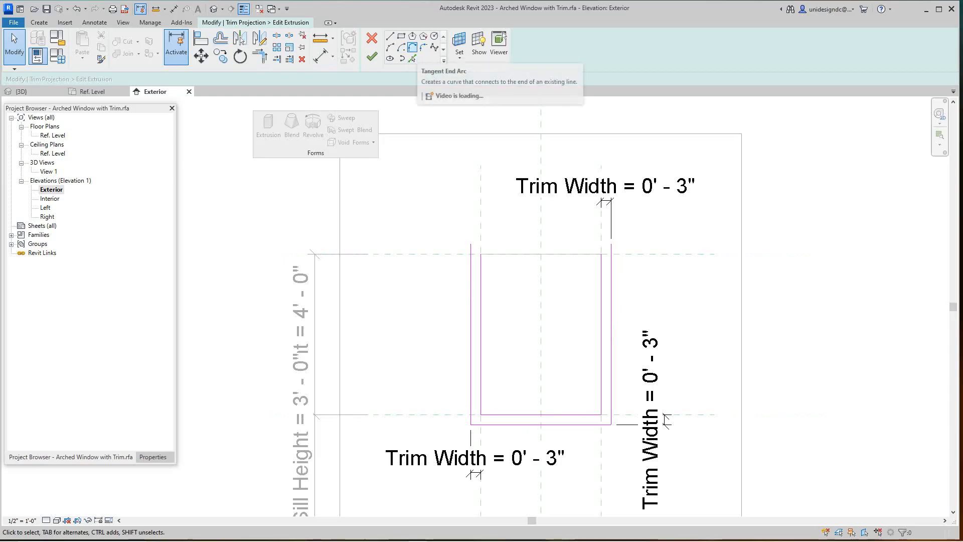
Draw a 180° tangent end arc joining the top ends of the trim sketch's two inner side lines
left_click(412, 47)
left_click(481, 253)
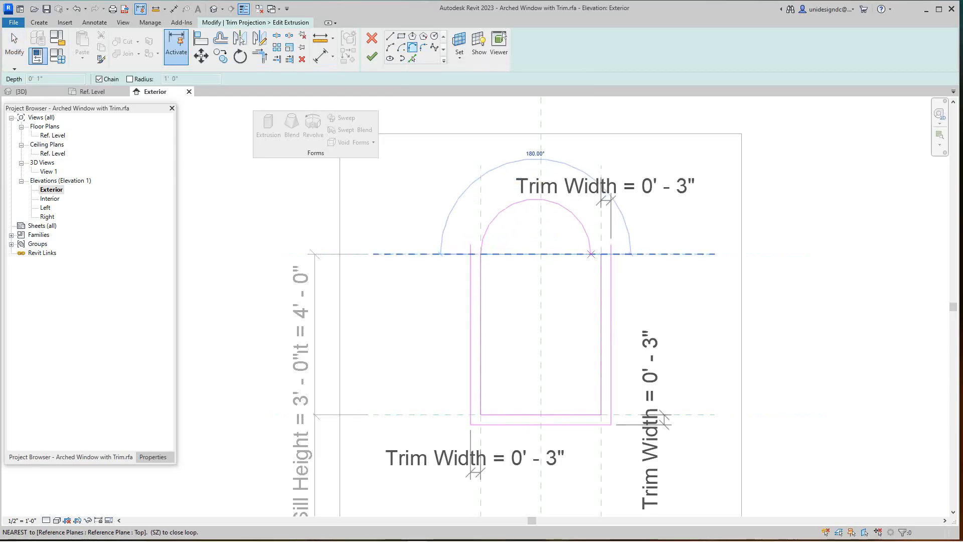
left_click(604, 254)
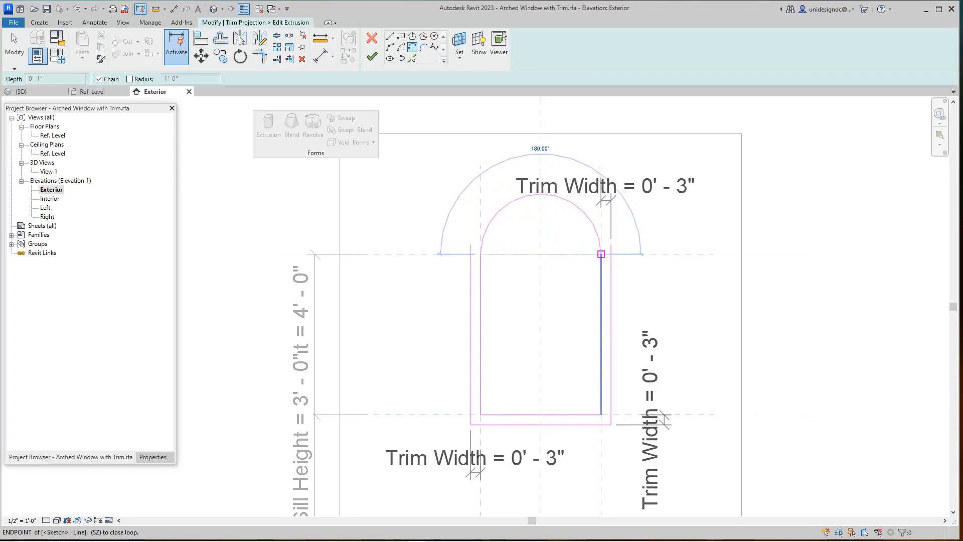
right_click(604, 257)
left_click(630, 264)
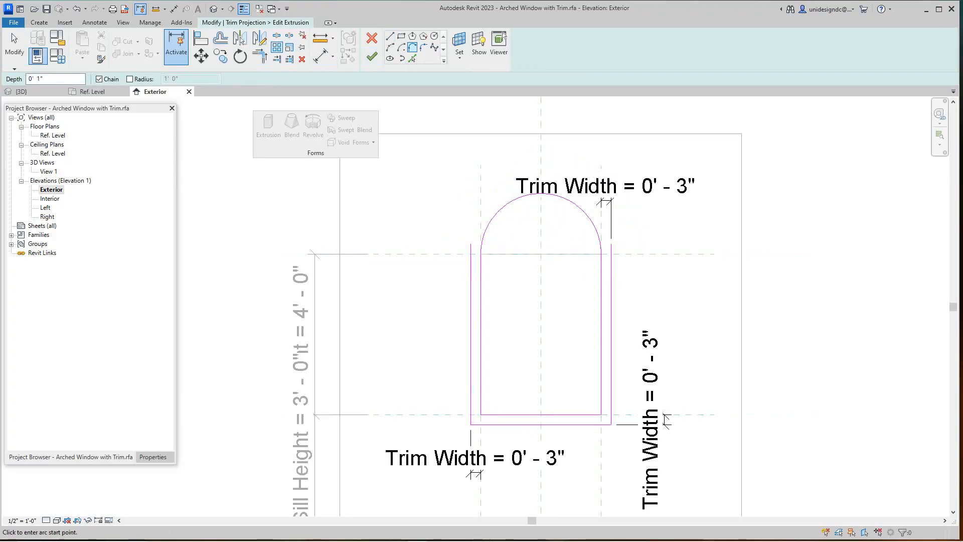
Offset a copy of the inner arc outward by 0' 3" to form the trim's outer arc
left_click(220, 38)
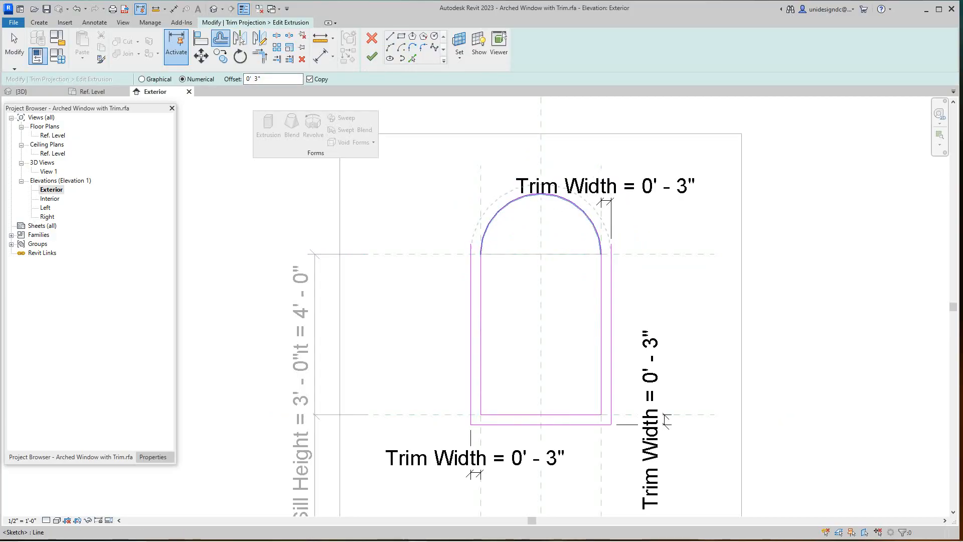
left_click(595, 226)
scroll(561, 241, "up", 3)
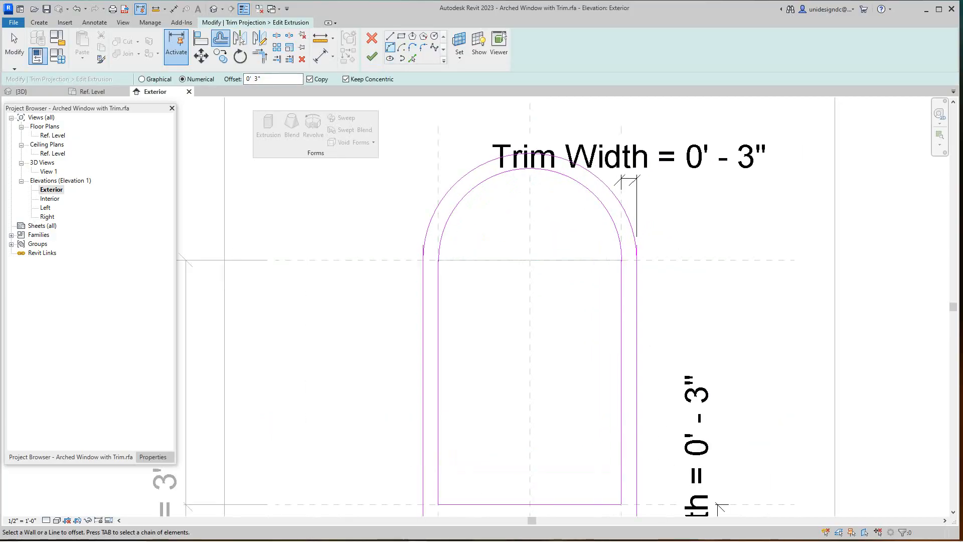
Trim the outer arc and the two outer side lines of the trim sketch to meet at corners
left_click(260, 56)
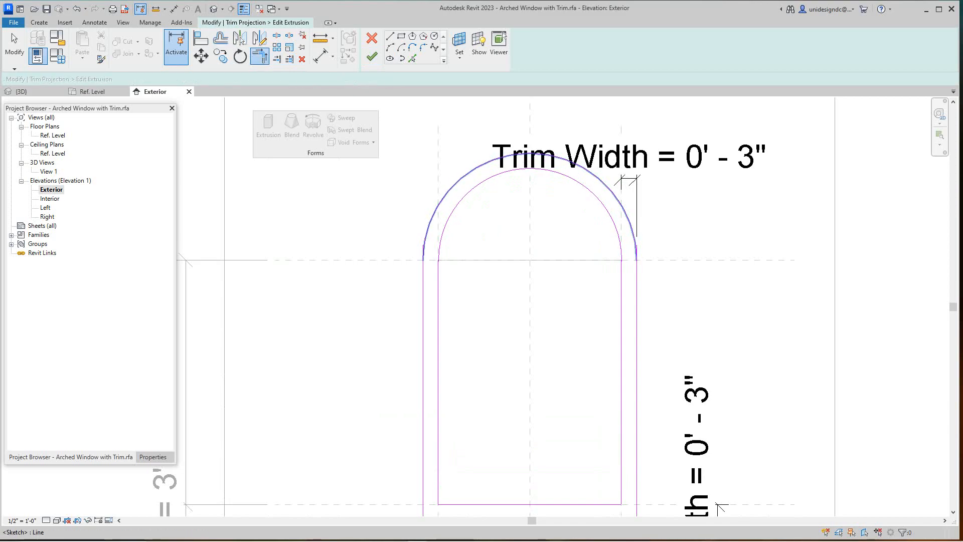
left_click(450, 189)
left_click(422, 326)
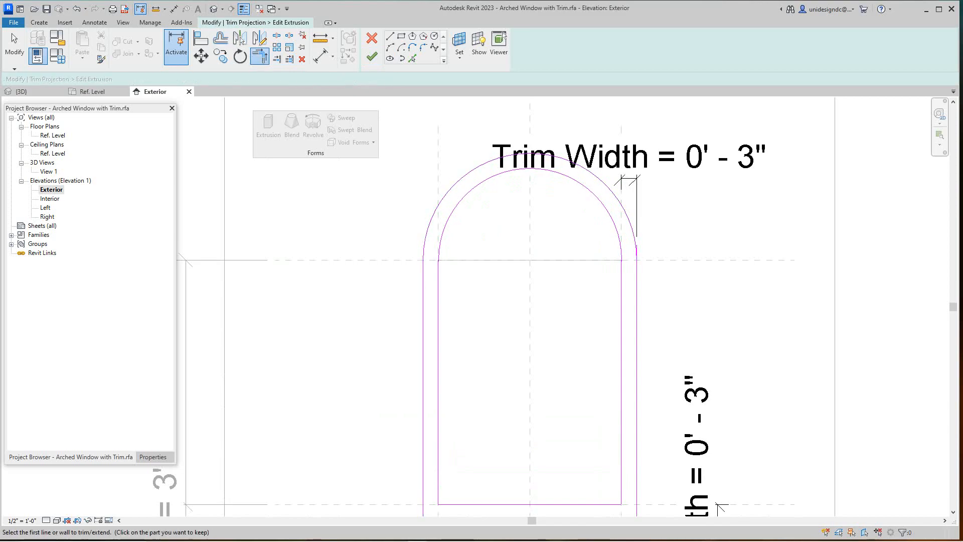
left_click(619, 200)
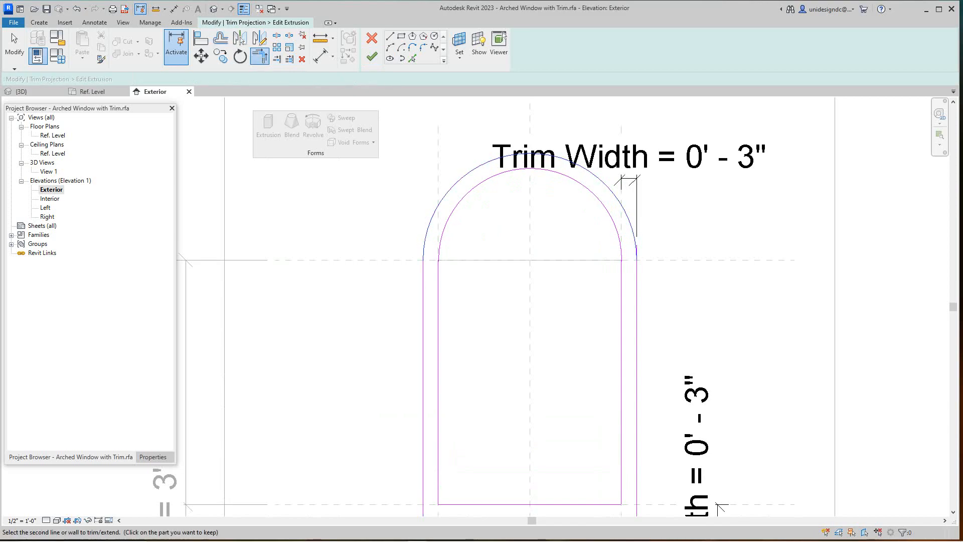
left_click(637, 311)
Finish the trim projection's extrusion sketch with its arched top and deselect the trim
scroll(683, 407, "down", 1)
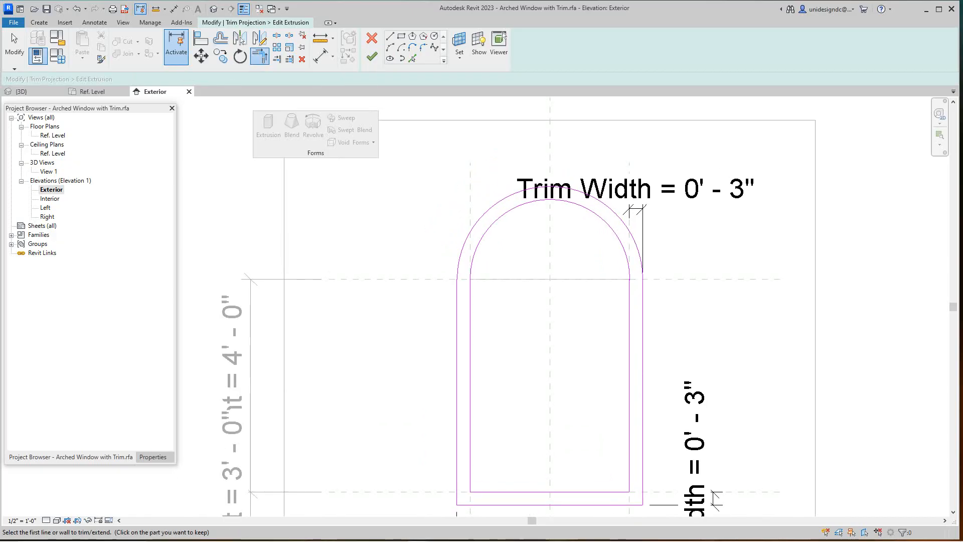
scroll(676, 302, "down", 1)
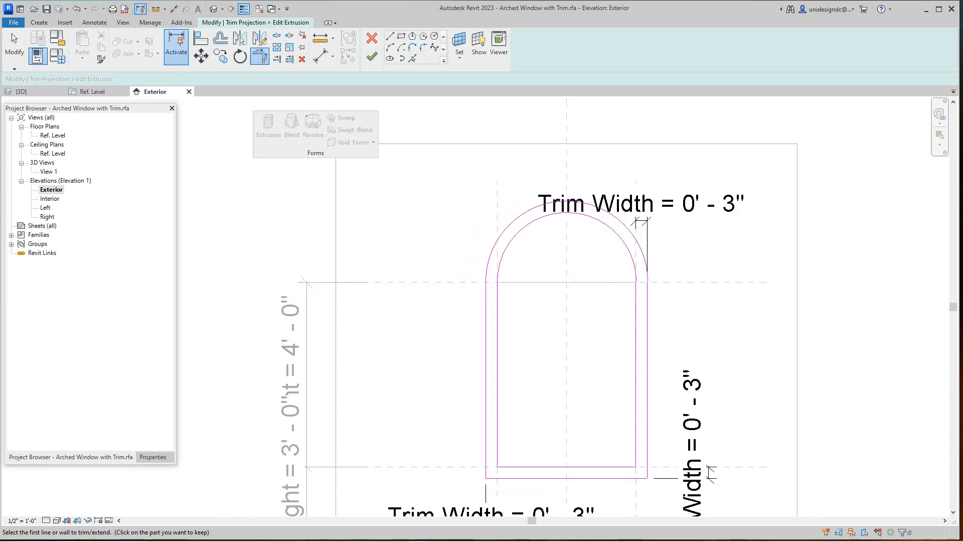
middle_click_drag(624, 244, 585, 167)
scroll(568, 246, "up", 1)
middle_click_drag(568, 245, 585, 345)
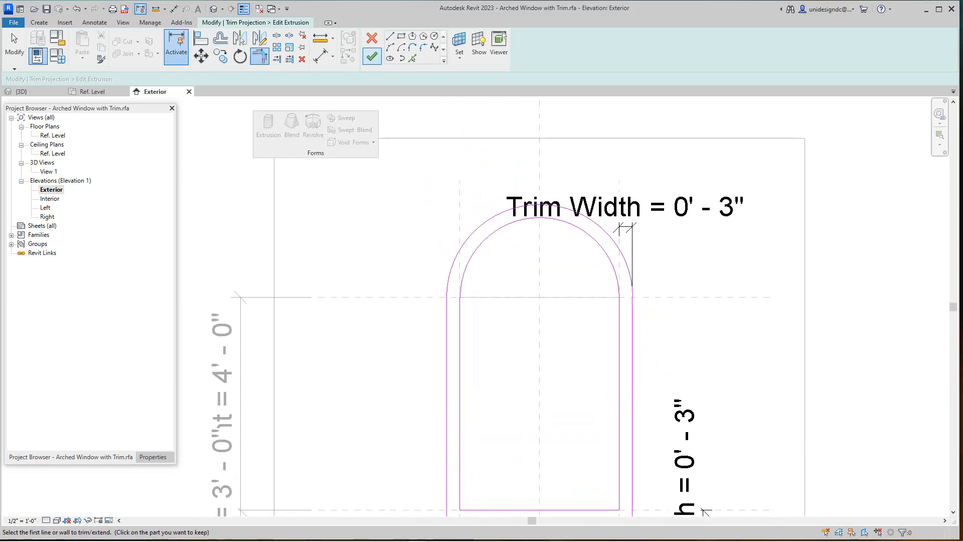
left_click(372, 56)
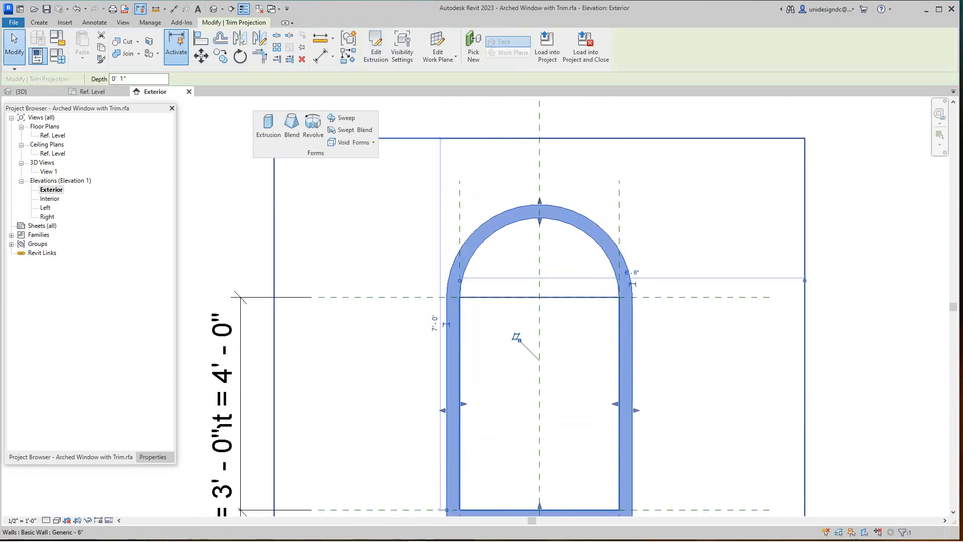
scroll(564, 312, "down", 1)
middle_click_drag(564, 312, 556, 291)
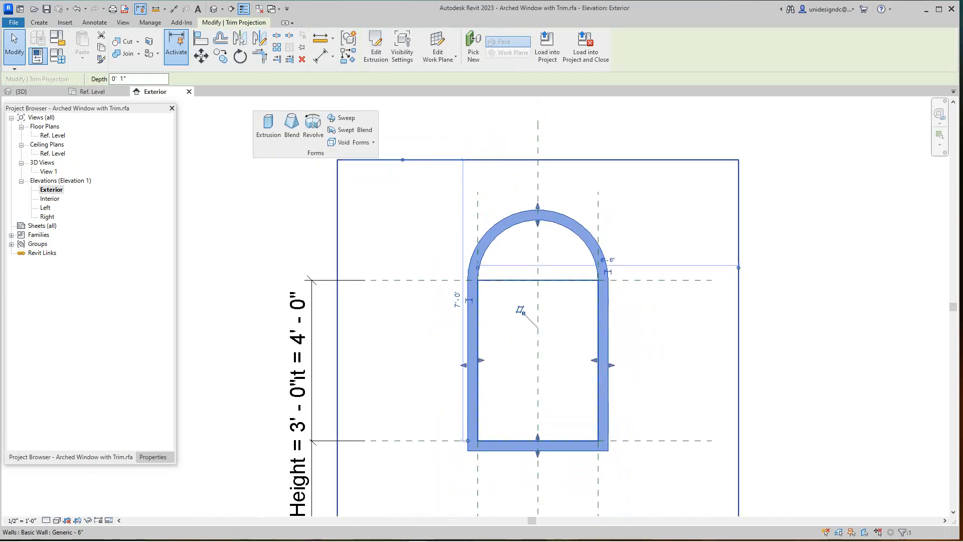
key("Escape")
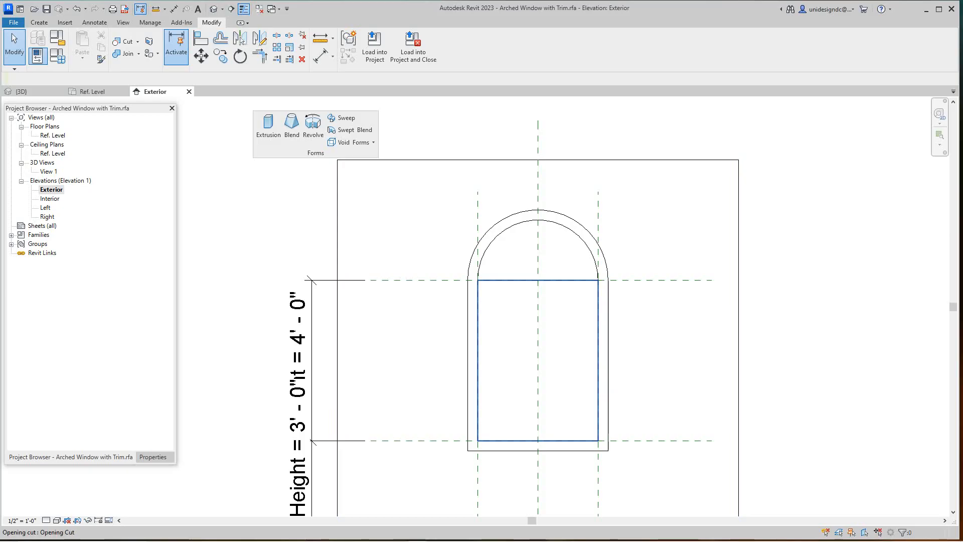
Edit the opening cut's boundary sketch and delete its top horizontal line
left_click(511, 279)
left_click(372, 41)
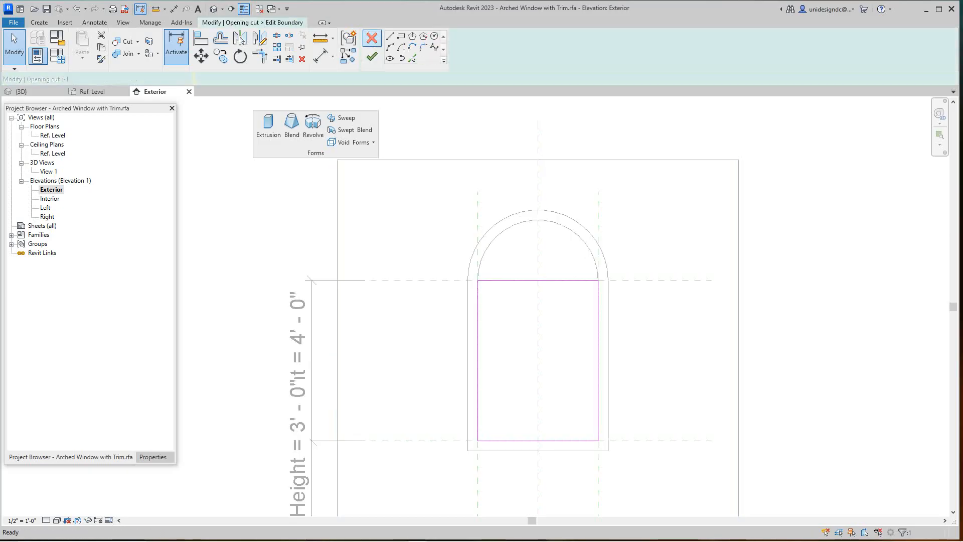
scroll(503, 265, "up", 2)
left_click(551, 285)
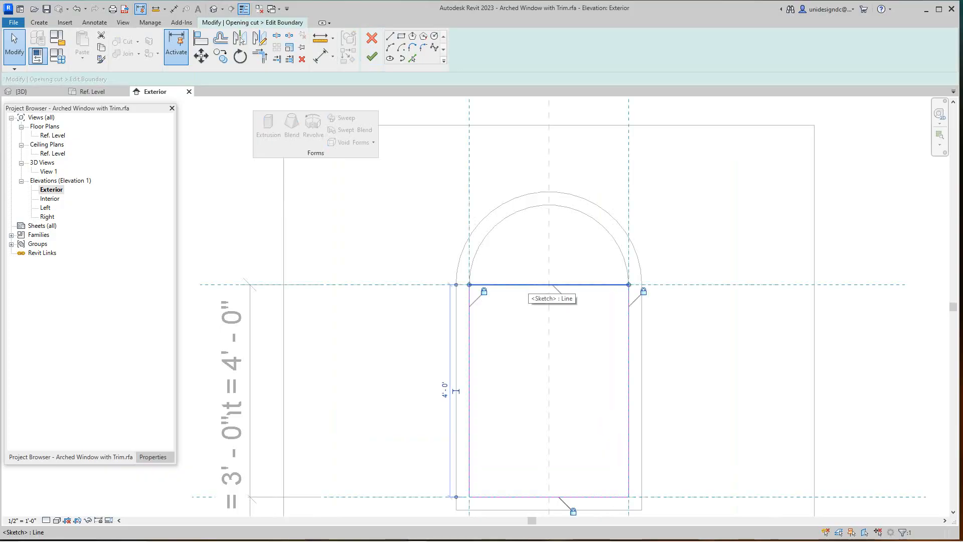
key("Escape")
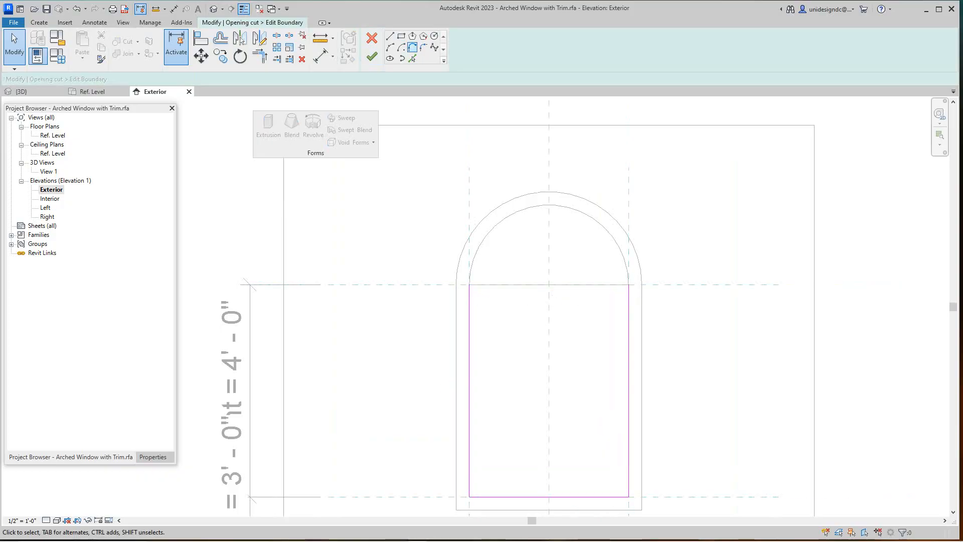
Close the opening cut's boundary with a 180° tangent end arc between its side lines and finish the sketch
left_click(412, 47)
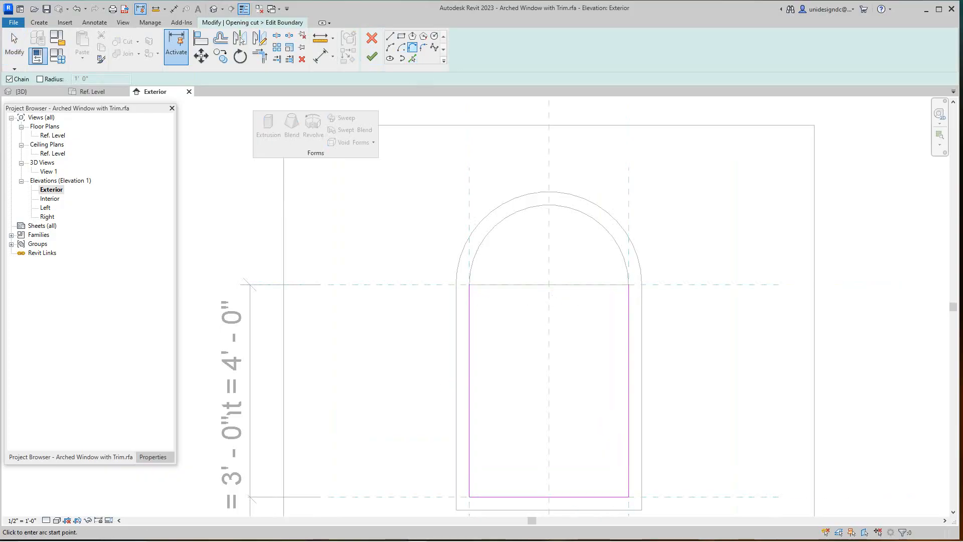
left_click(469, 285)
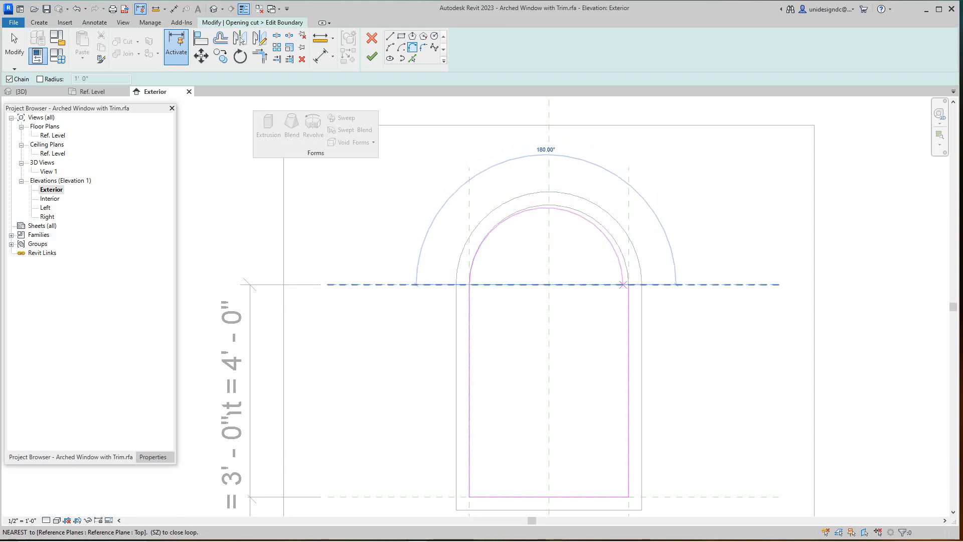
left_click(628, 284)
key("Escape")
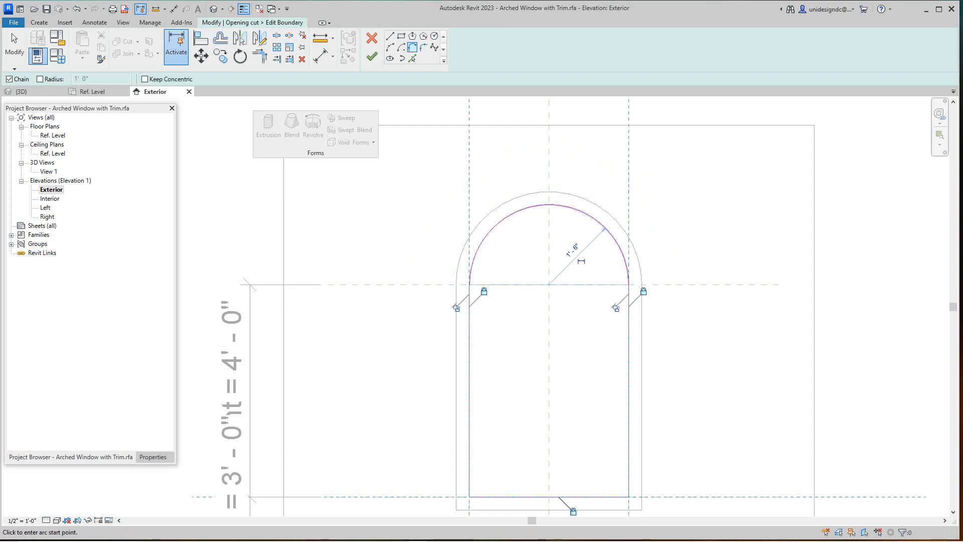
scroll(628, 326, "up", 1)
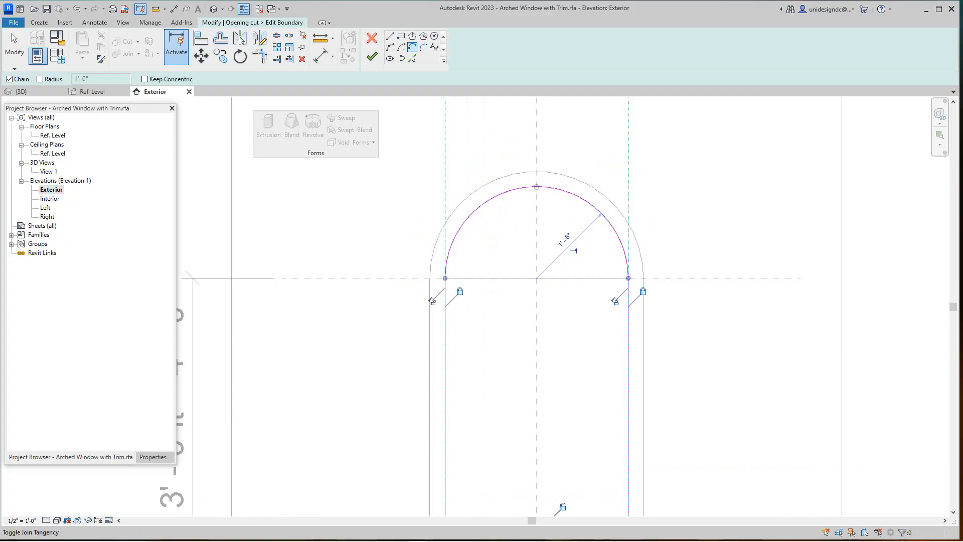
scroll(479, 274, "down", 1)
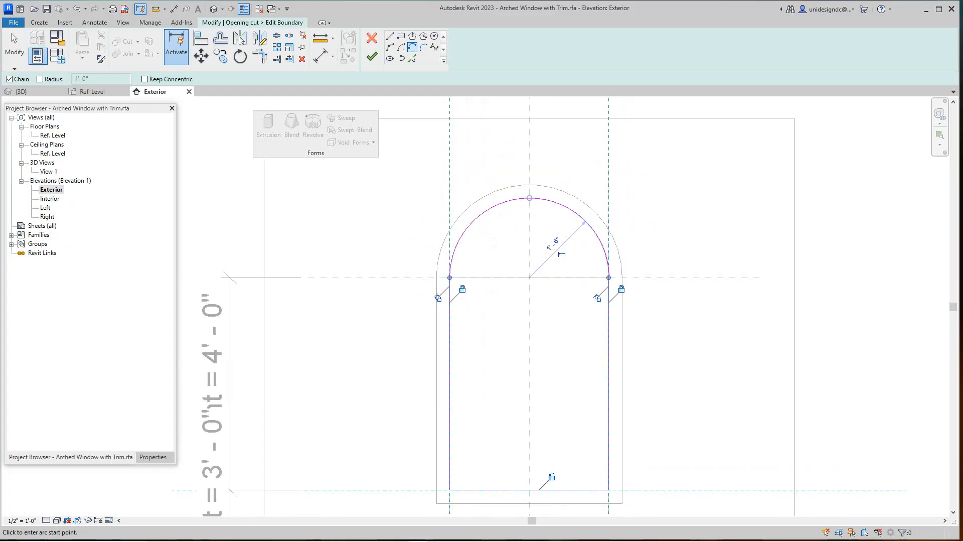
left_click(372, 56)
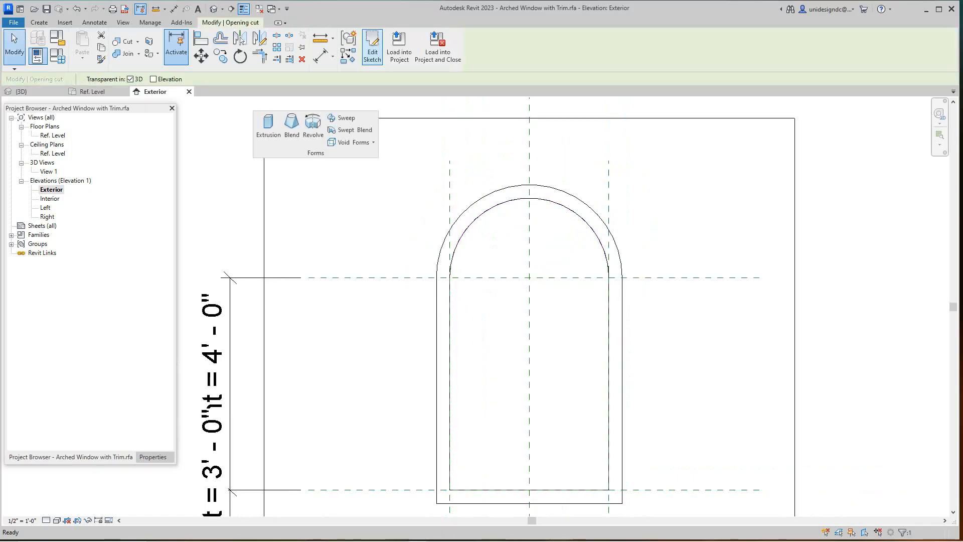
Place a radial dimension on the inner arc of the window opening
scroll(548, 205, "down", 1)
middle_click_drag(547, 205, 549, 276)
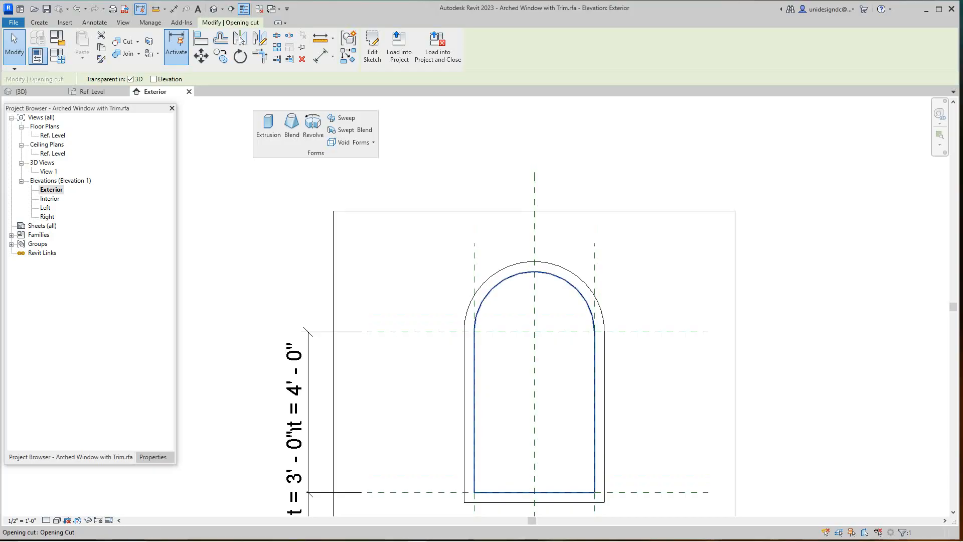
scroll(527, 263, "down", 1)
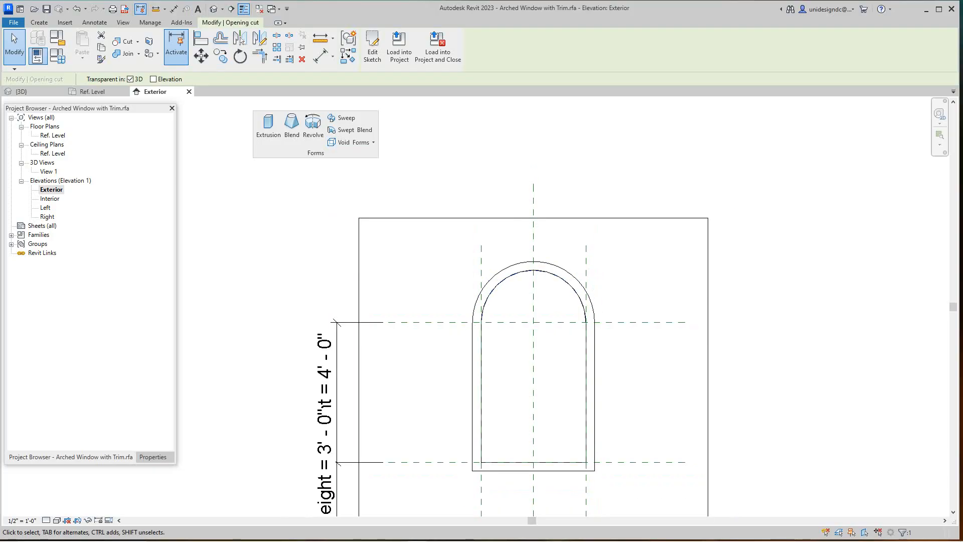
key("d")
key("i")
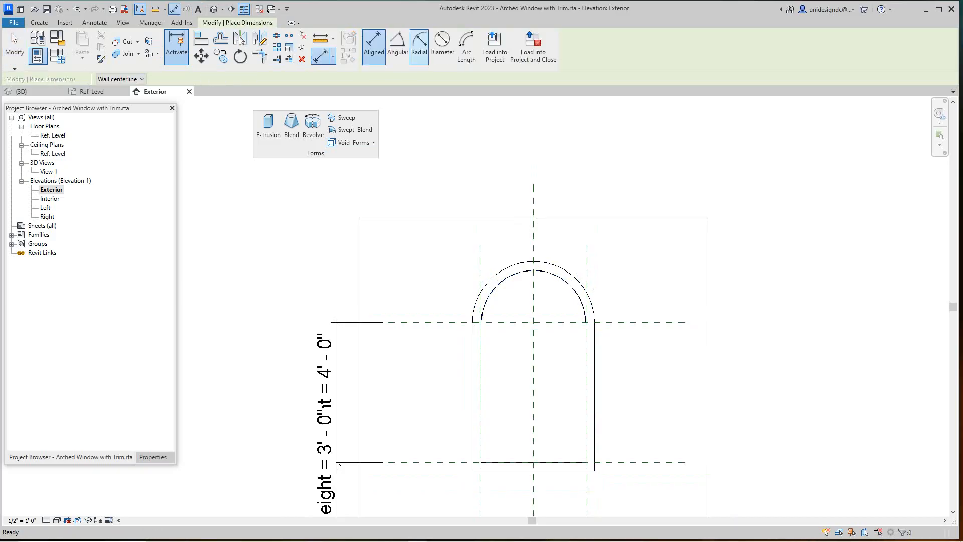
left_click(419, 47)
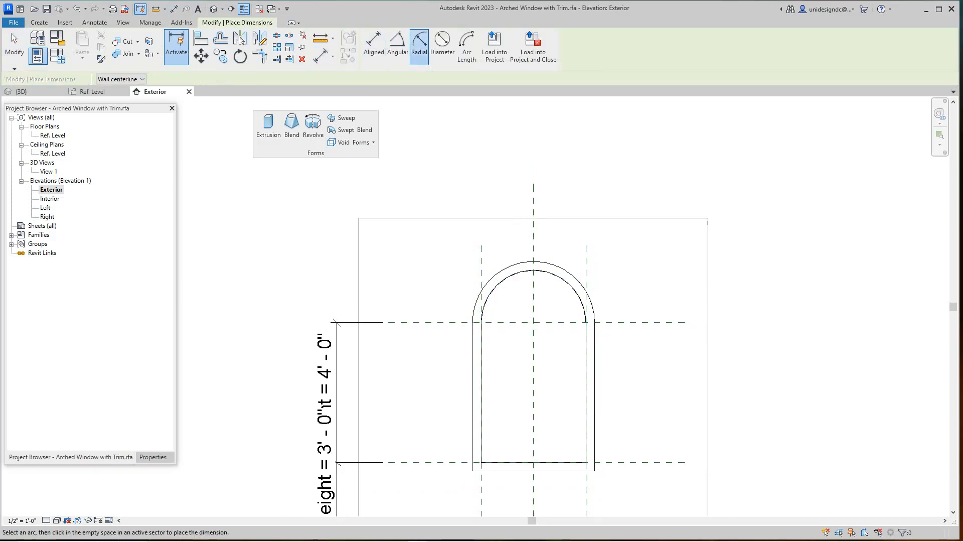
left_click(567, 281)
scroll(604, 256, "up", 3)
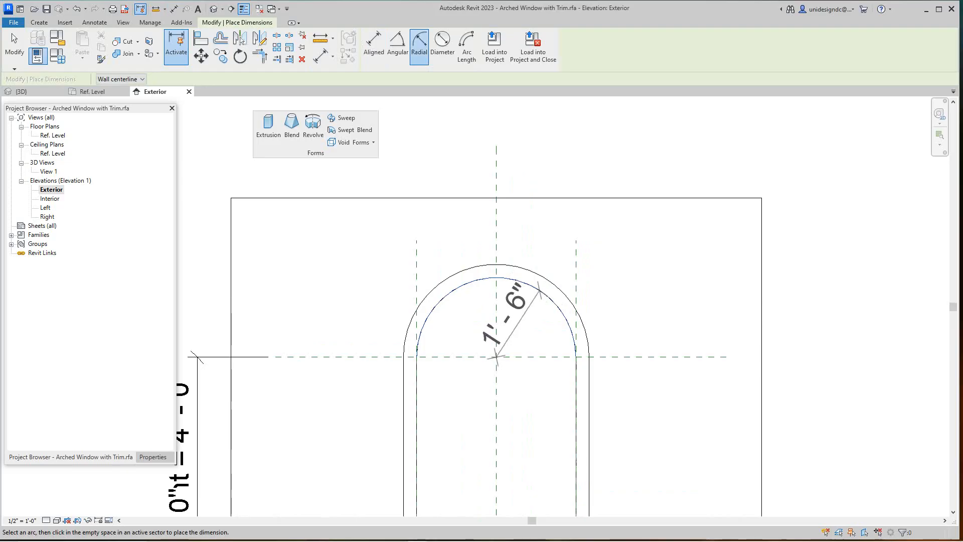
left_click(566, 251)
scroll(591, 245, "down", 1)
scroll(522, 287, "up", 3)
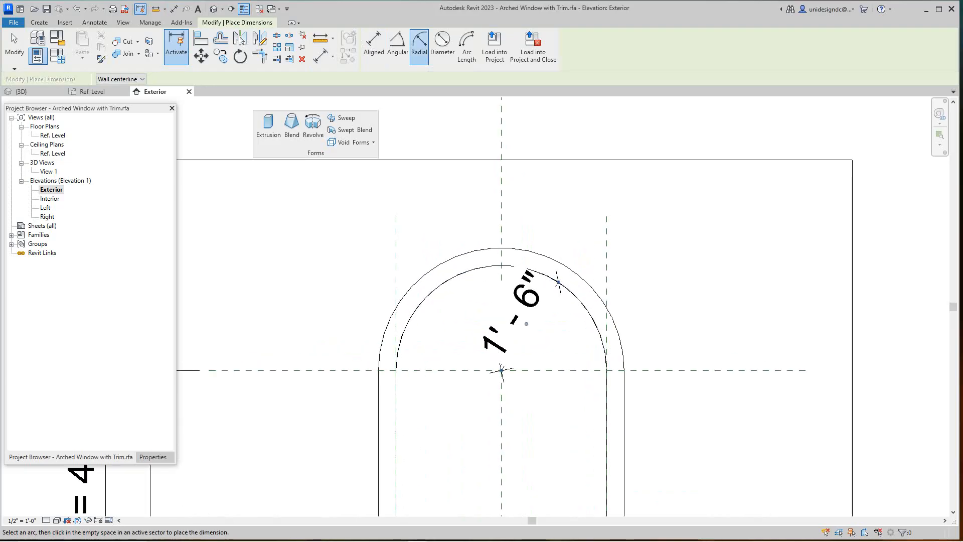
right_click(606, 205)
left_click(625, 211)
scroll(553, 305, "up", 3)
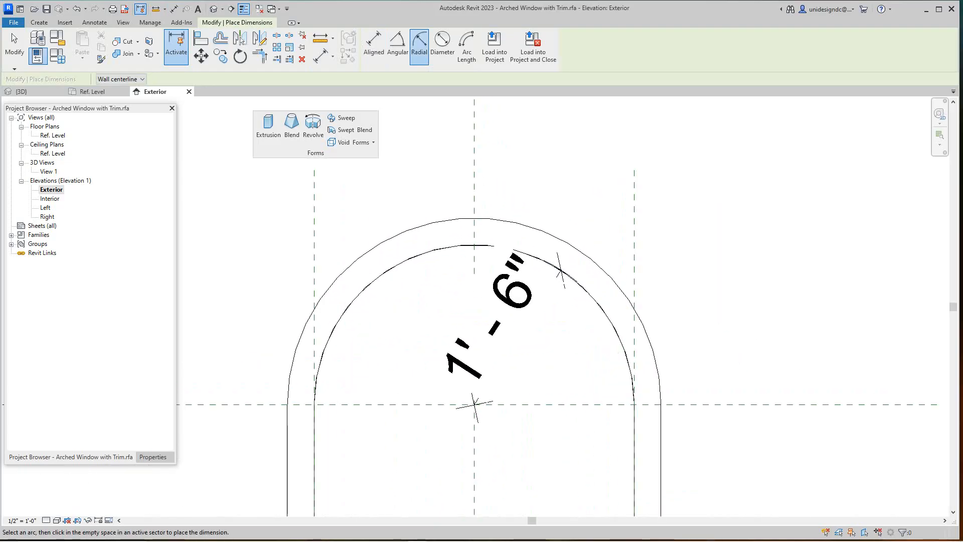
key("Escape")
Label the arc's radial dimension with a new family type parameter named "Radius", grouped under Dimensions
left_click(517, 318)
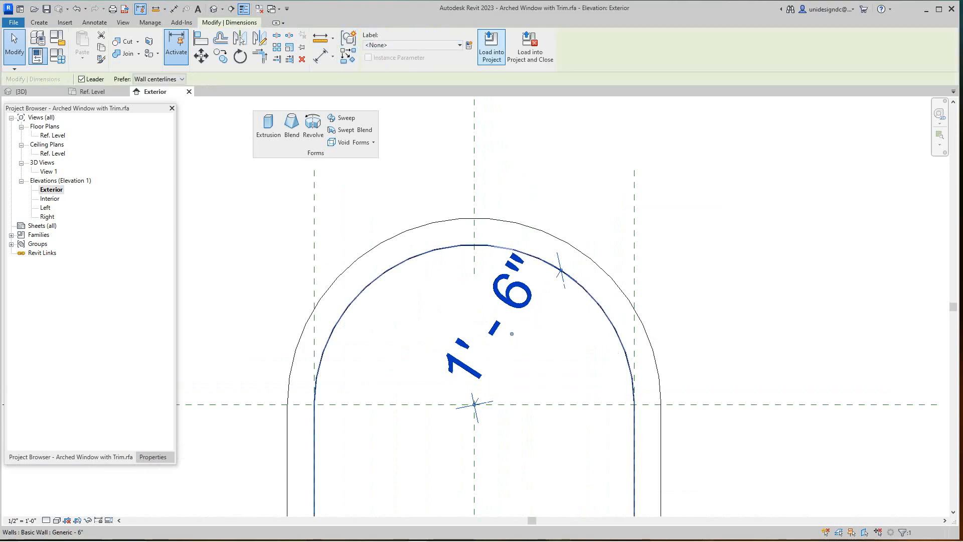
left_click(468, 45)
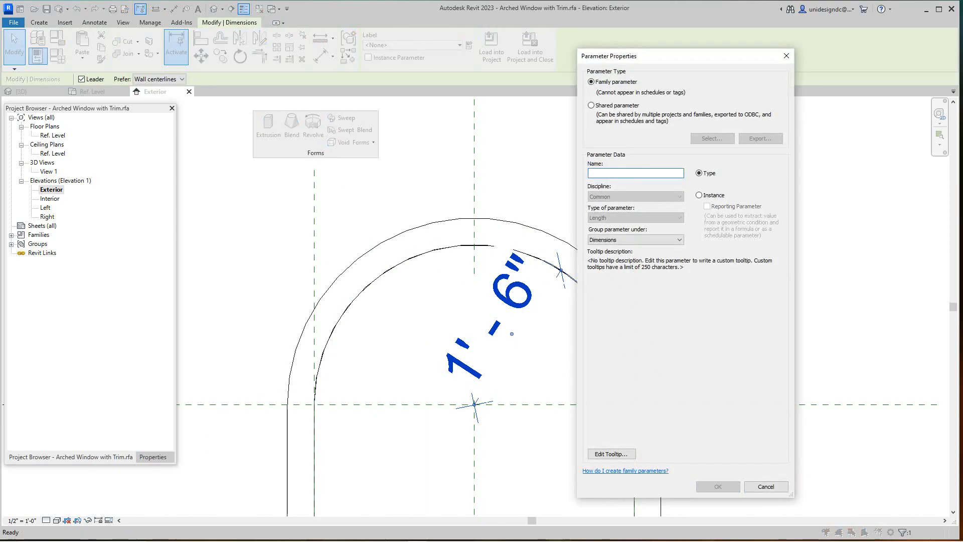
type("Radius")
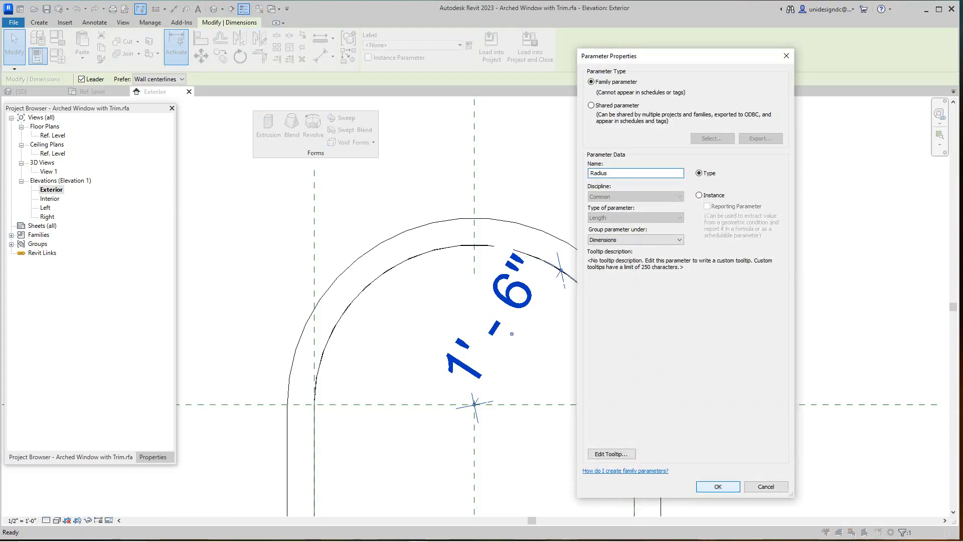
key("Return")
left_click(678, 264)
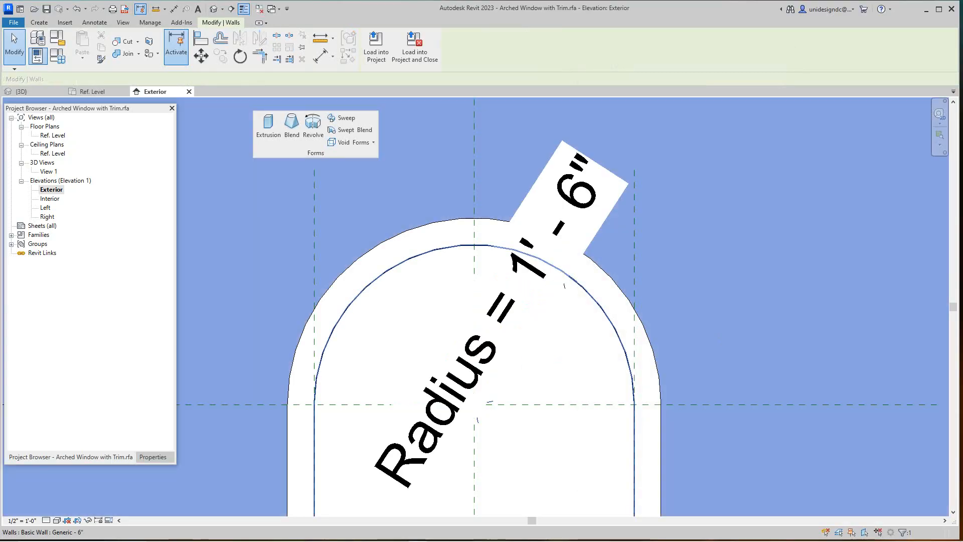
scroll(677, 264, "down", 4)
key("Escape")
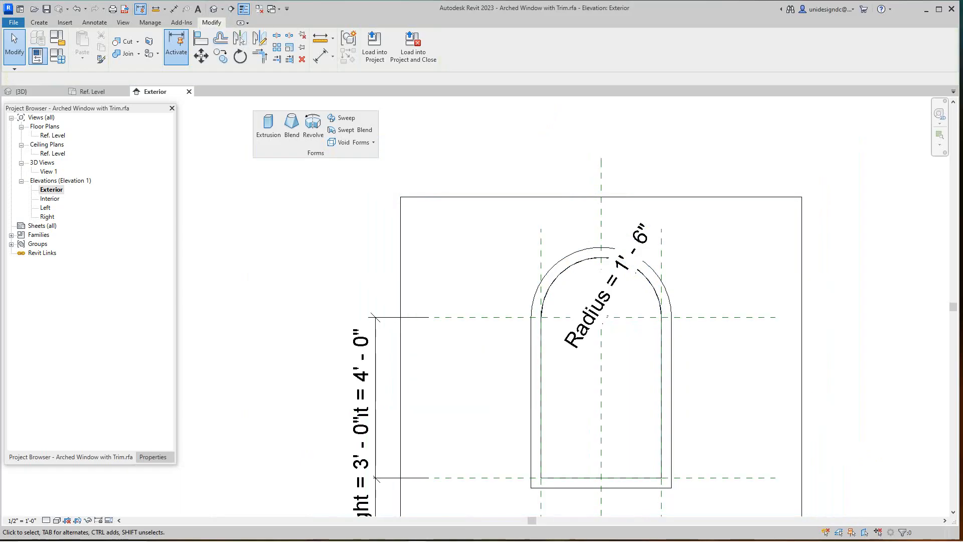
Give the Radius parameter the formula Width/2 in the family types
scroll(828, 301, "down", 1)
middle_click_drag(828, 300, 833, 267)
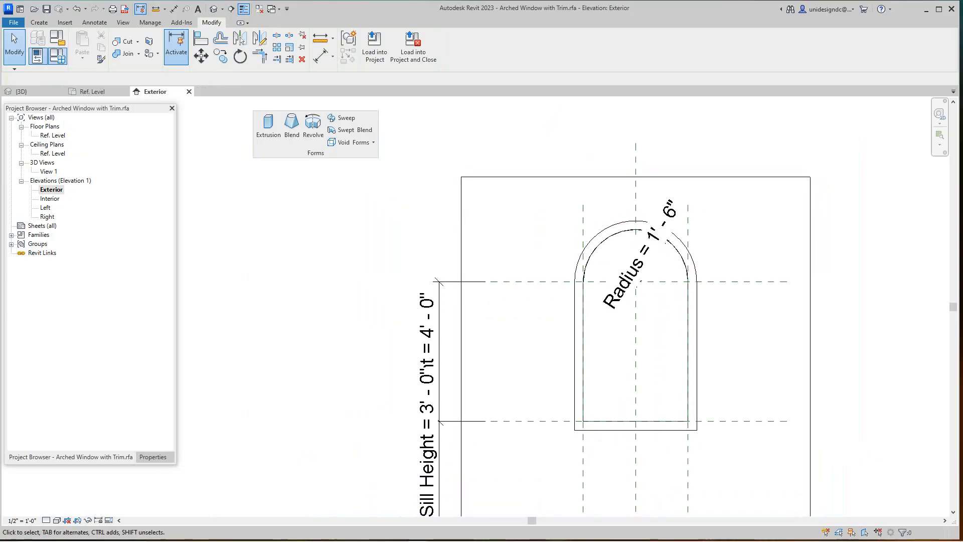
left_click(37, 57)
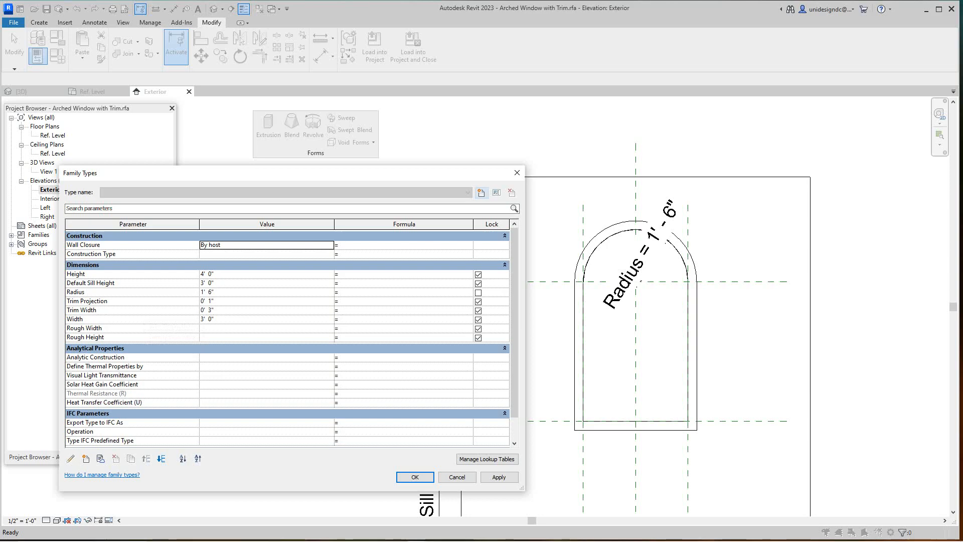
left_click(371, 292)
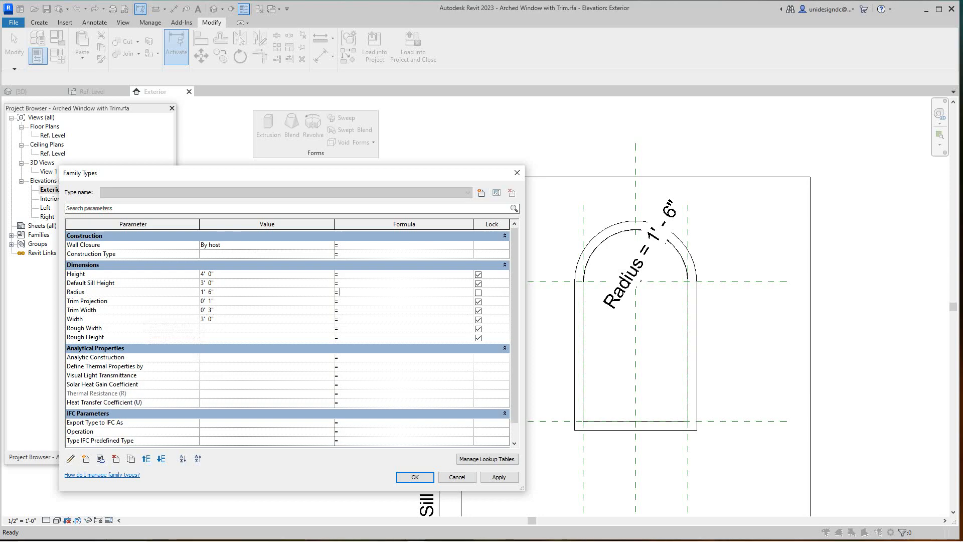
type("Width/2")
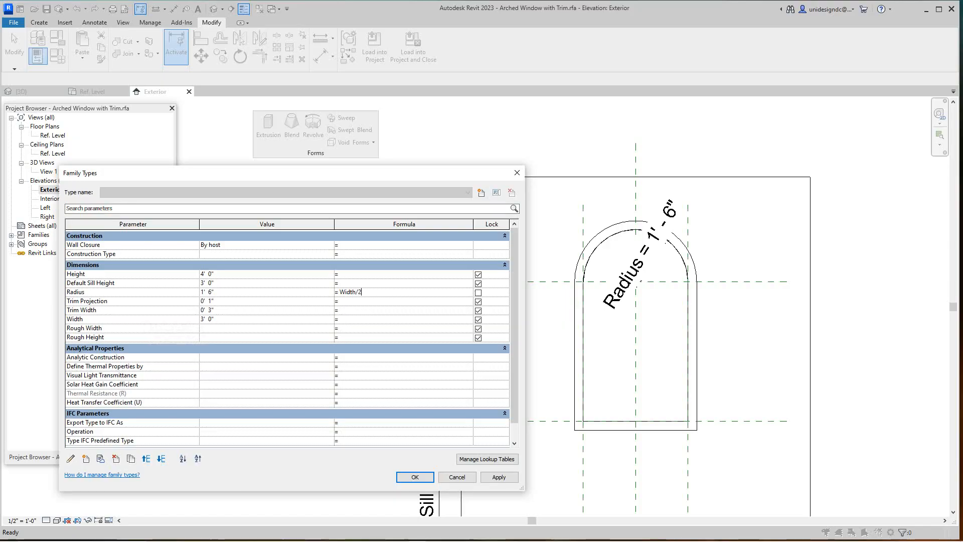
Flex the arched window by applying a Width of 2' and then a Width of 1'
left_click(241, 319)
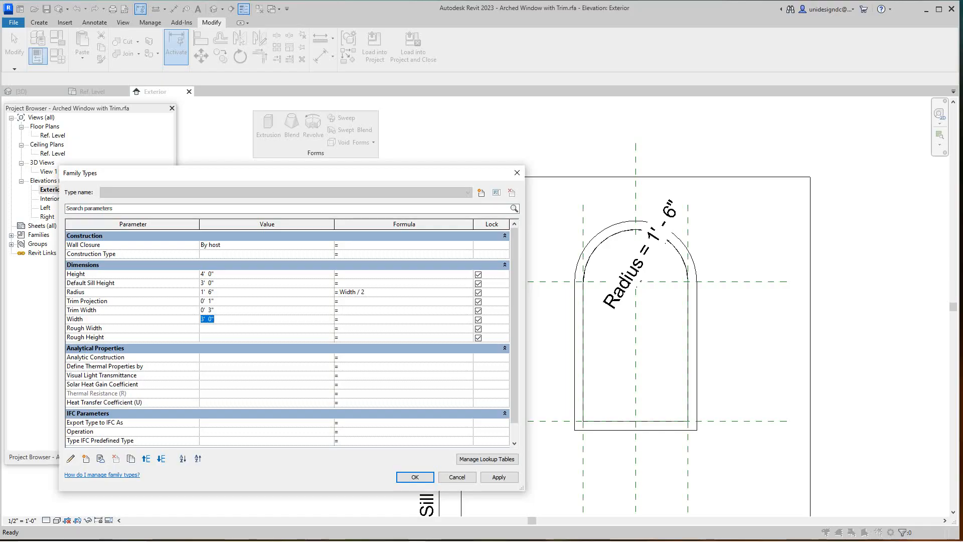
type("2")
left_click(498, 476)
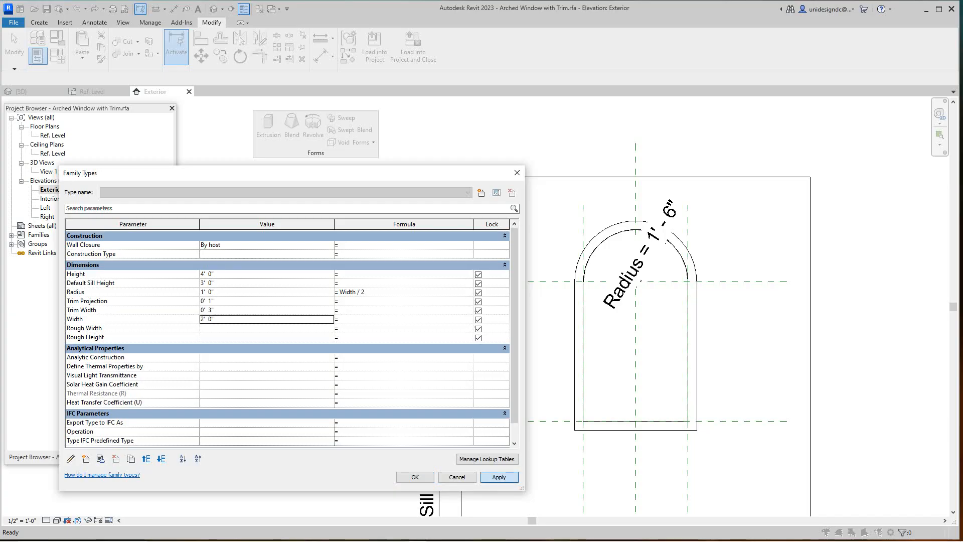
left_click(241, 319)
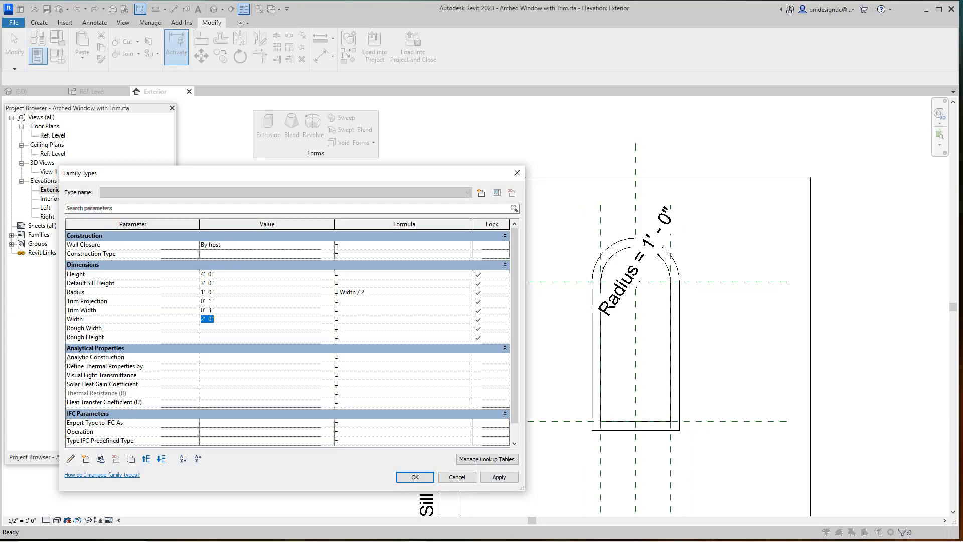
type("1")
left_click(498, 477)
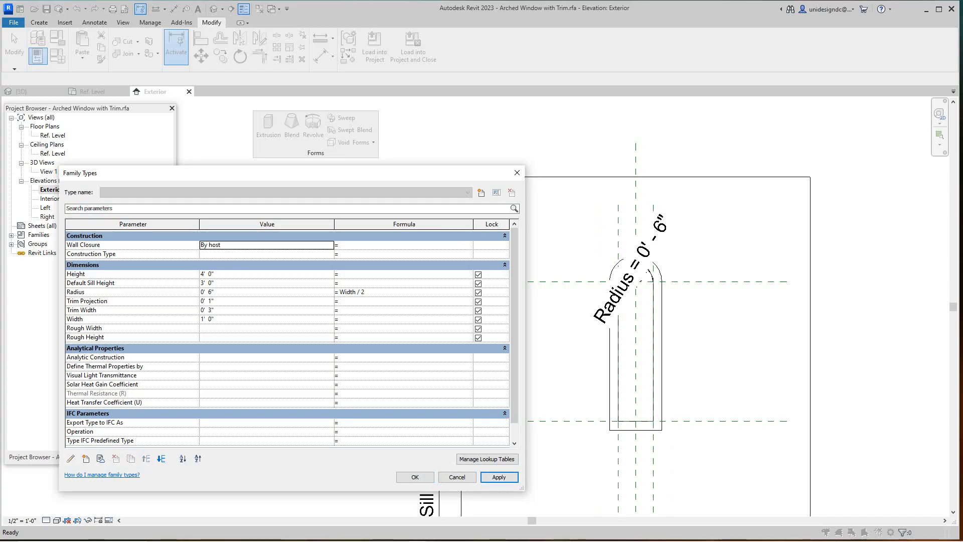
Test a Width of 4', return the Width to 3' 0", and accept the family types
left_click(241, 319)
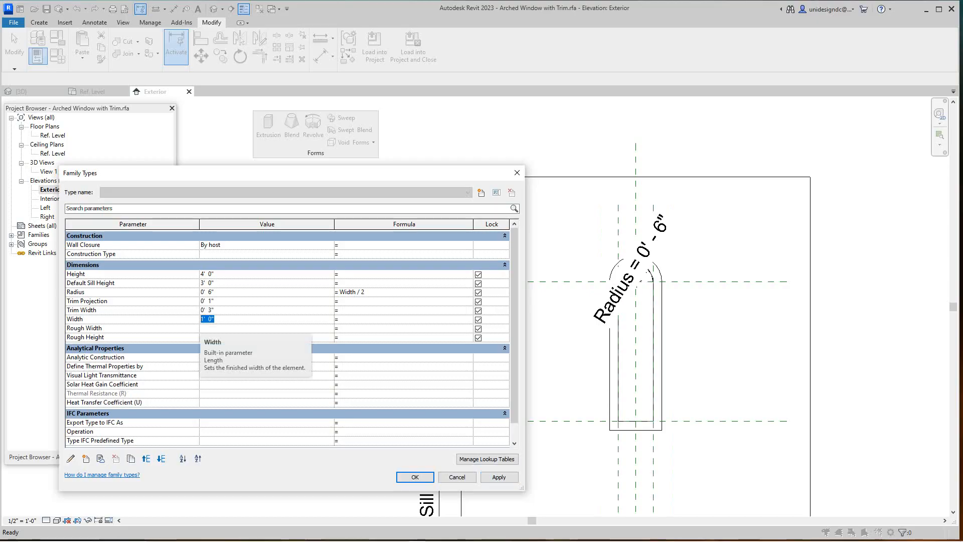
type("4")
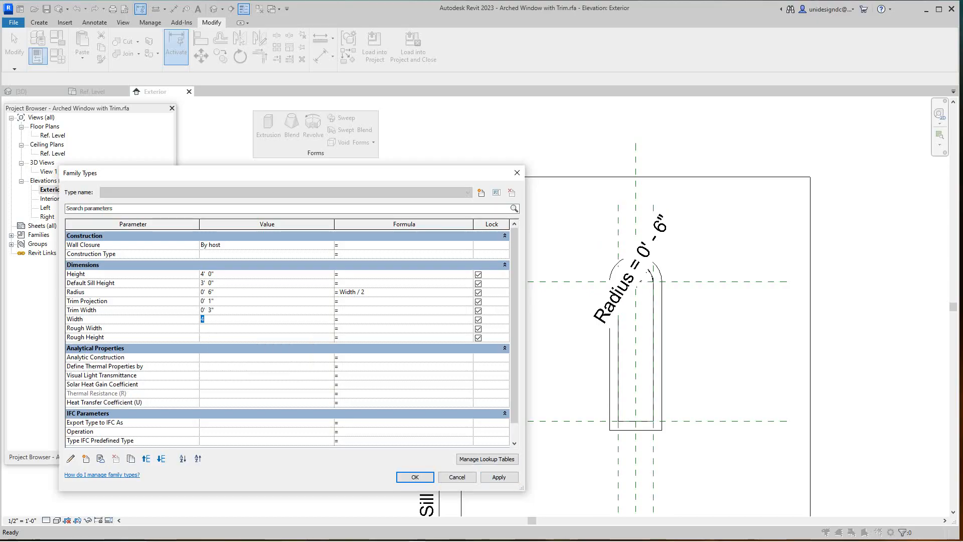
left_click(499, 477)
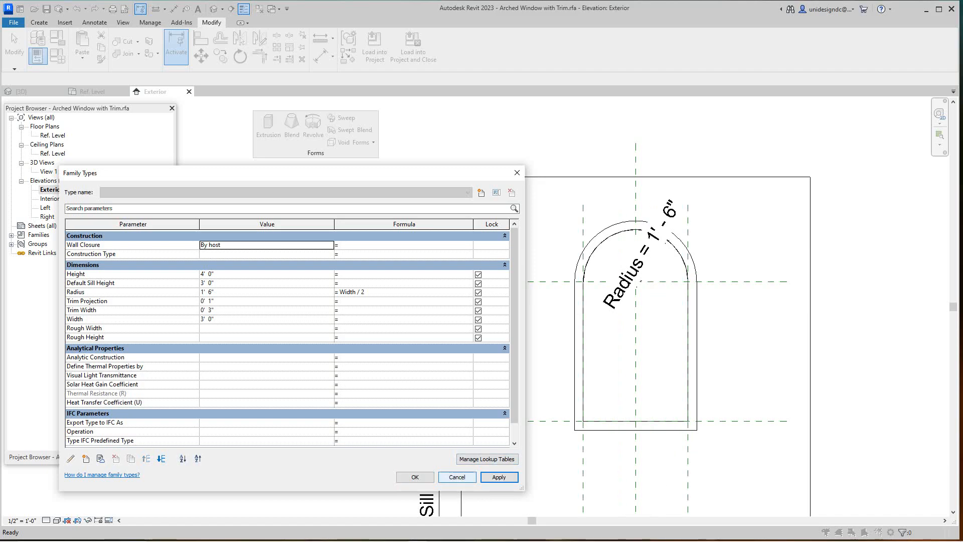
left_click(415, 477)
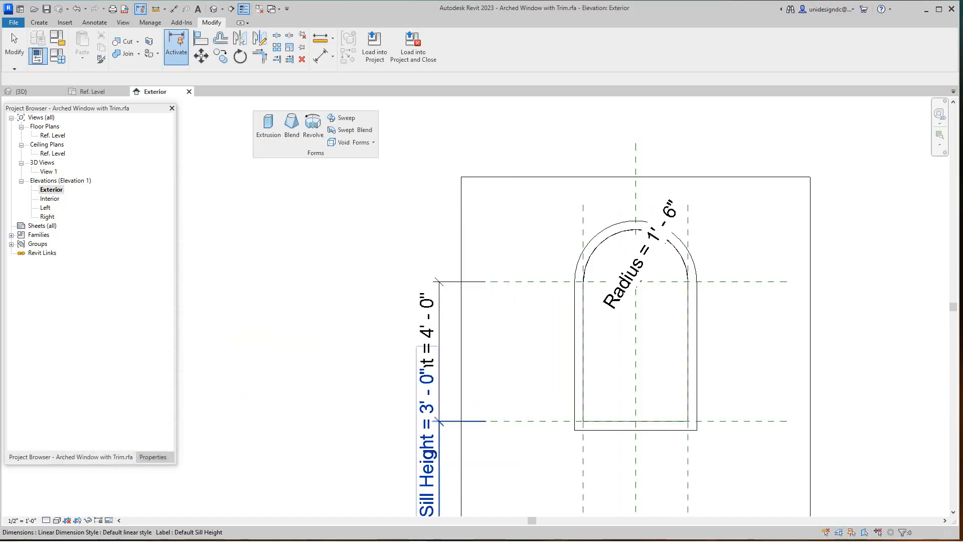
Display the Exterior elevation in the Shaded visual style
scroll(496, 329, "down", 1)
middle_click_drag(497, 329, 441, 274)
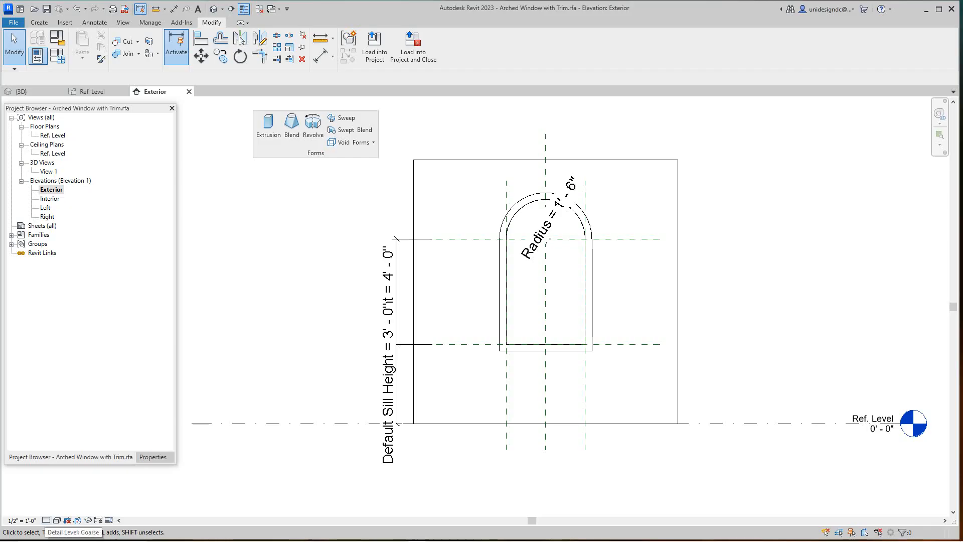
left_click(57, 520)
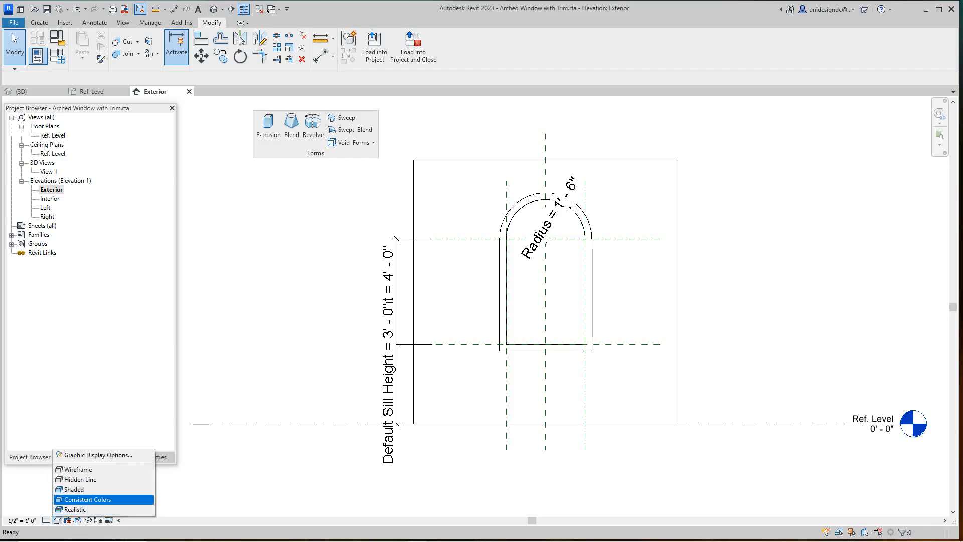
left_click(74, 489)
scroll(613, 294, "down", 1)
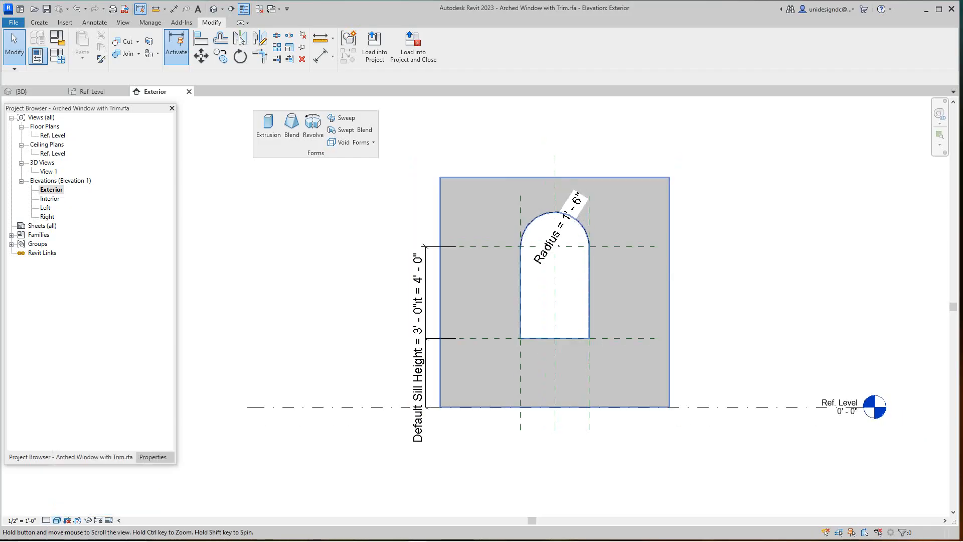
Load the arched window family into the project, overwriting the existing version and its parameter values
scroll(751, 239, "up", 2)
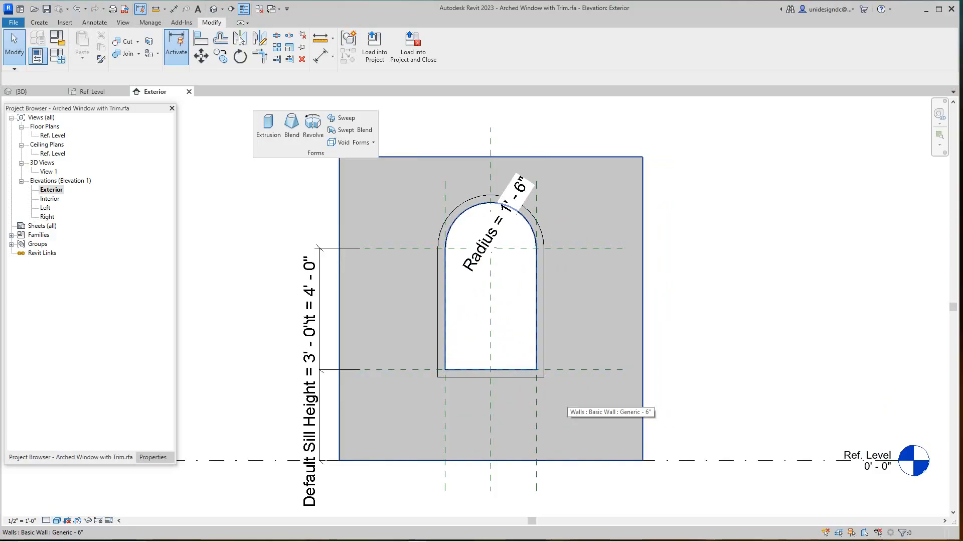
scroll(775, 311, "up", 1)
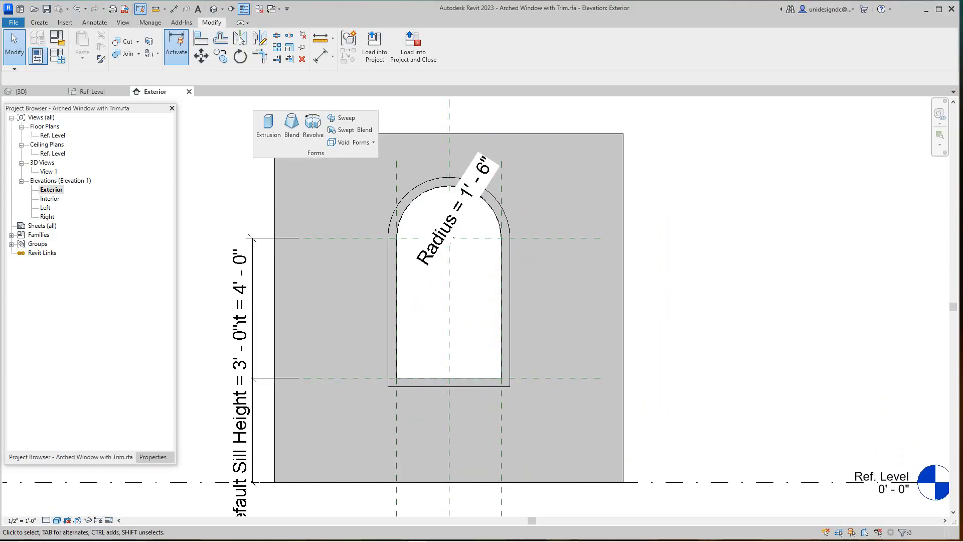
scroll(836, 382, "down", 3)
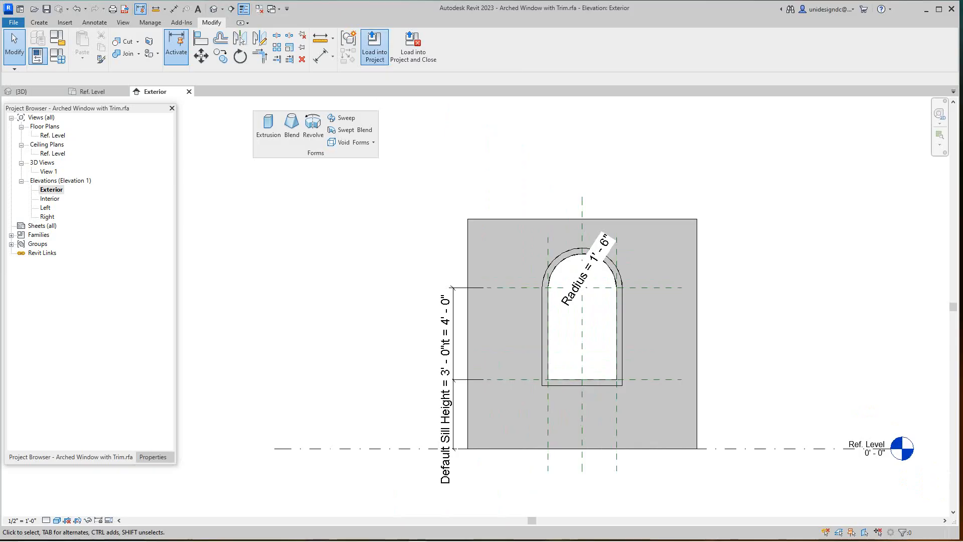
left_click(375, 50)
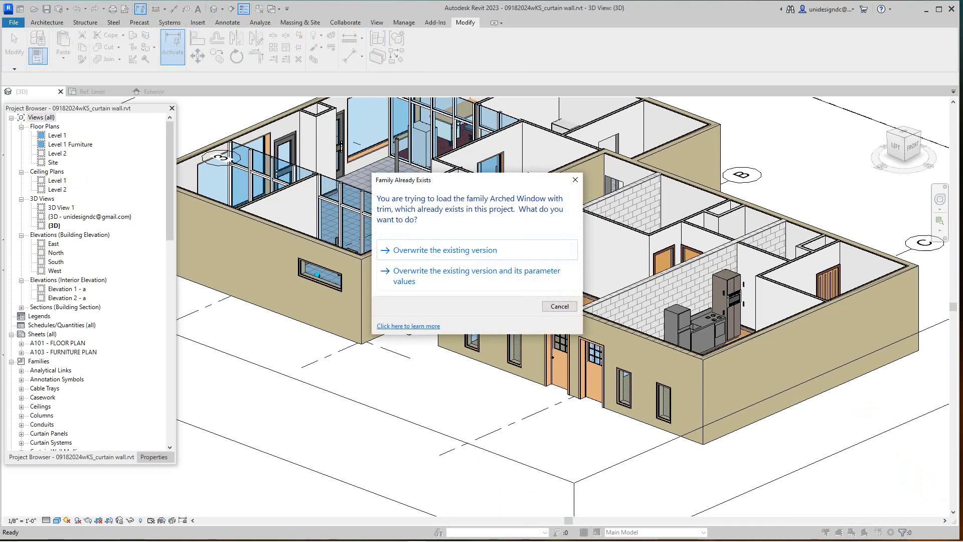
left_click(476, 276)
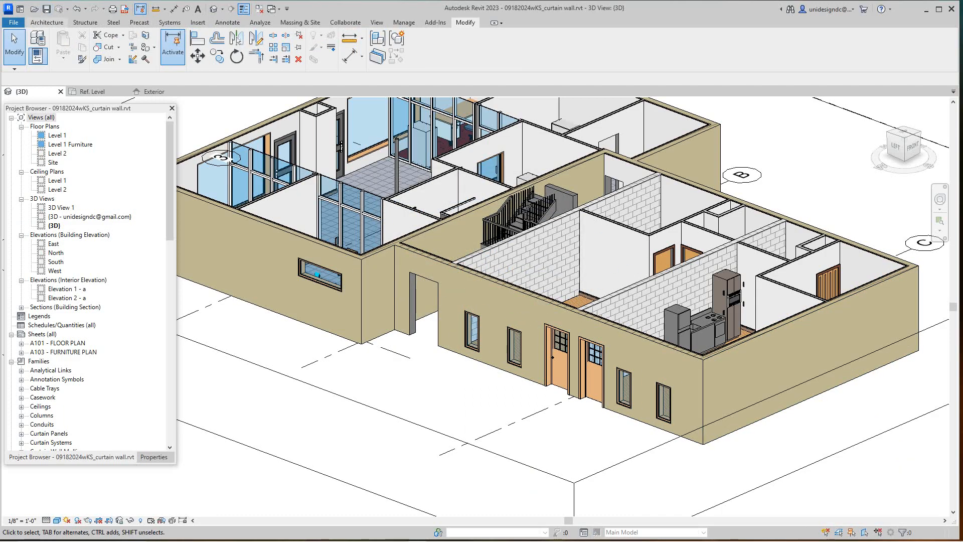
Place two arched windows in the kitchen's exterior side wall, about 4'-3" from the corner and 7'-4" farther along, then end placement
left_click(46, 23)
left_click(82, 45)
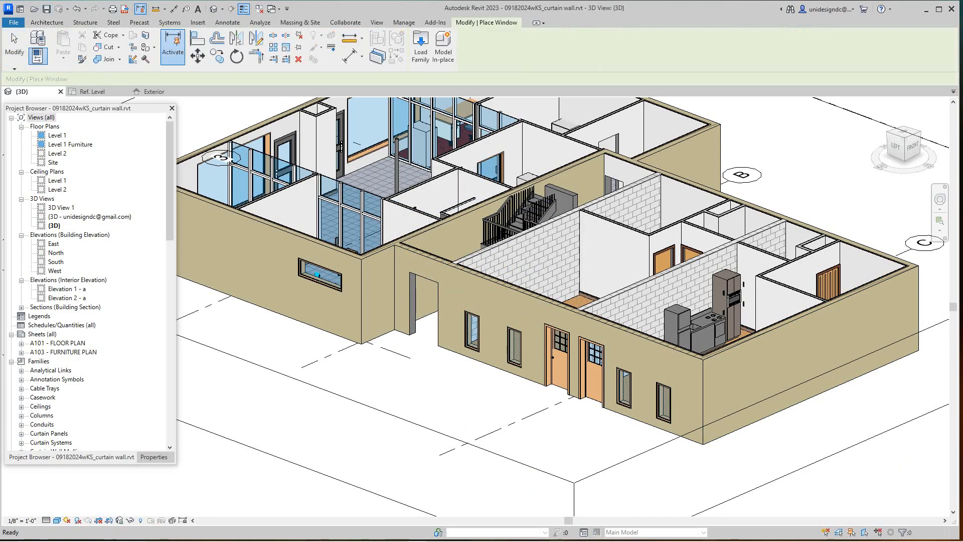
scroll(717, 366, "up", 1)
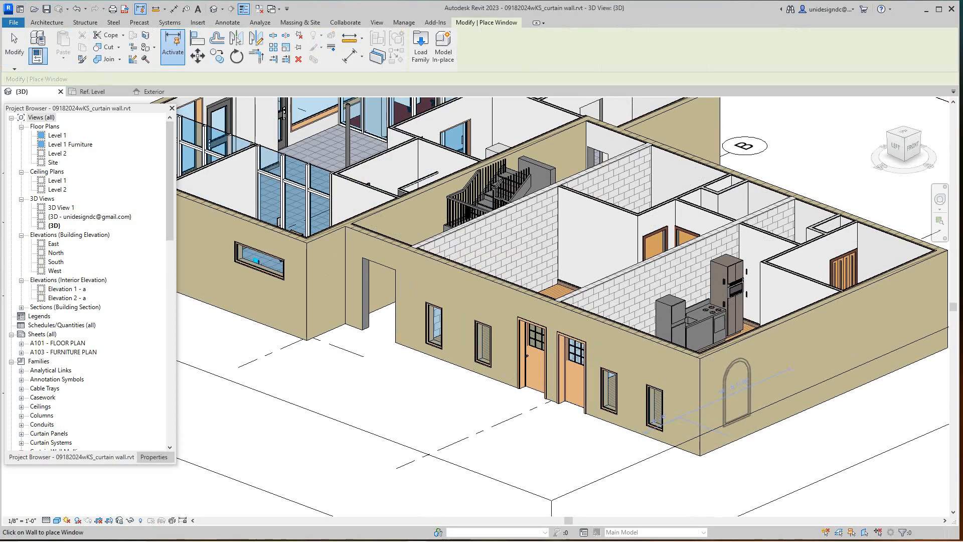
scroll(737, 391, "up", 2)
scroll(735, 391, "up", 3)
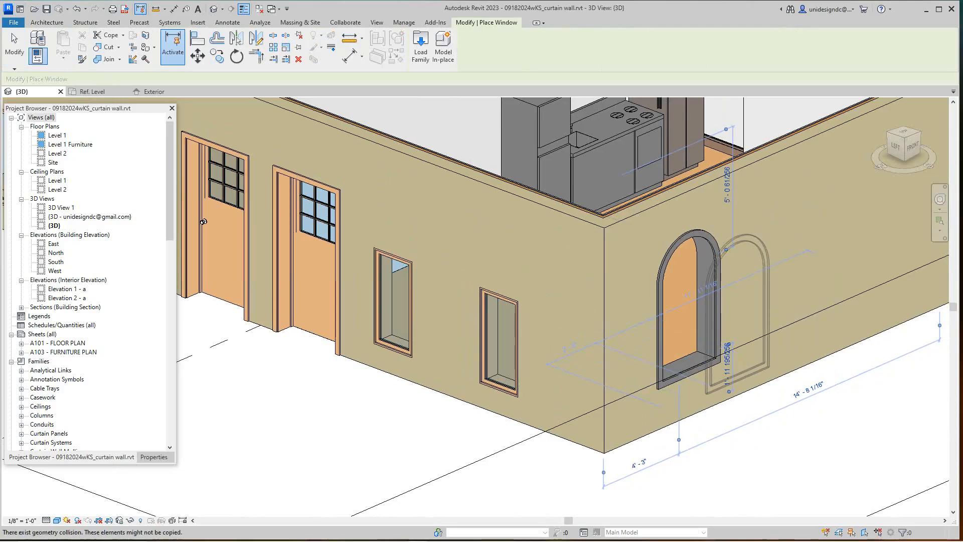
scroll(742, 266, "down", 1)
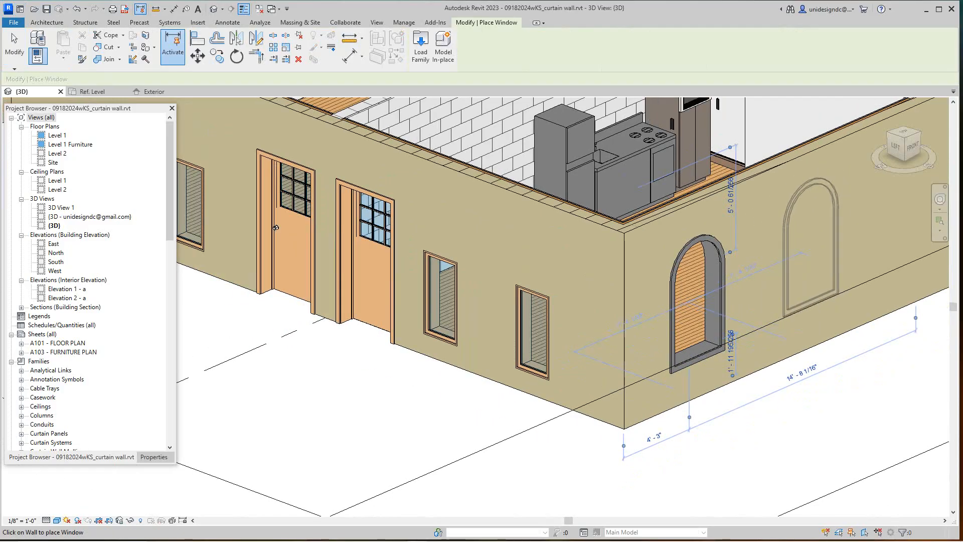
left_click(810, 250)
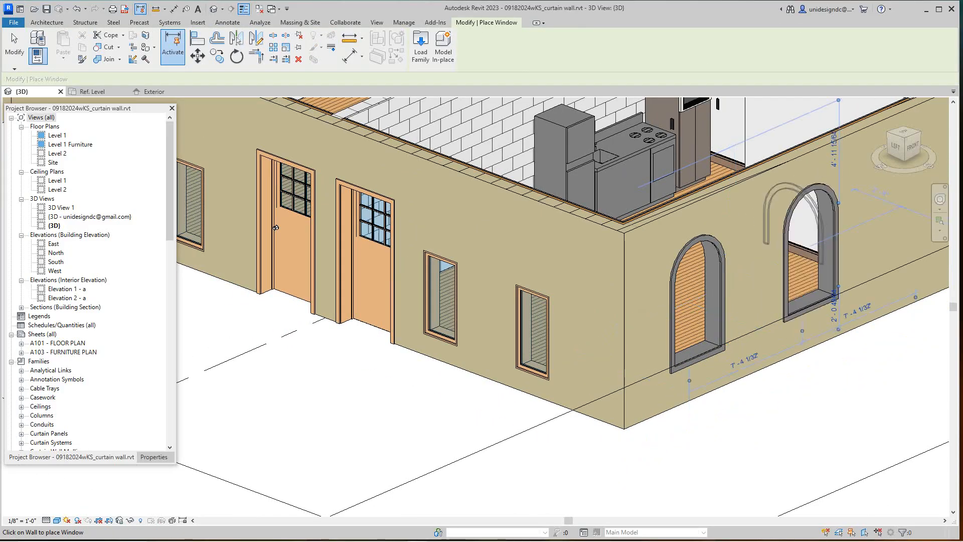
right_click(801, 241)
left_click(826, 246)
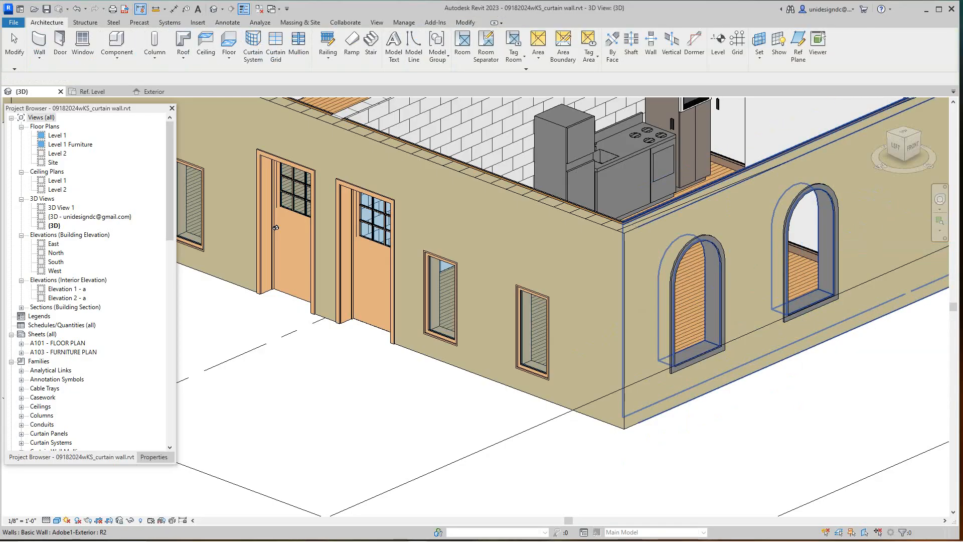
Open the family of the arched window farther from the corner for editing and go to its Exterior elevation
middle_click_drag(827, 305, 679, 295)
scroll(679, 296, "up", 2)
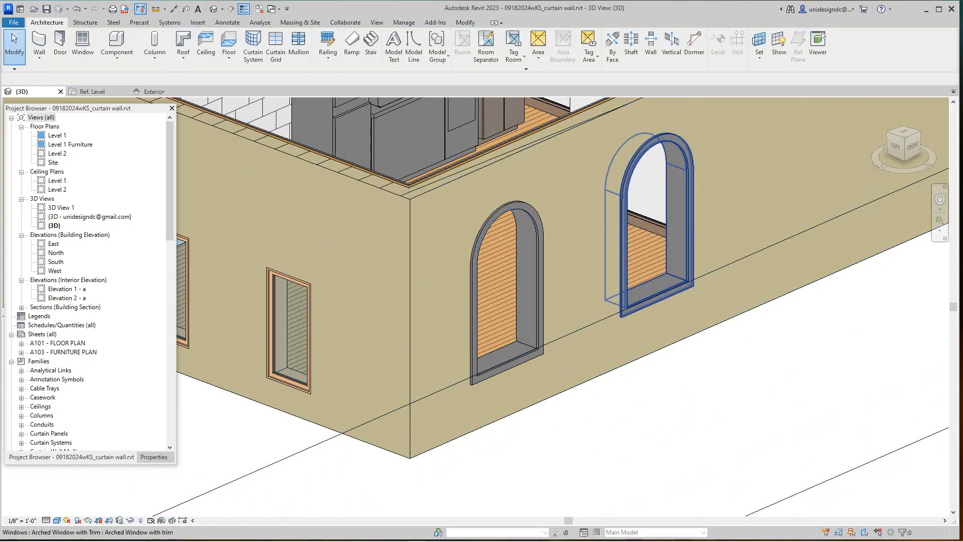
left_click(627, 212)
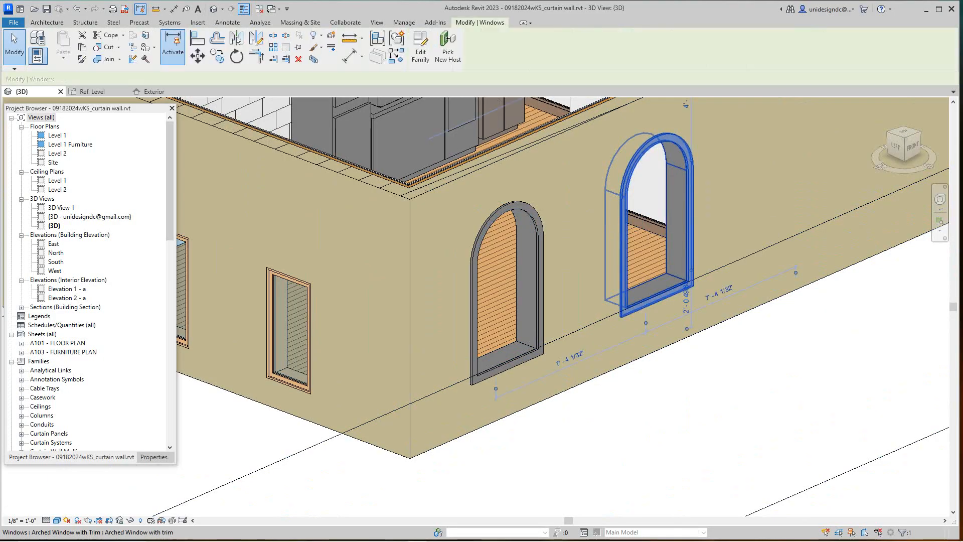
scroll(828, 456, "down", 2)
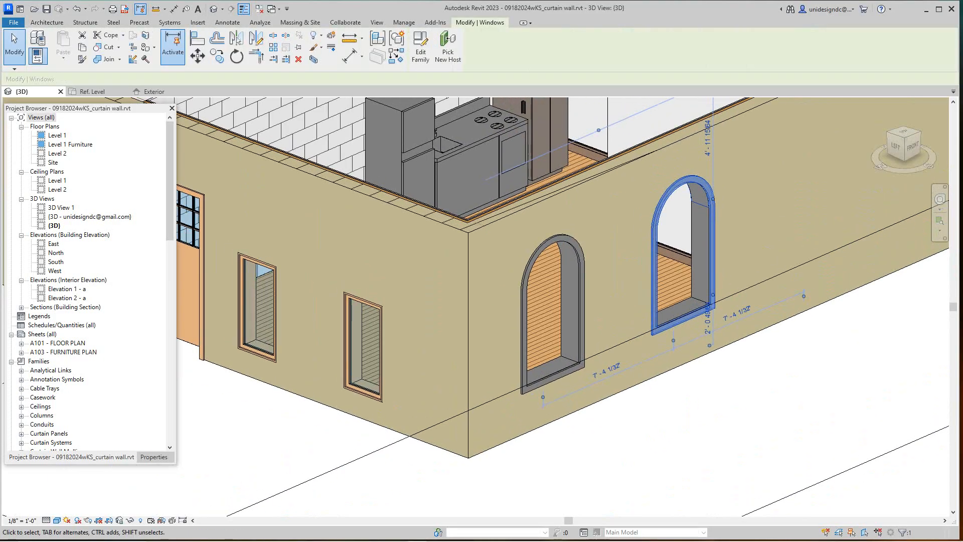
scroll(775, 386, "down", 3)
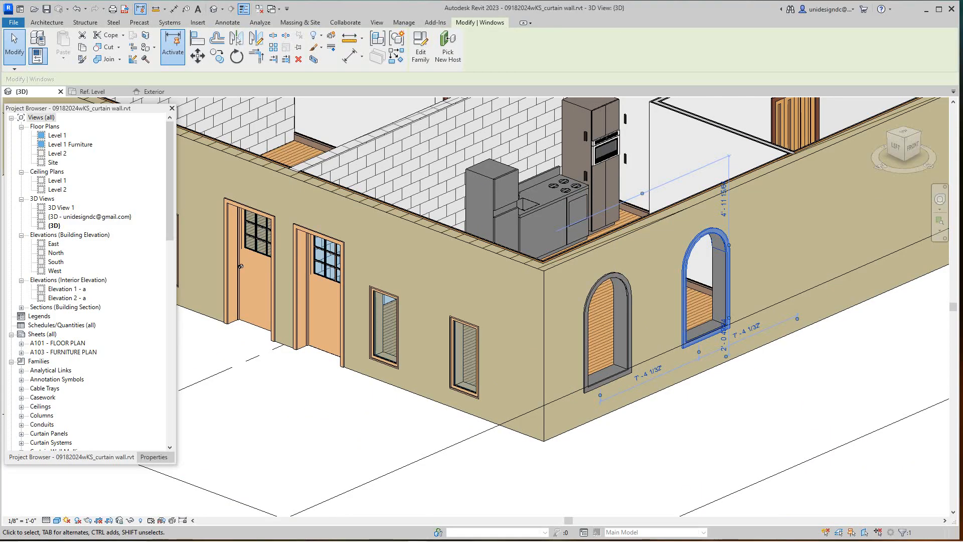
scroll(664, 436, "down", 3)
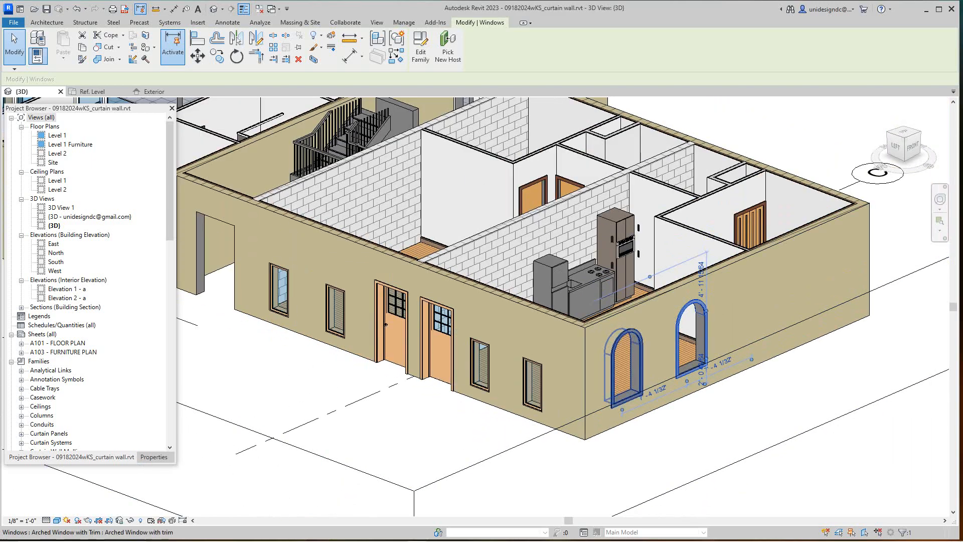
left_click(420, 48)
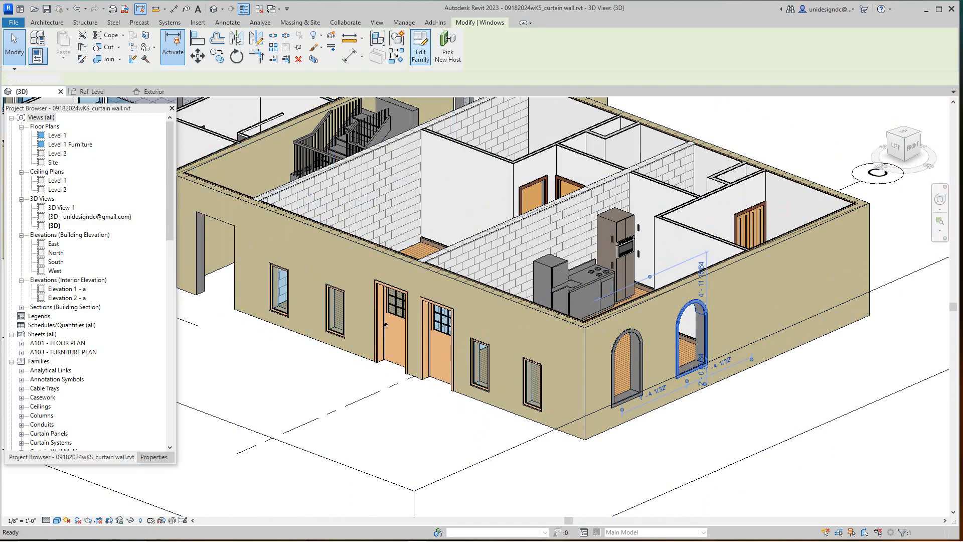
scroll(601, 262, "down", 2)
middle_click_drag(602, 262, 596, 318)
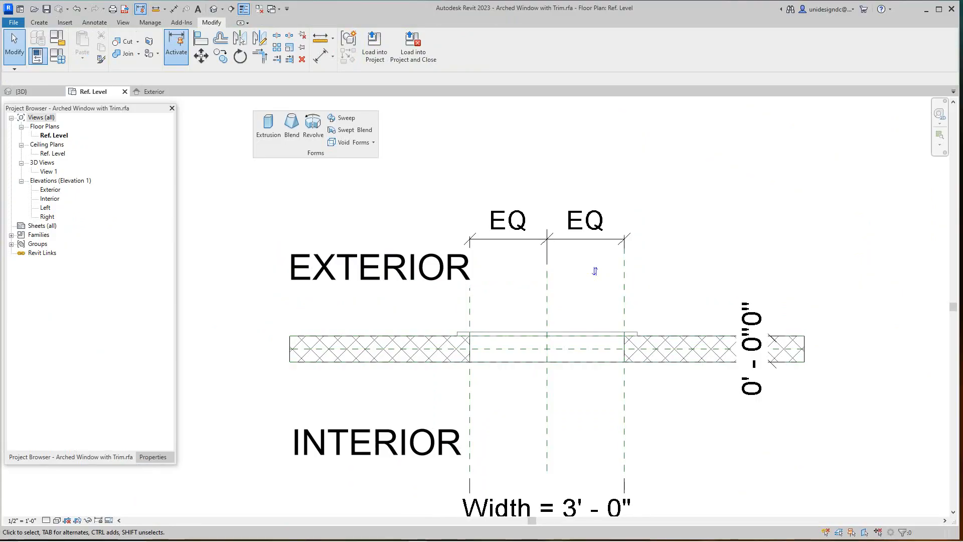
double_click(51, 189)
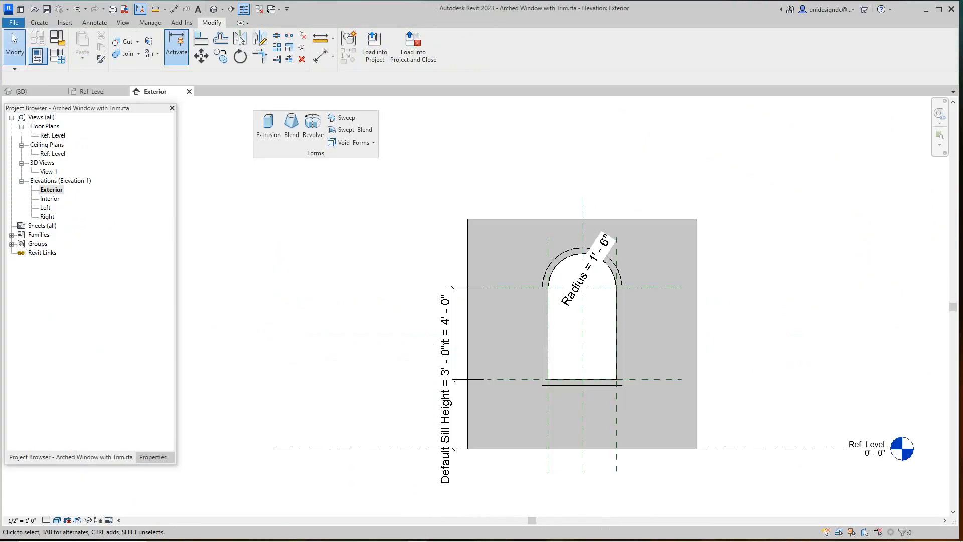
scroll(543, 248, "up", 1)
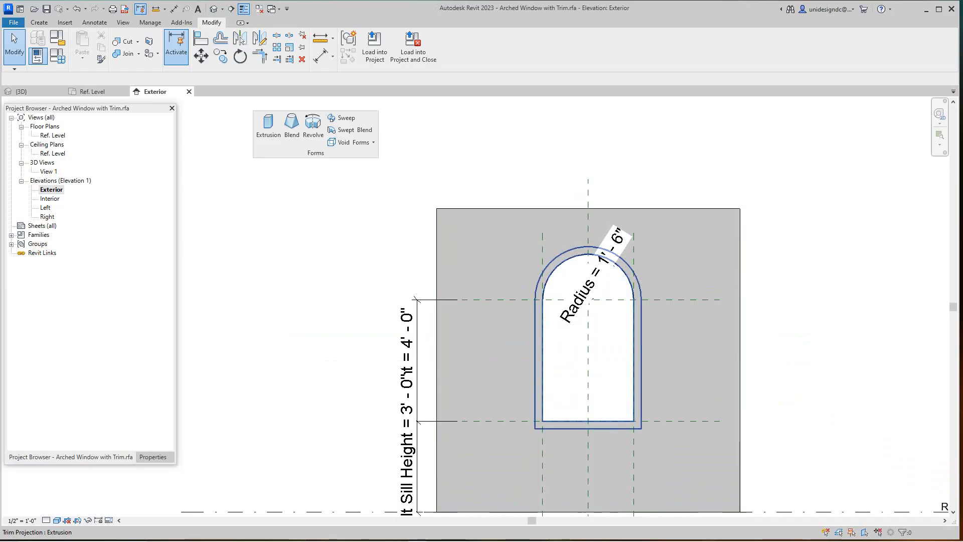
Select the trim extrusion around the arched opening, open its material selection and choose the Default material
left_click(565, 316)
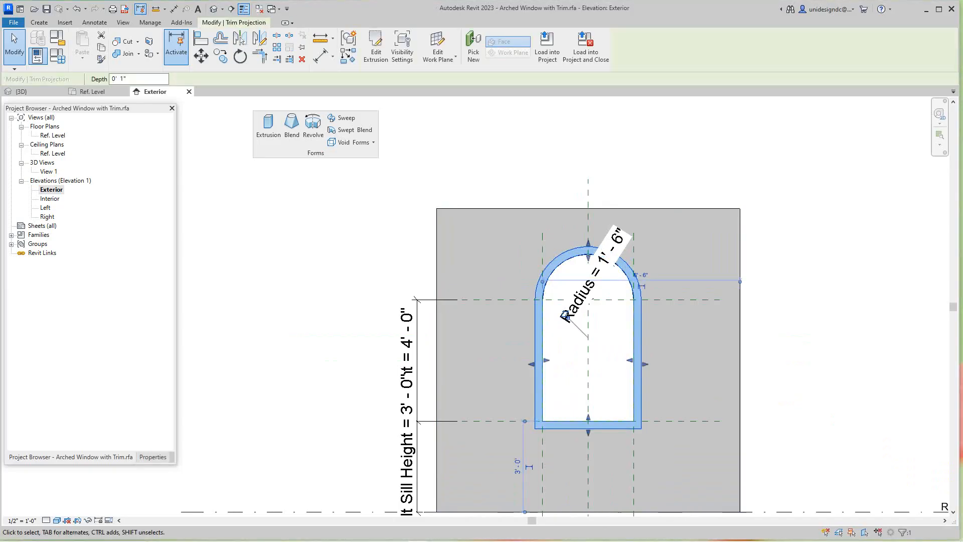
left_click(153, 457)
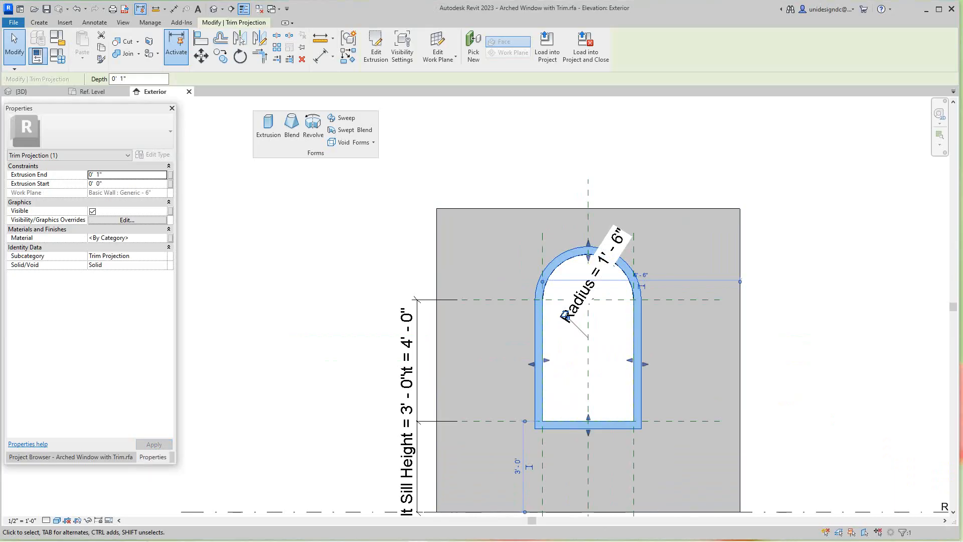
left_click(153, 238)
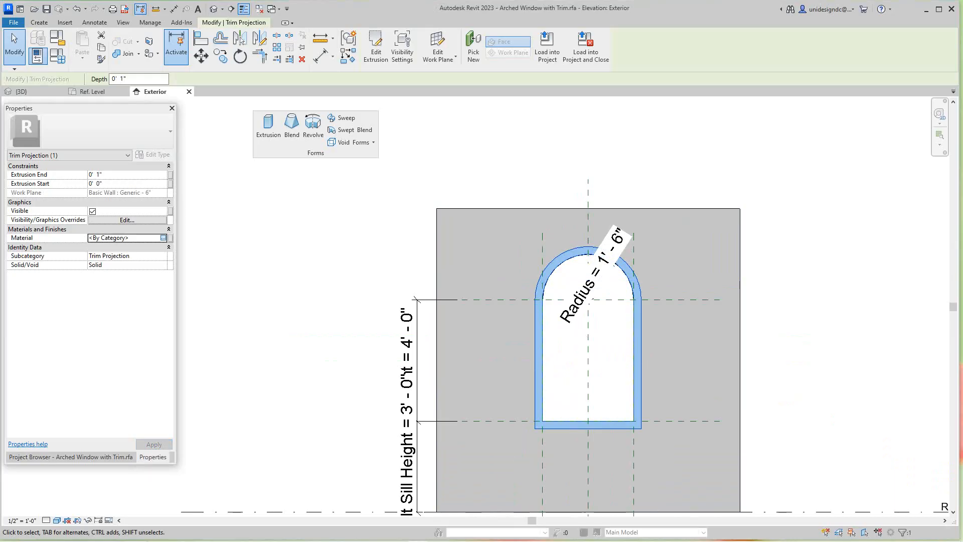
left_click(163, 238)
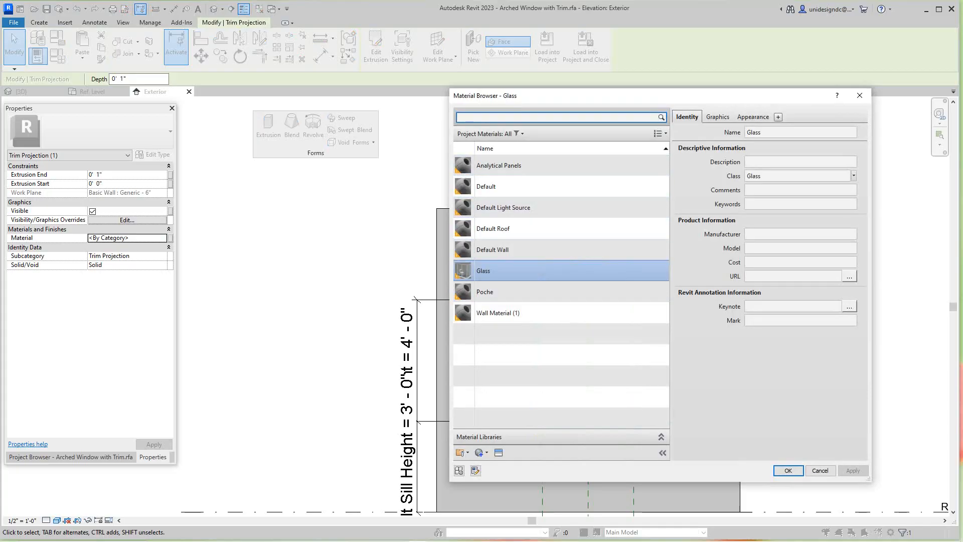
left_click(521, 186)
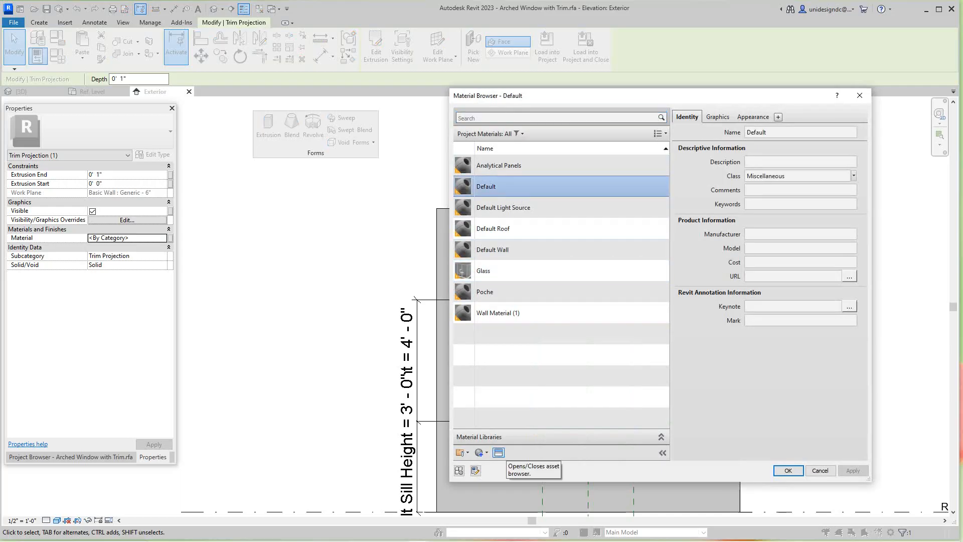
Replace the Default material's appearance with the Birch - Glossy asset from the Wood category of Autodesk Physical Assets
left_click(498, 453)
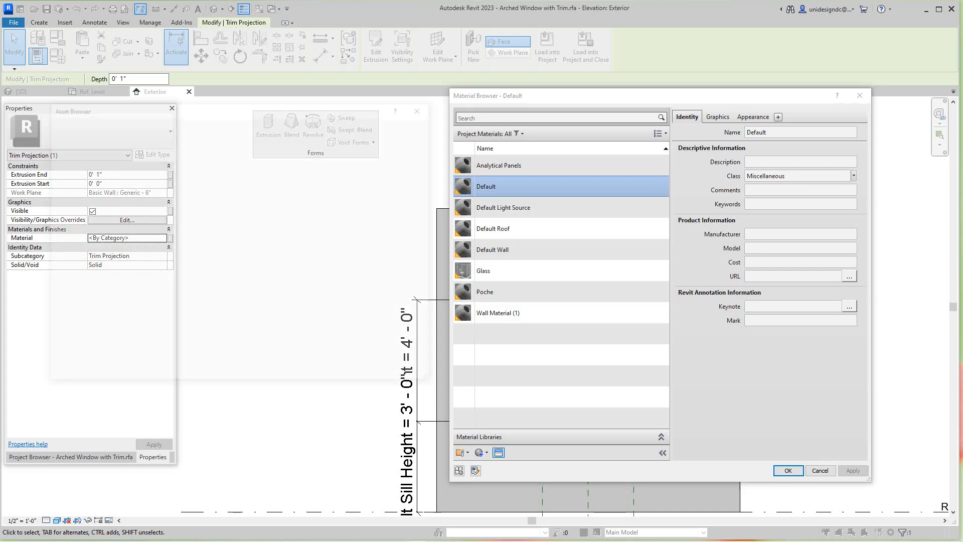
scroll(251, 335, "down", 1)
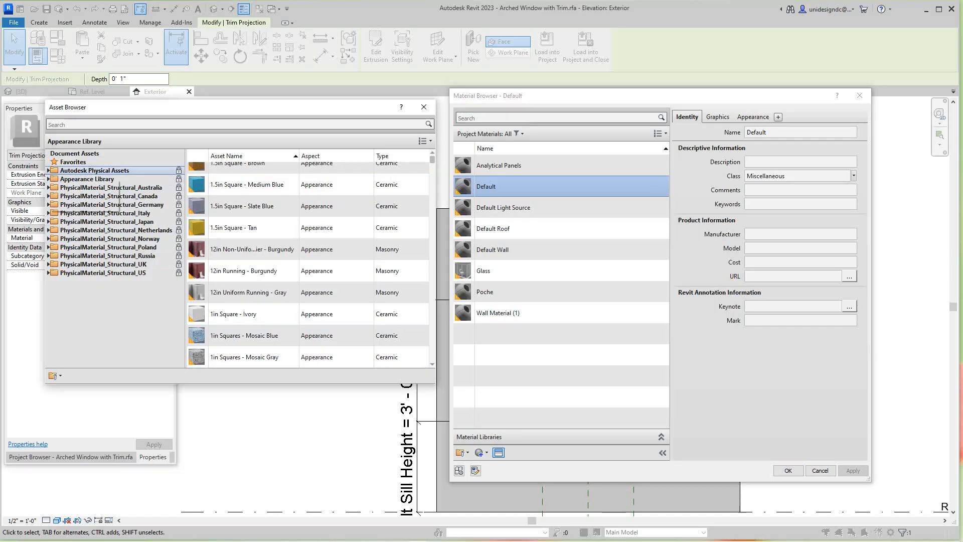
left_click(49, 170)
scroll(100, 288, "down", 6)
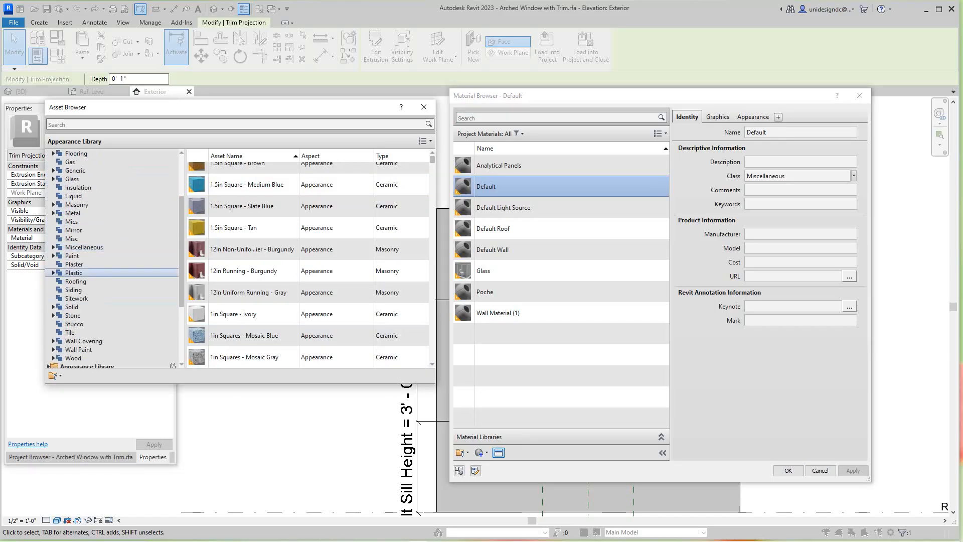
left_click(73, 281)
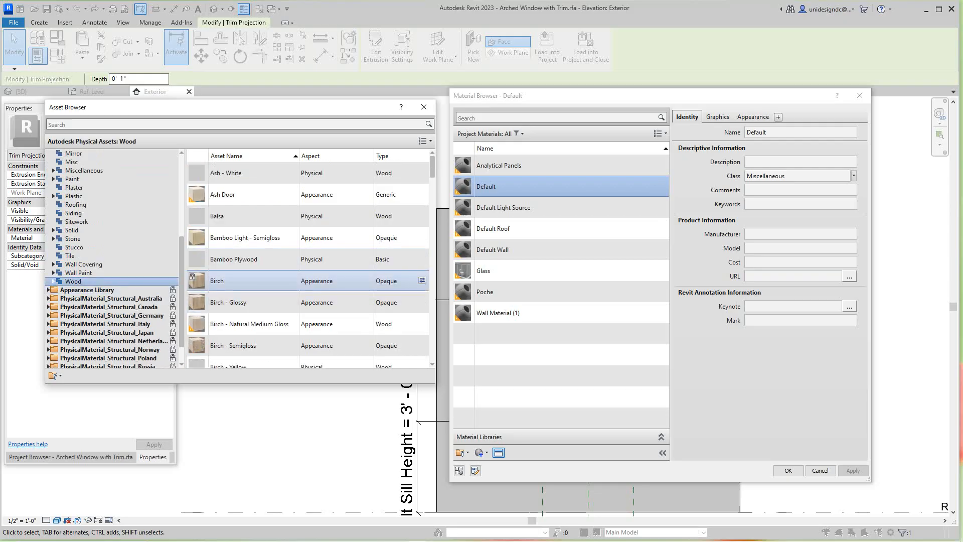
scroll(301, 283, "down", 1)
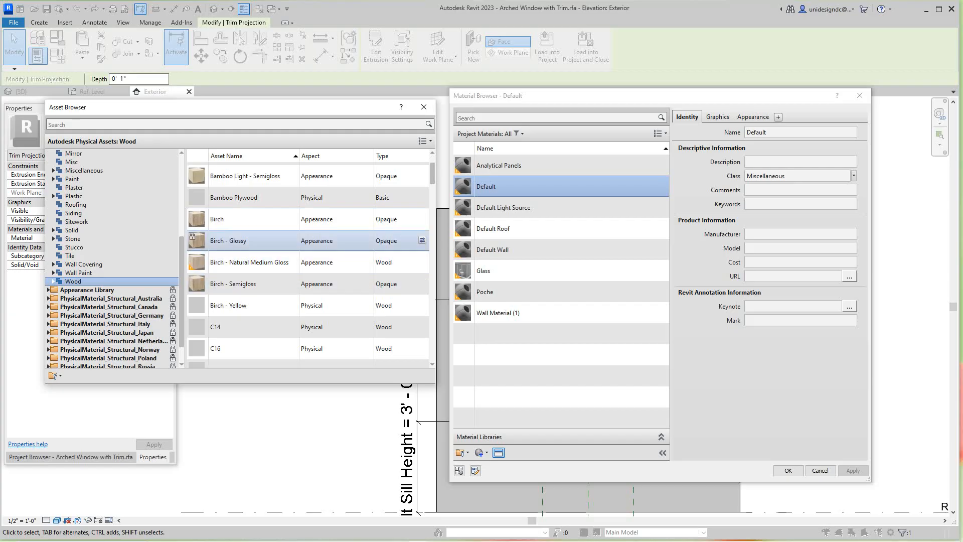
left_click(421, 240)
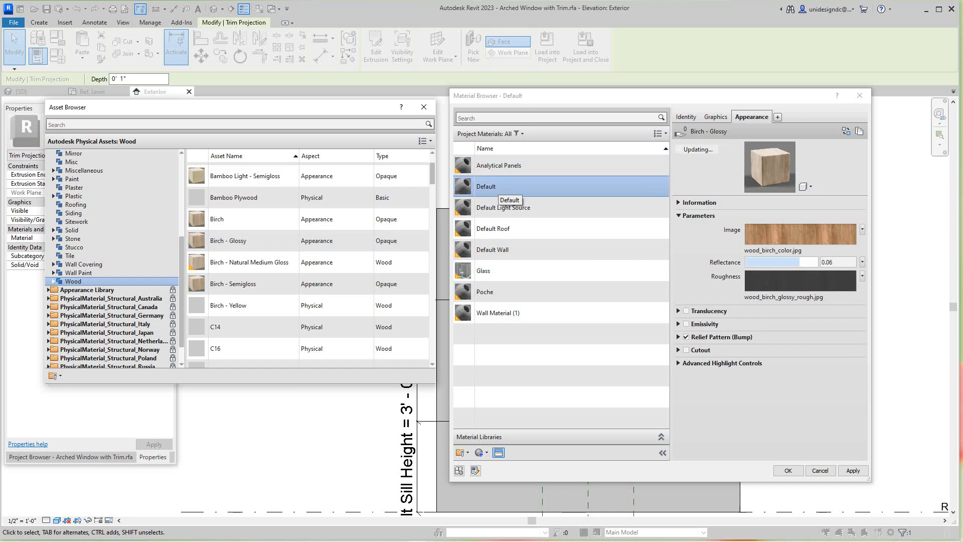
Set the Default material's shading to use its render appearance, and go back to its appearance settings
left_click(716, 116)
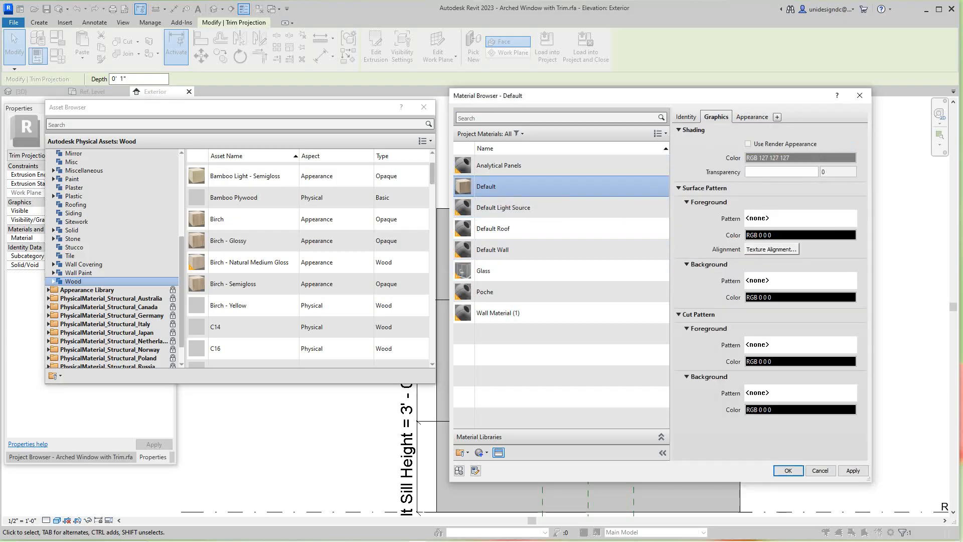
left_click(747, 144)
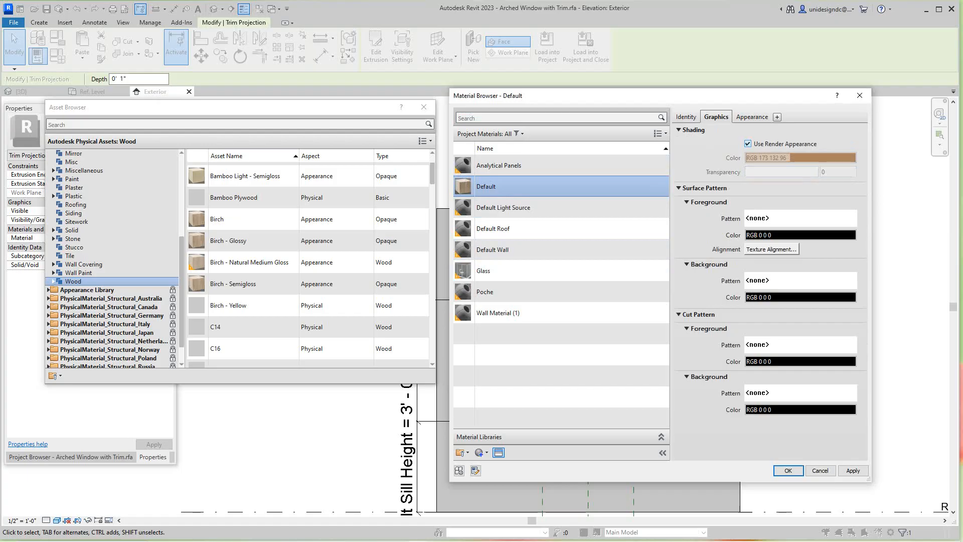
left_click(751, 116)
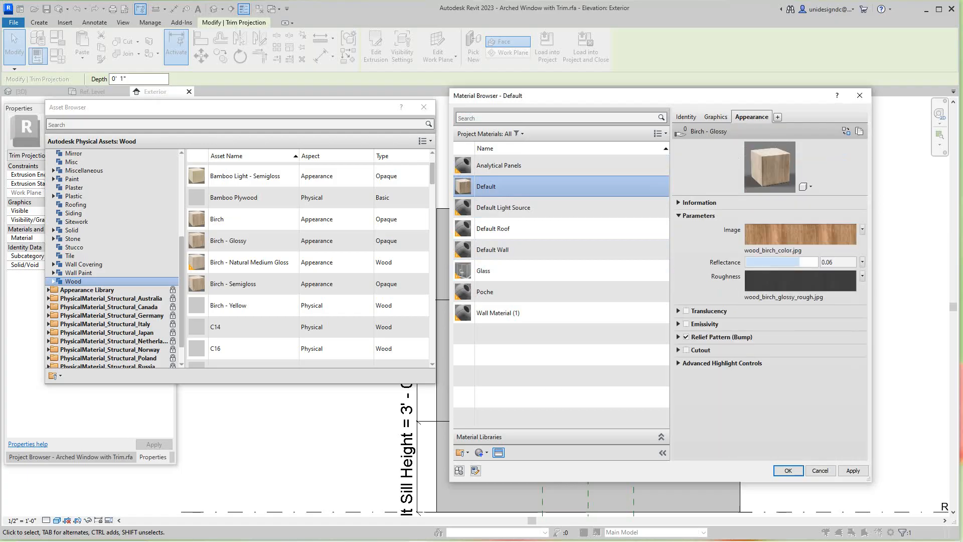
Rename the Default material as Trim and apply the material changes
right_click(491, 185)
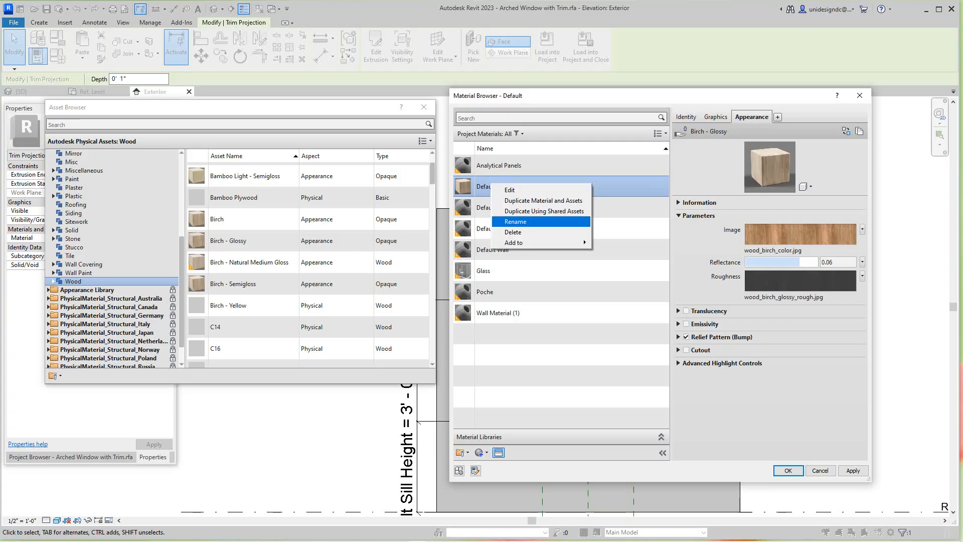
left_click(516, 221)
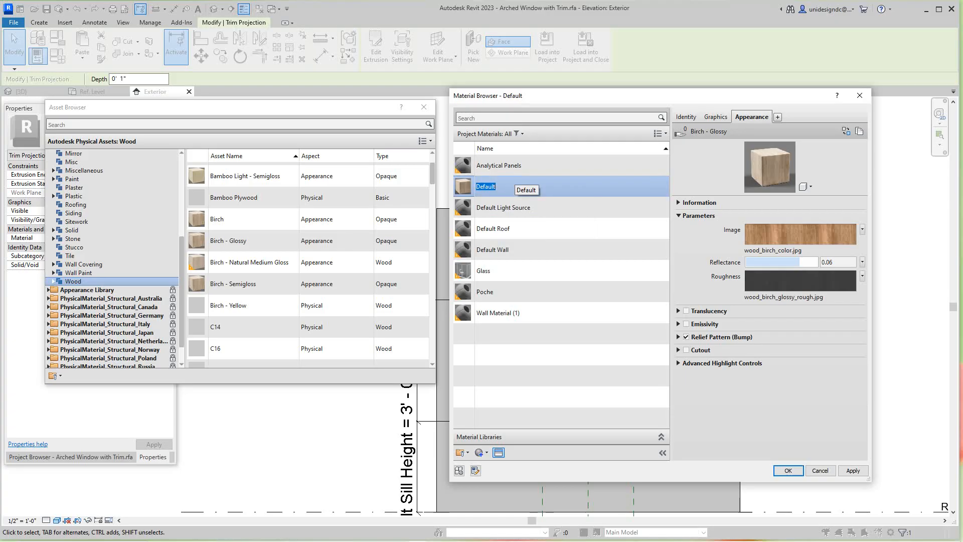
type("Trim")
key("Return")
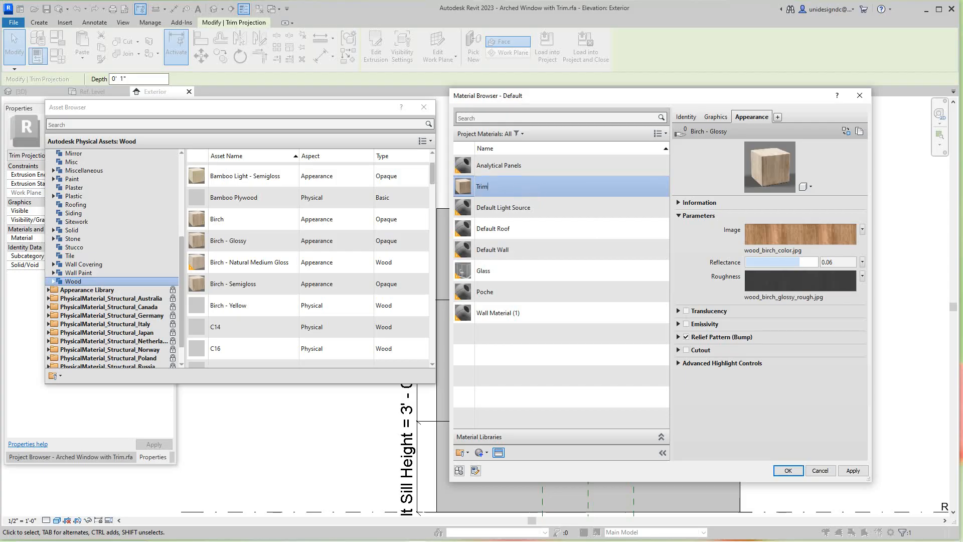
left_click(852, 470)
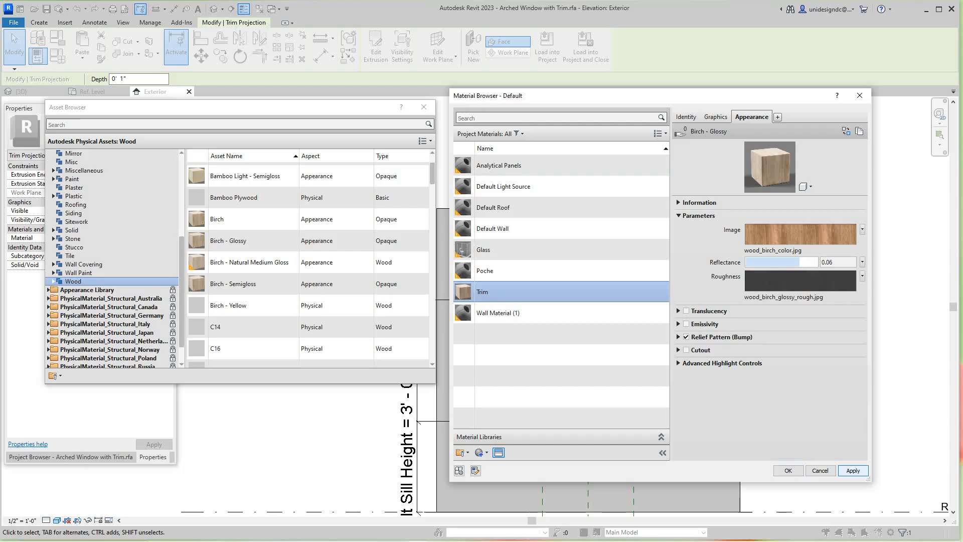
Assign the Trim material to the trim extrusion, deselect it and inspect the shaded trim in the elevation
left_click(716, 117)
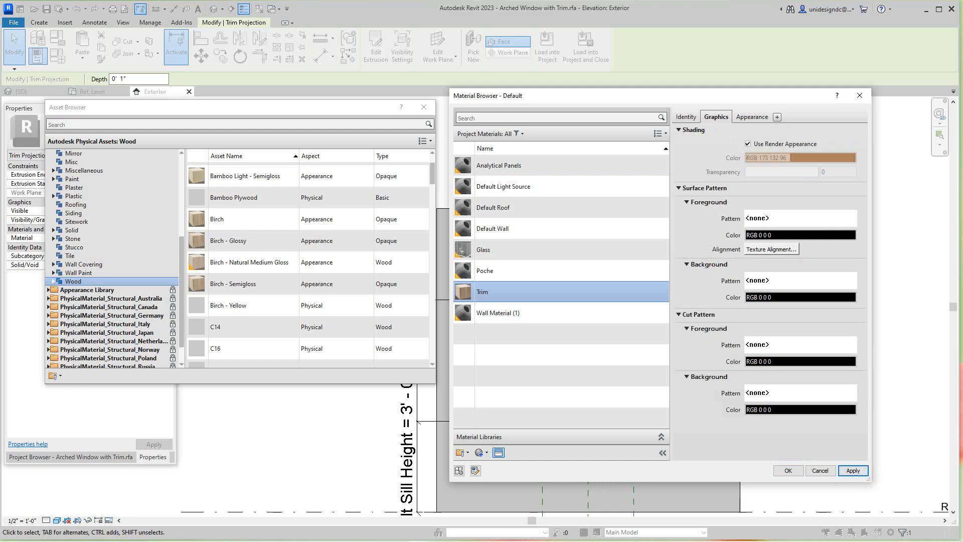
left_click(788, 470)
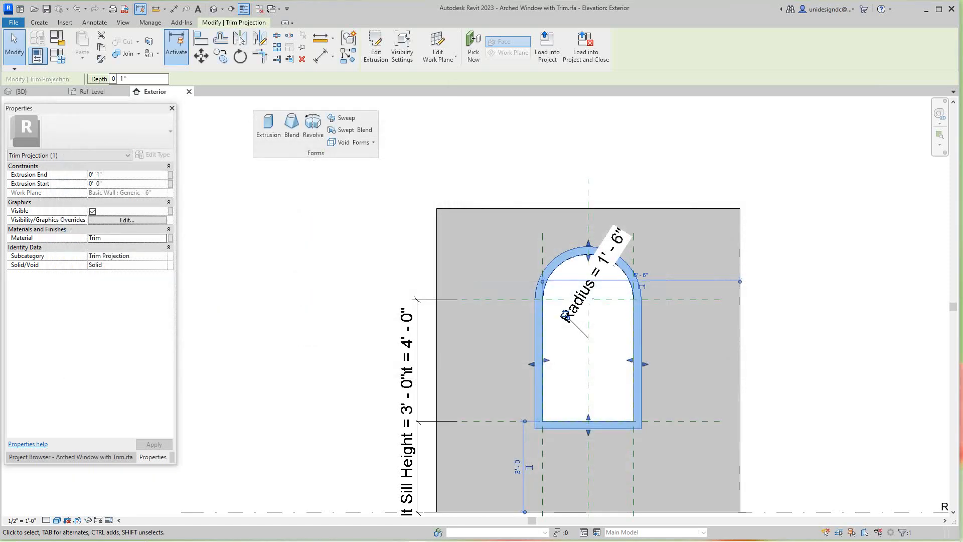
key("Escape")
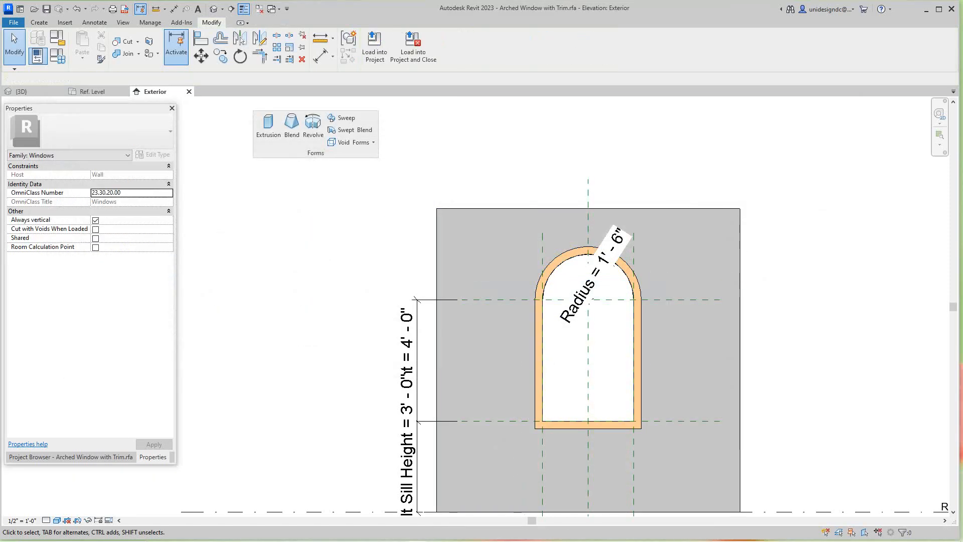
scroll(566, 316, "up", 3)
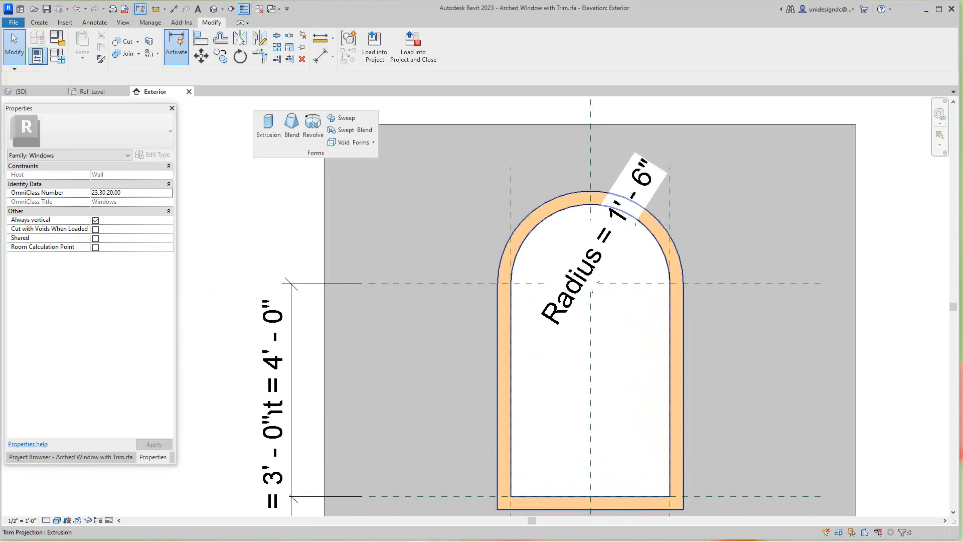
scroll(567, 361, "down", 3)
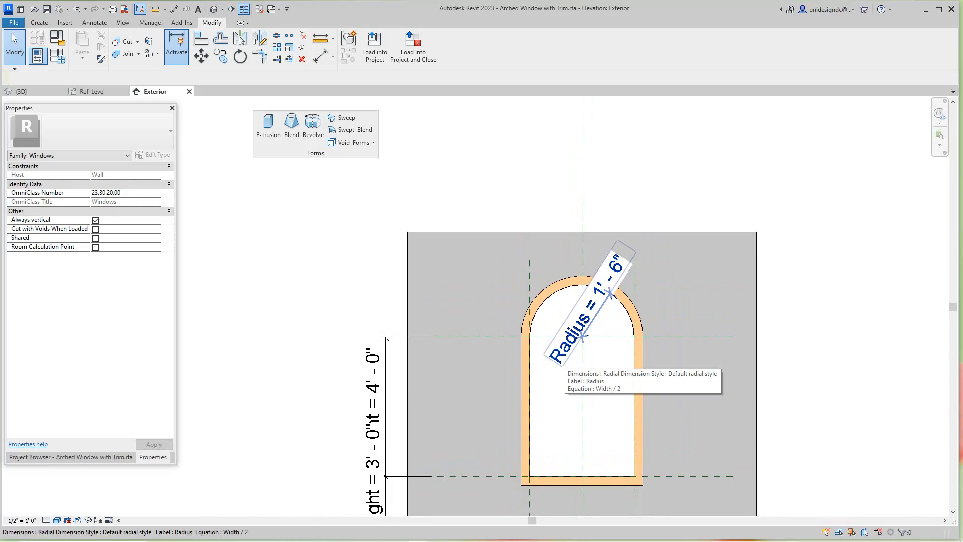
scroll(552, 326, "down", 3)
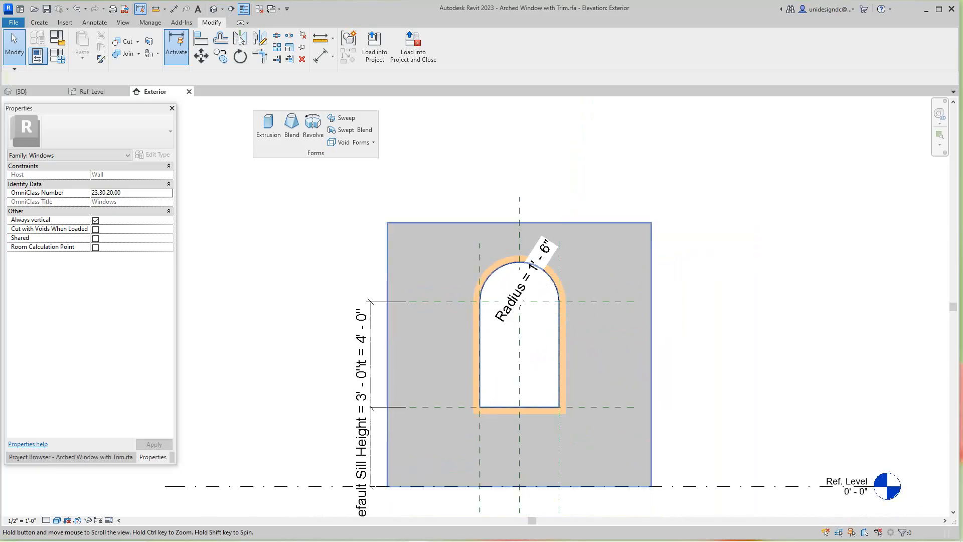
scroll(336, 469, "down", 2)
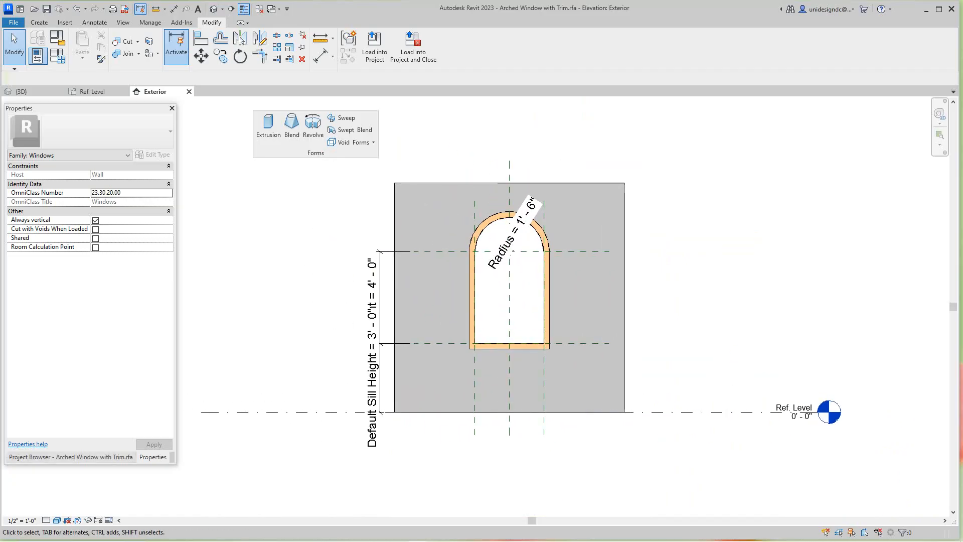
In the Ref. Level plan, draw a horizontal reference plane across the window opening, between the wall's exterior face and its centerline
left_click(93, 91)
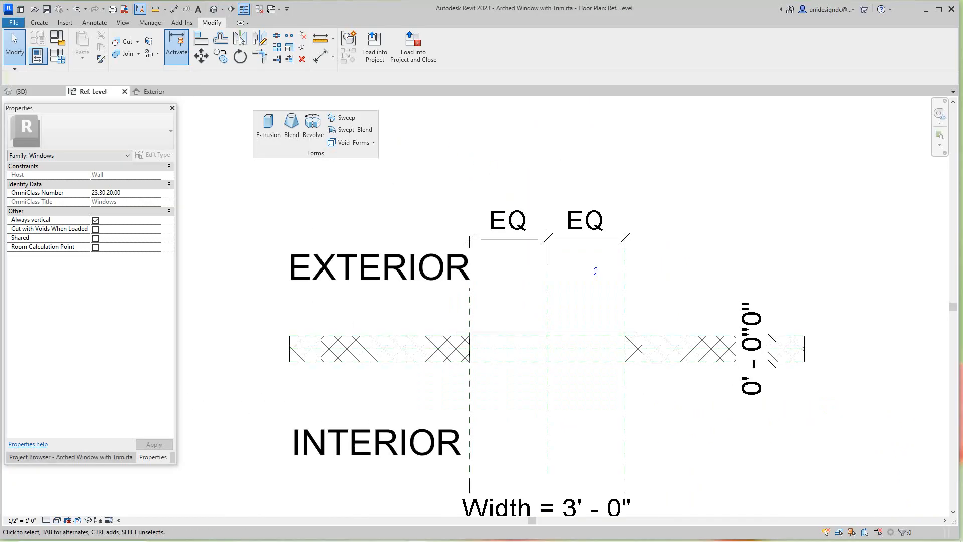
scroll(583, 269, "up", 3)
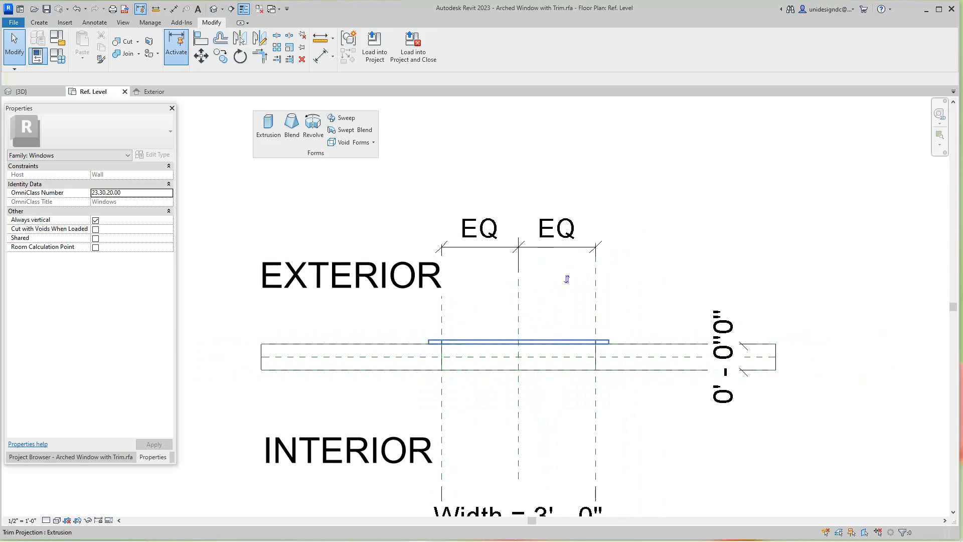
scroll(594, 240, "down", 2)
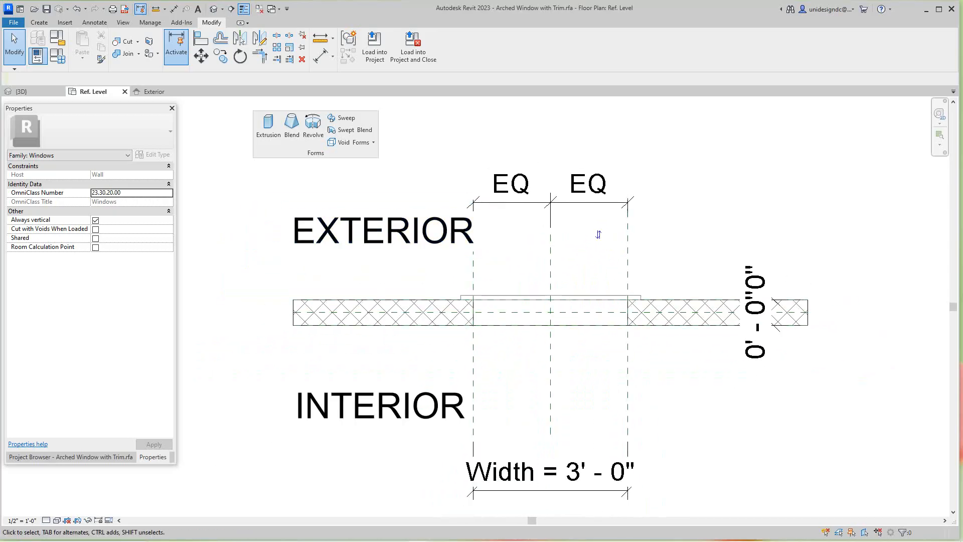
middle_click_drag(598, 234, 602, 261)
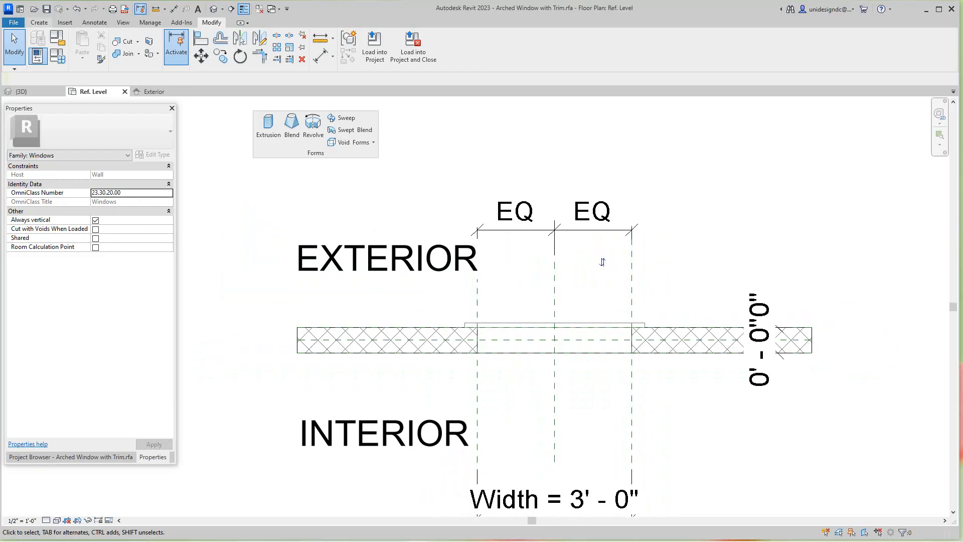
key("r")
key("p")
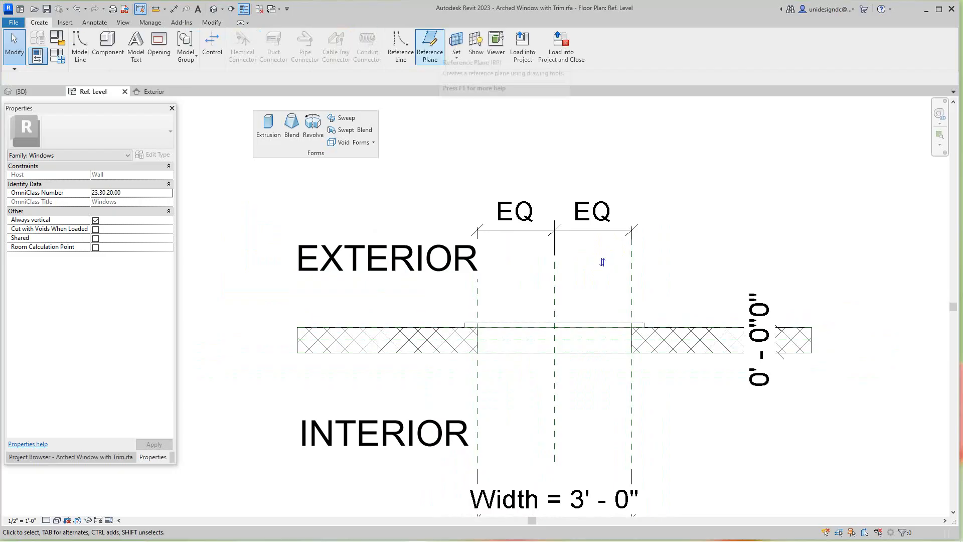
scroll(672, 222, "up", 4)
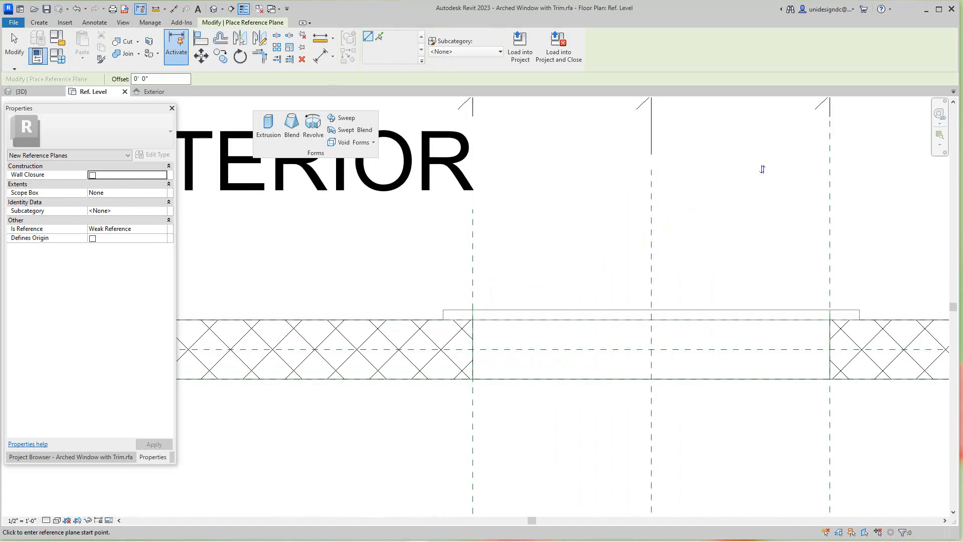
left_click(473, 330)
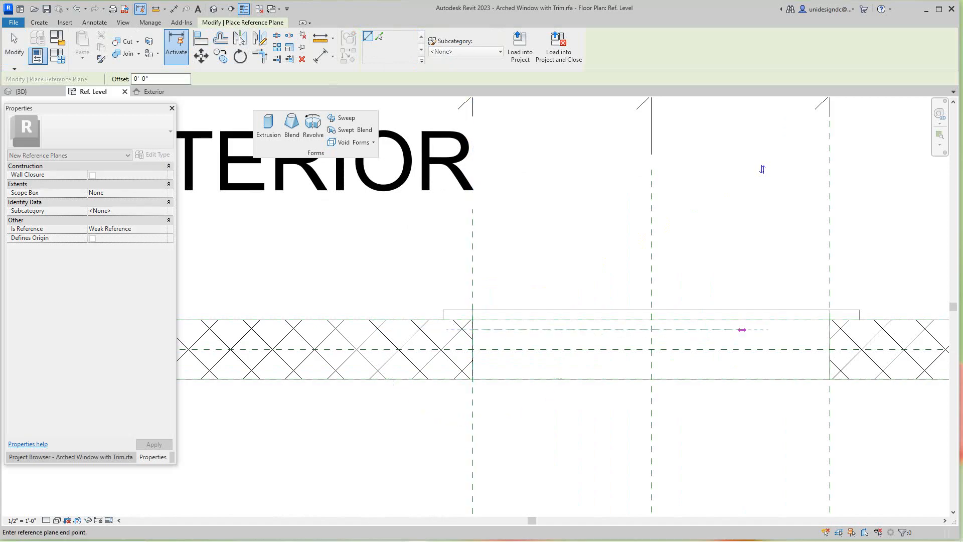
left_click(829, 330)
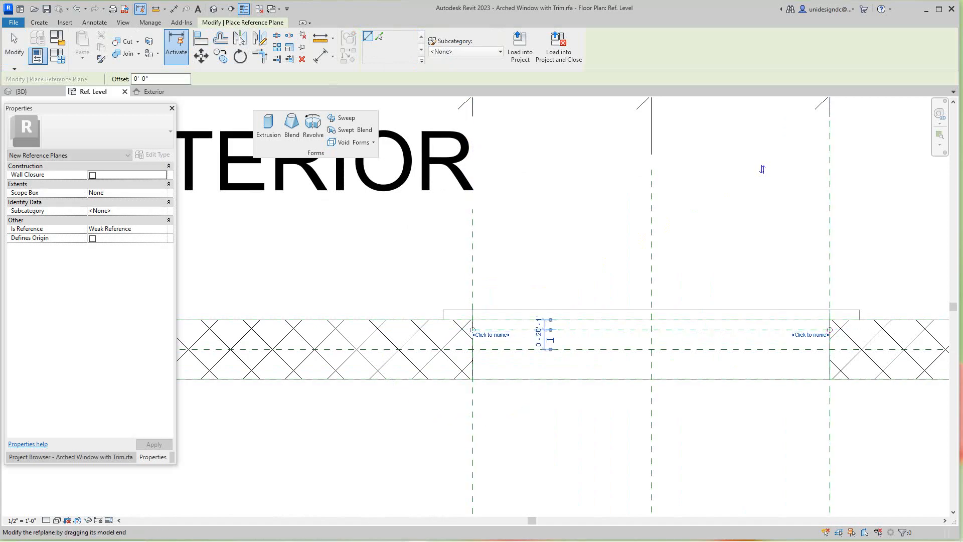
right_click(830, 333)
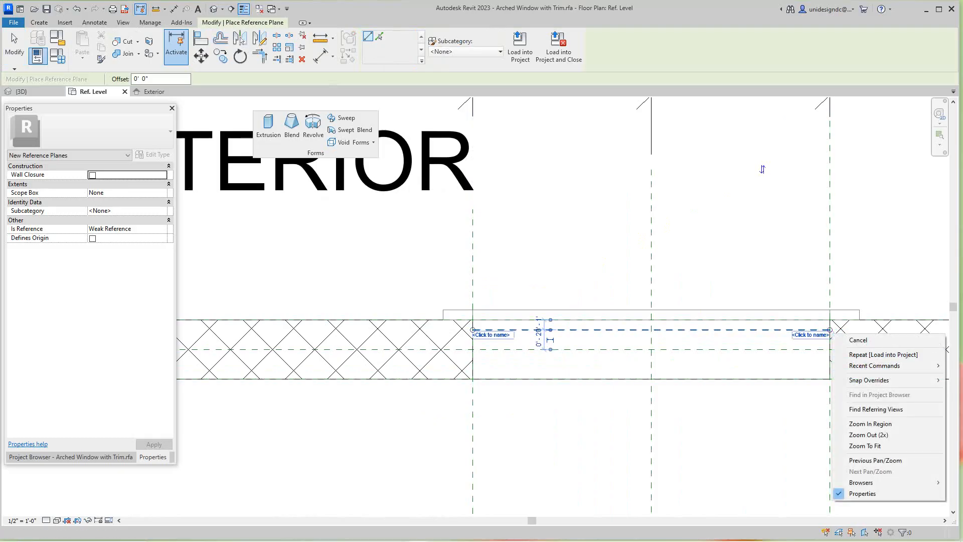
left_click(503, 321)
right_click(500, 335)
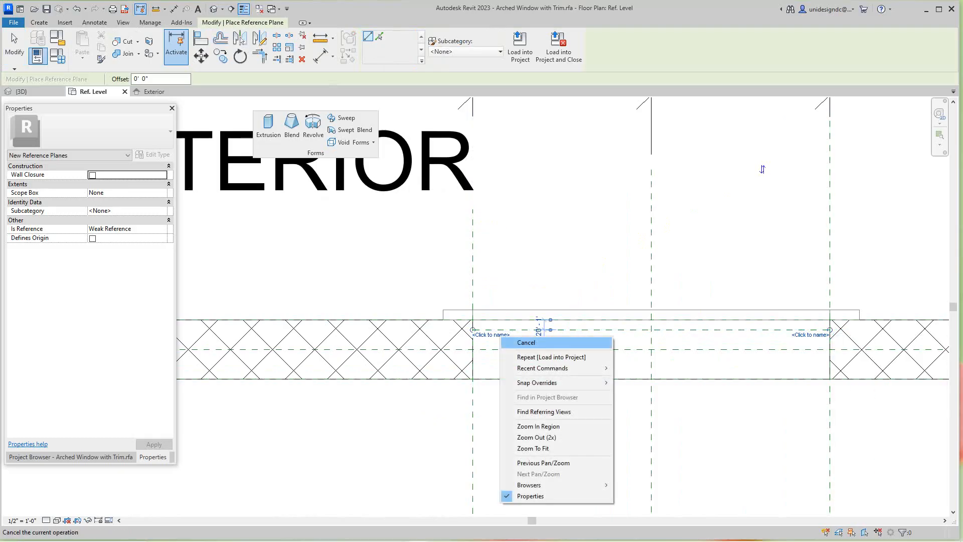
left_click(504, 342)
right_click(512, 343)
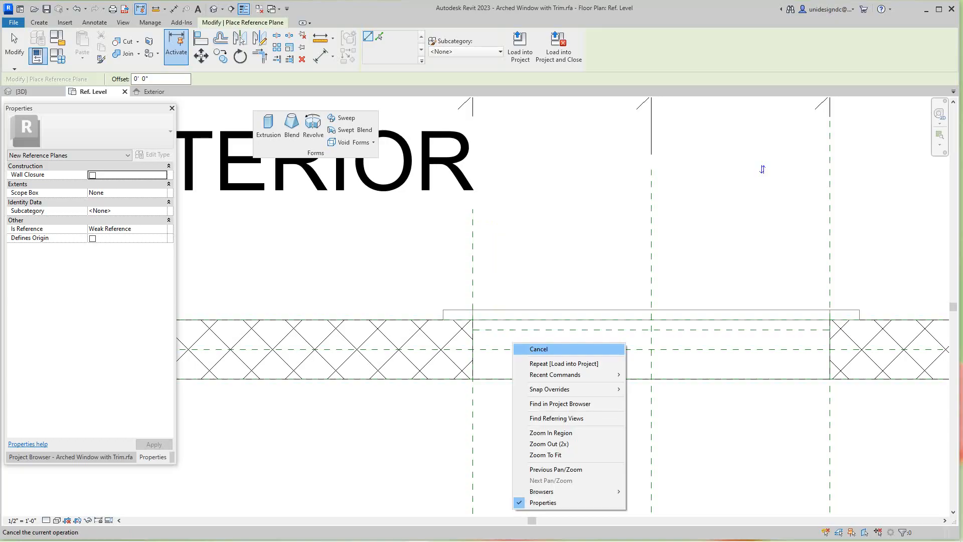
left_click(537, 349)
Name the new reference plane across the opening Glass
left_click(545, 329)
left_click(492, 334)
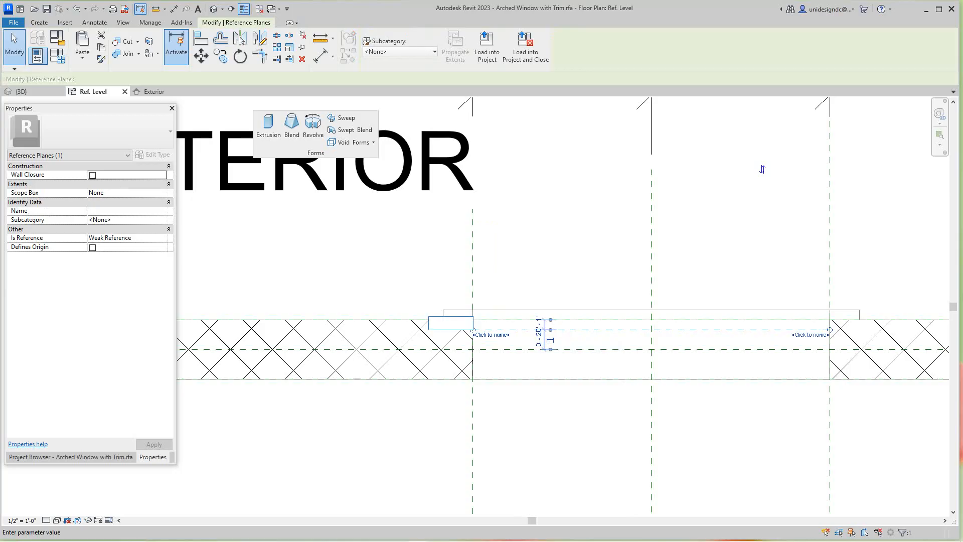
type("Glass")
key("Return")
scroll(761, 167, "down", 3)
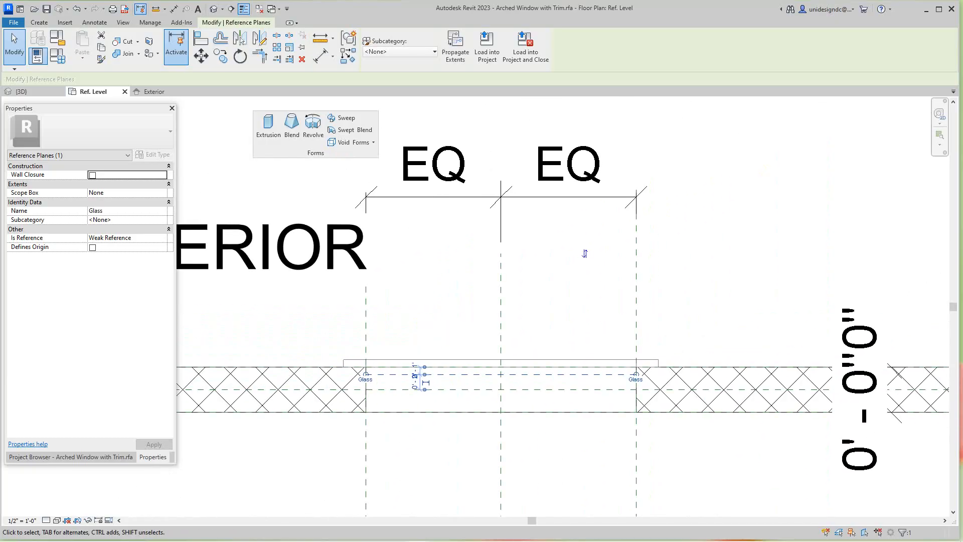
scroll(832, 491, "up", 1)
scroll(797, 496, "down", 1)
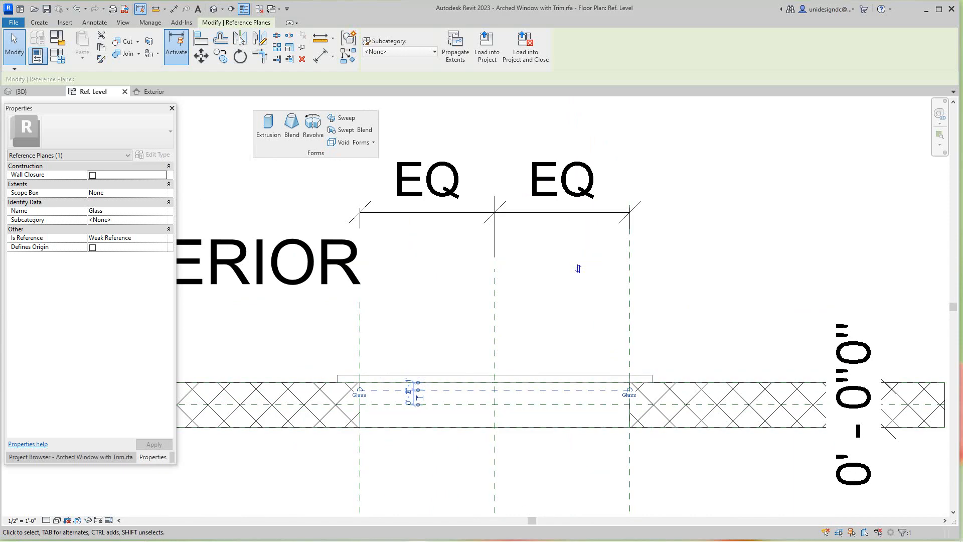
scroll(578, 269, "down", 3)
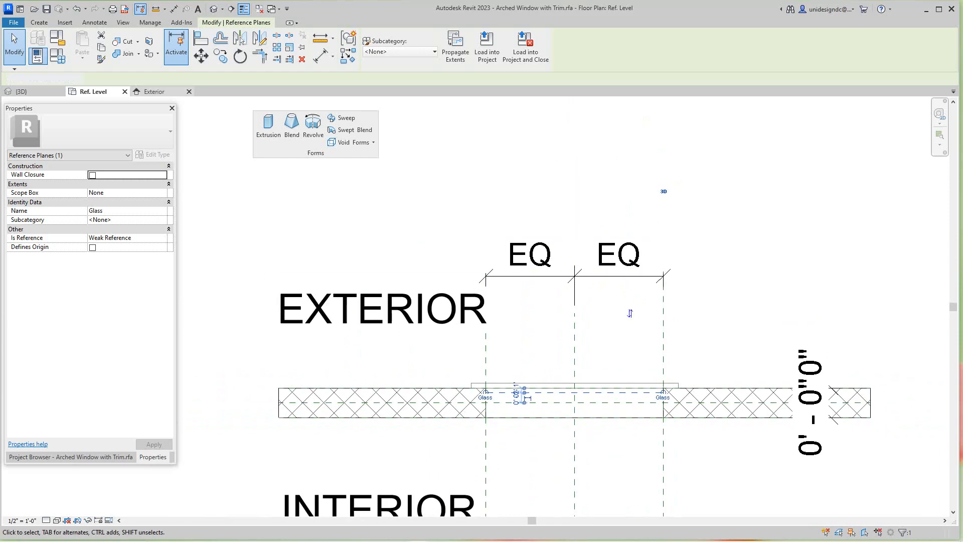
In the Exterior elevation, set the work plane to Reference Plane : Glass
left_click(154, 91)
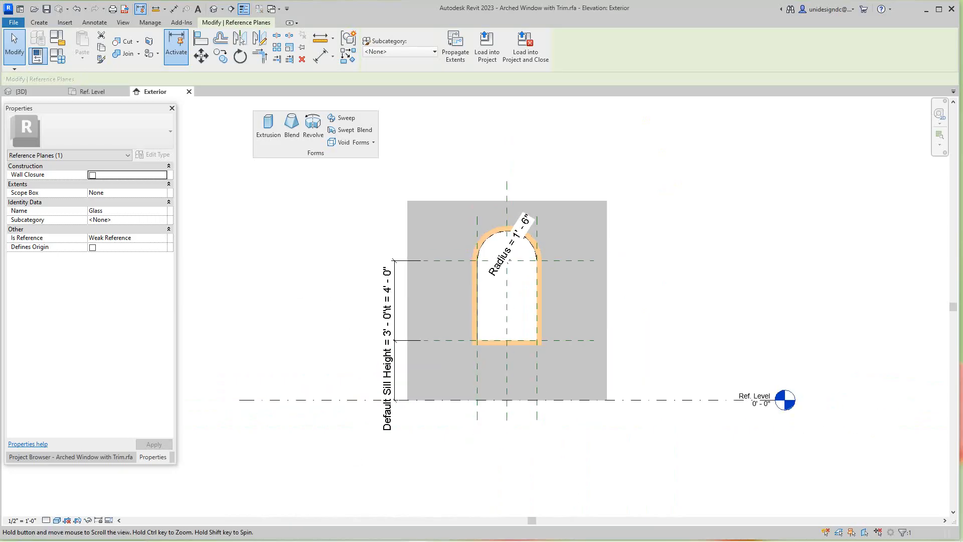
scroll(486, 439, "down", 1)
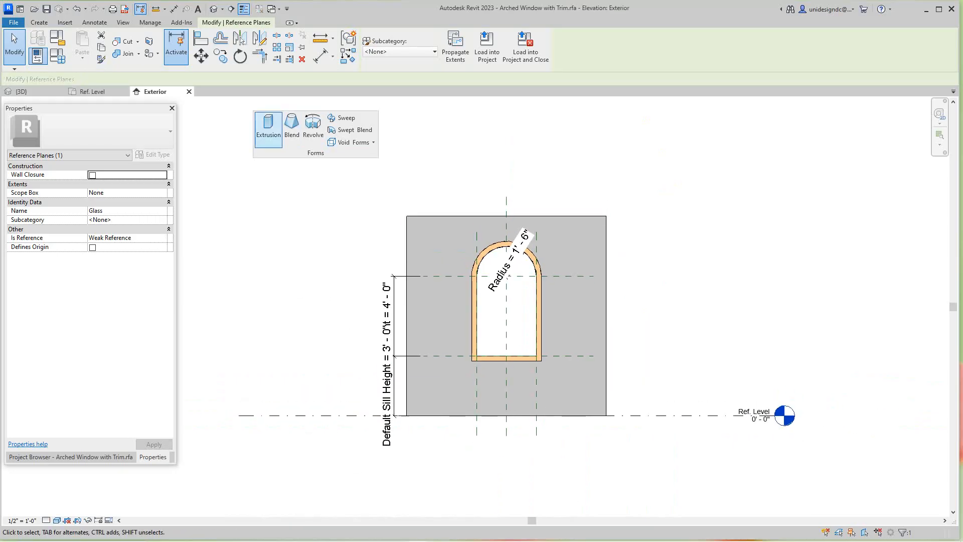
scroll(270, 206, "up", 2)
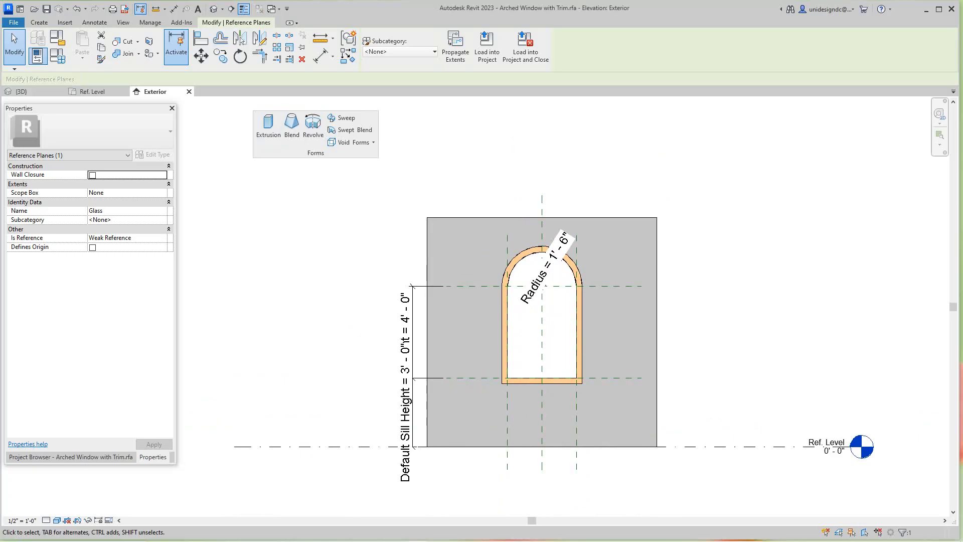
left_click(39, 22)
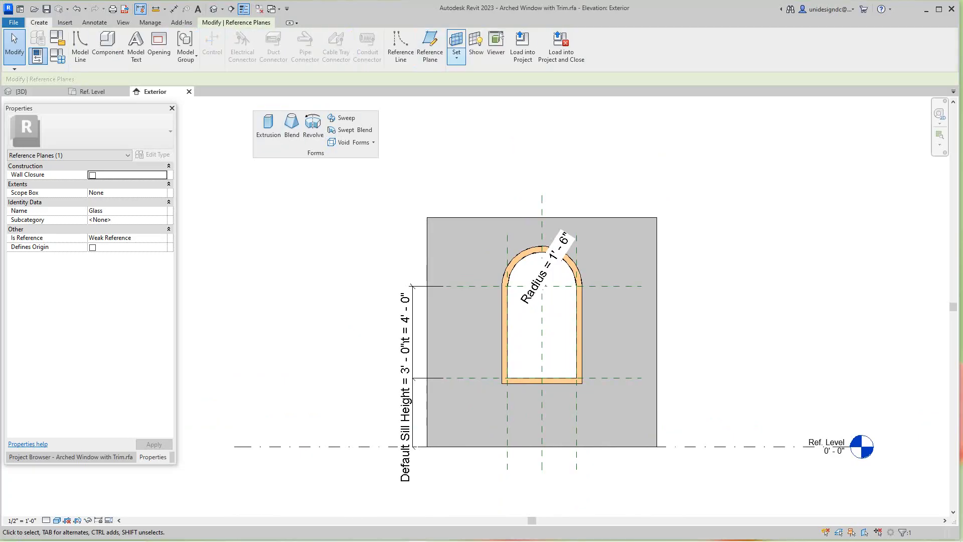
left_click(456, 57)
left_click(481, 75)
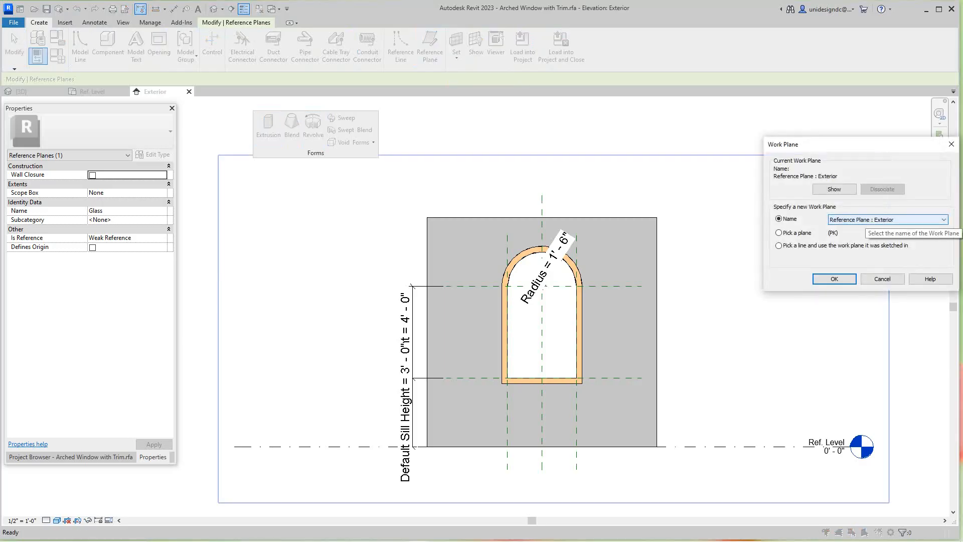
left_click(903, 220)
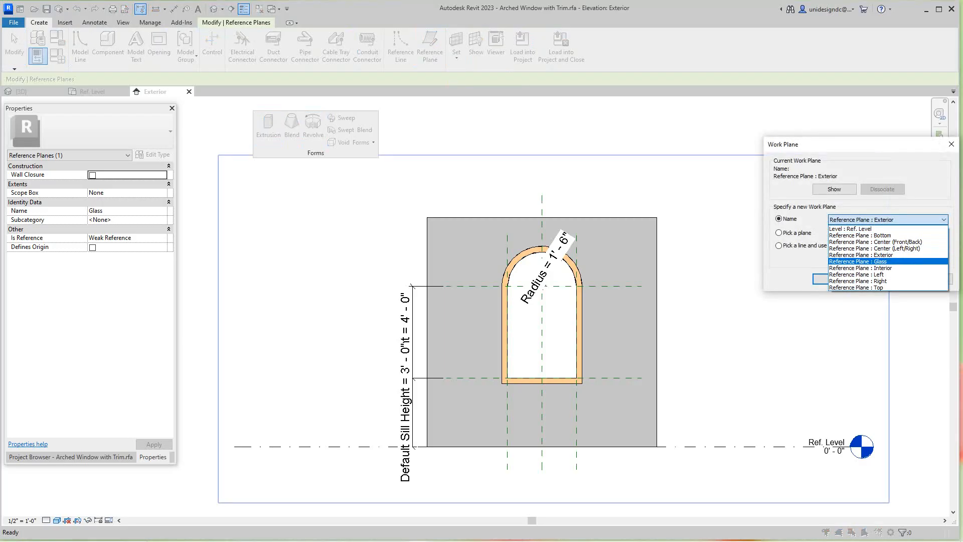
left_click(887, 261)
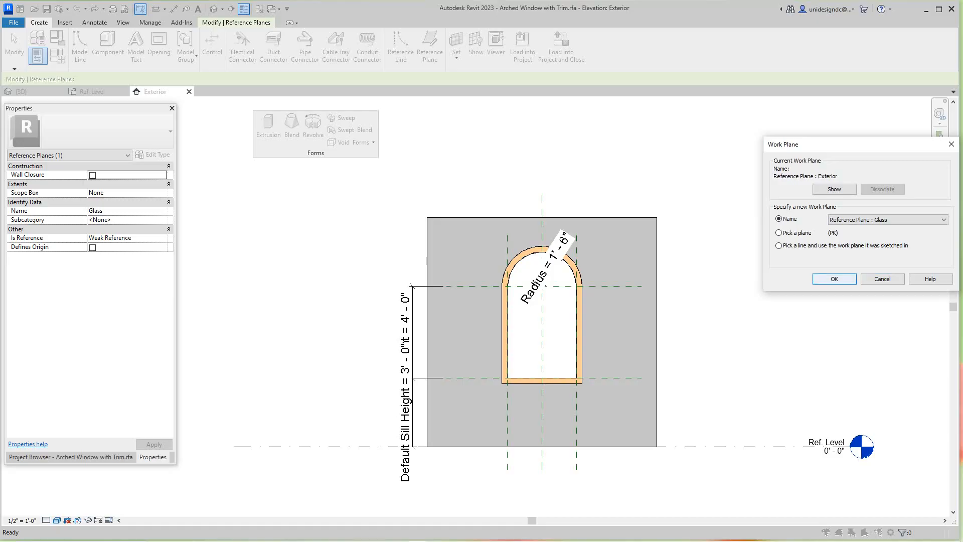
left_click(834, 279)
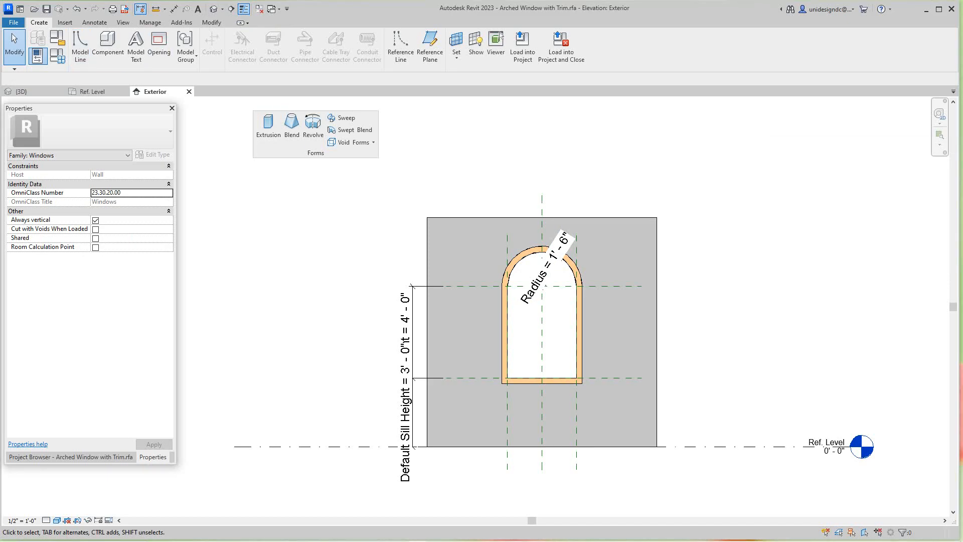
Start a solid extrusion on the Glass work plane and set its Extrusion End to .5"
scroll(591, 431, "up", 2)
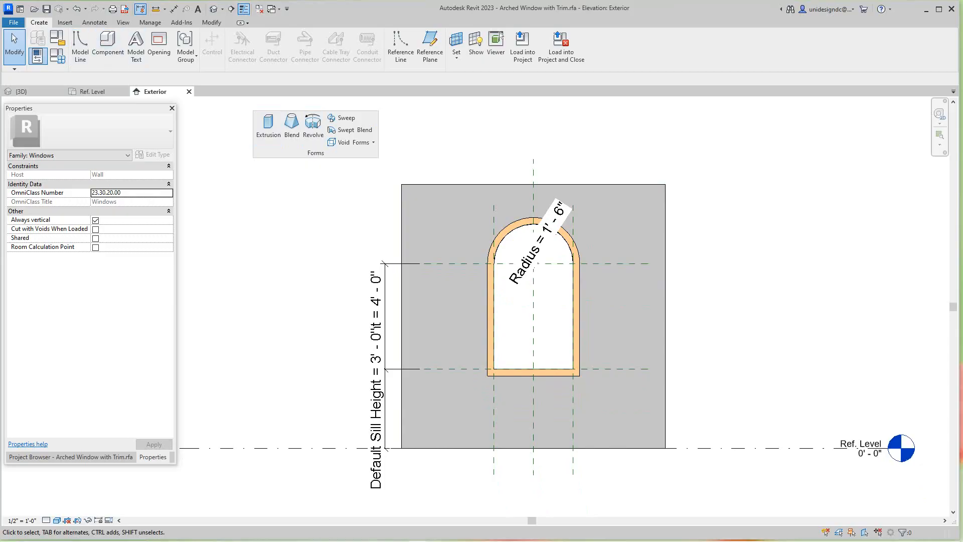
left_click(268, 128)
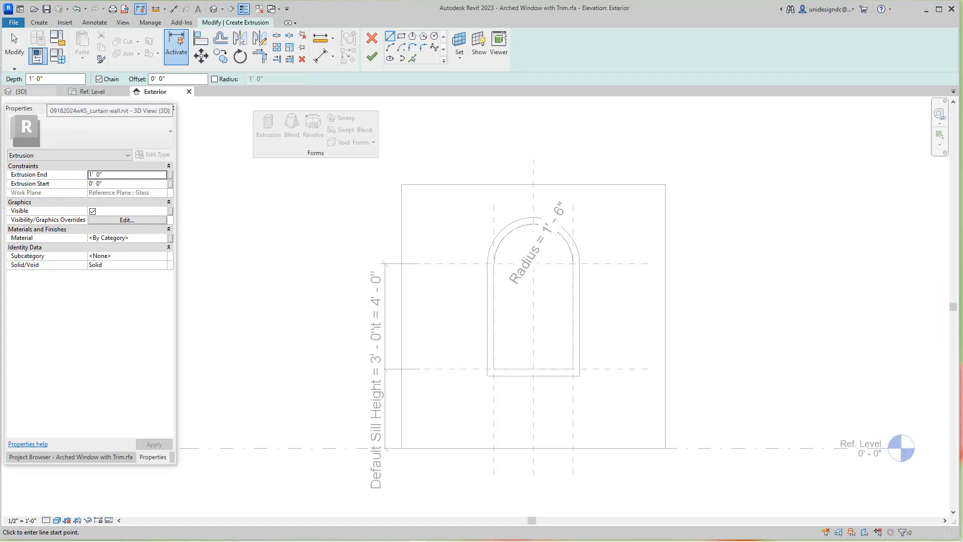
left_click(71, 456)
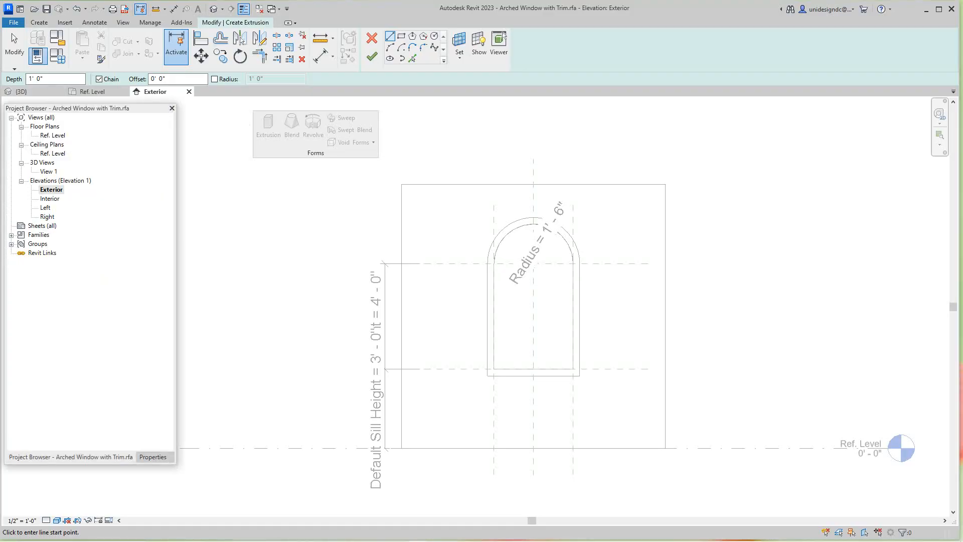
left_click(153, 456)
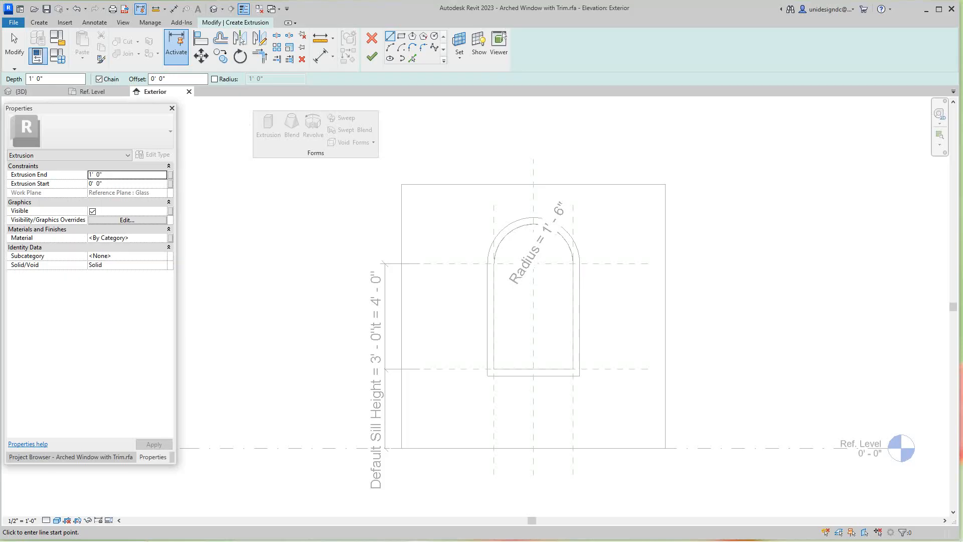
left_click(100, 174)
left_click_drag(103, 174, 89, 175)
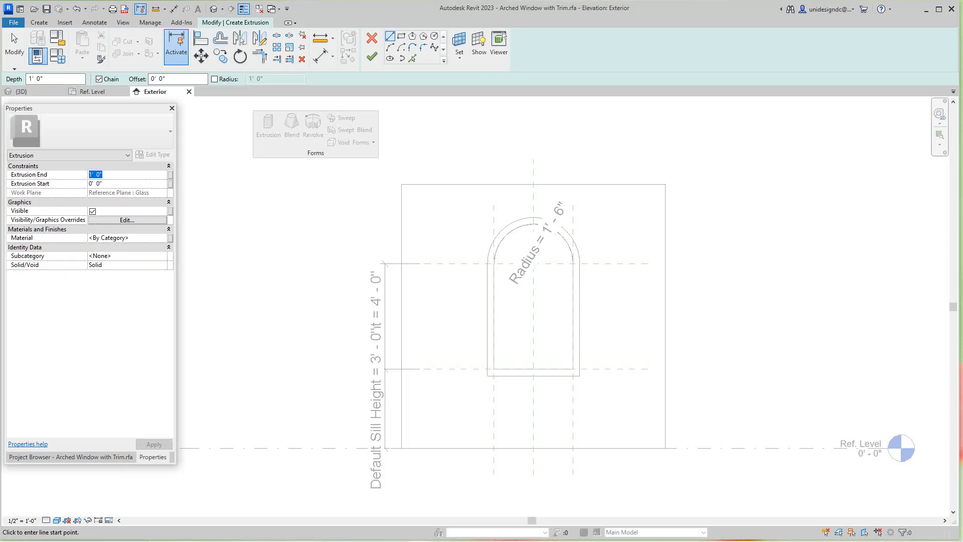
type(".5")
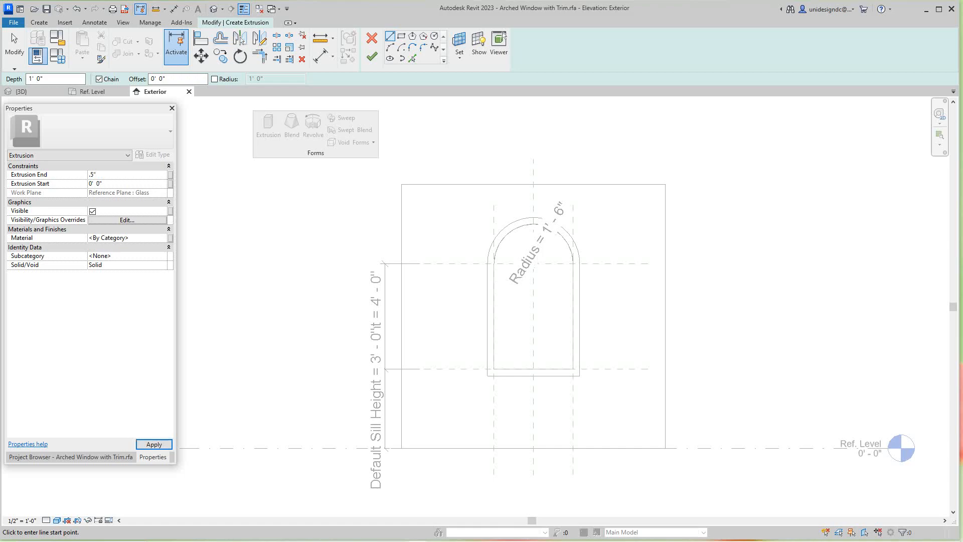
key("Return")
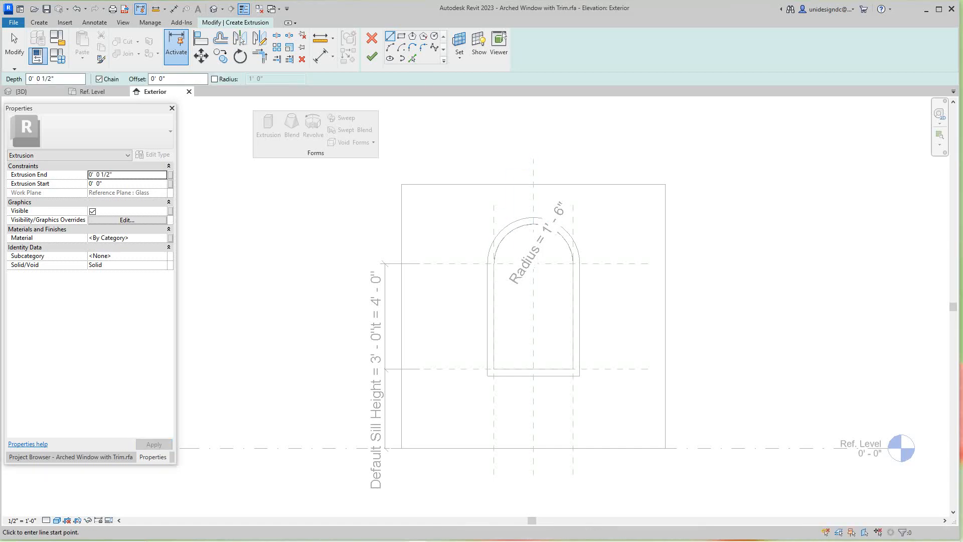
Pick the trim's inner arch, both inner sides and inner sill edge as the extrusion profile, and finish the glass extrusion
scroll(536, 308, "up", 2)
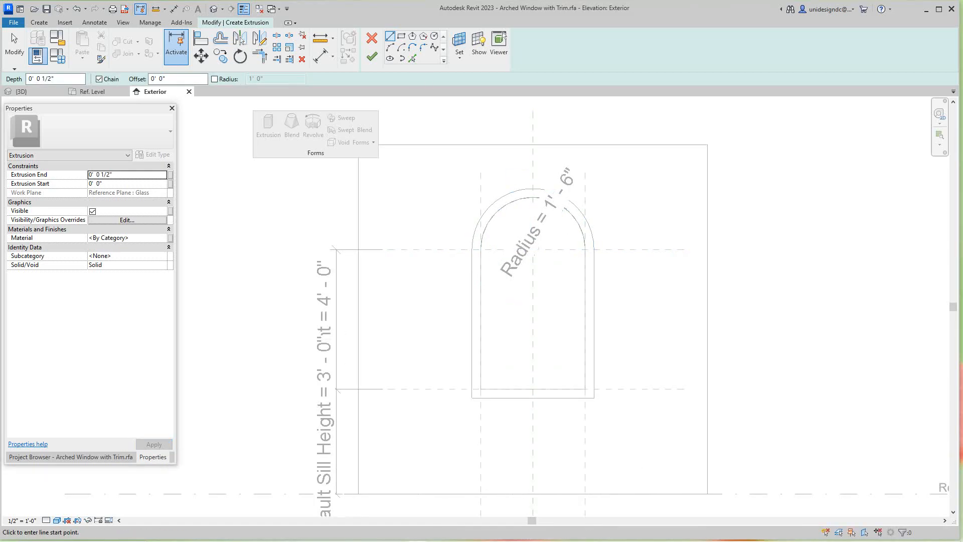
left_click(413, 59)
left_click(496, 211)
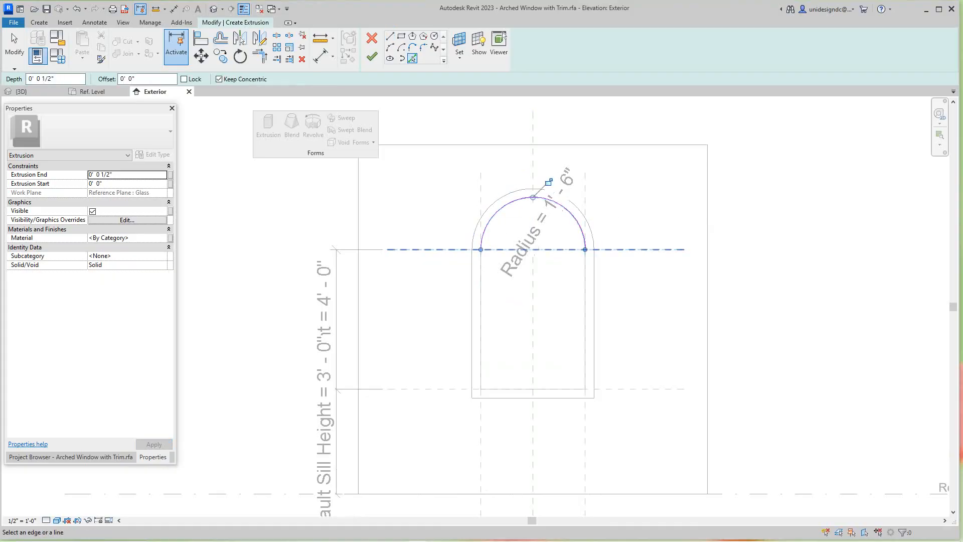
left_click(481, 321)
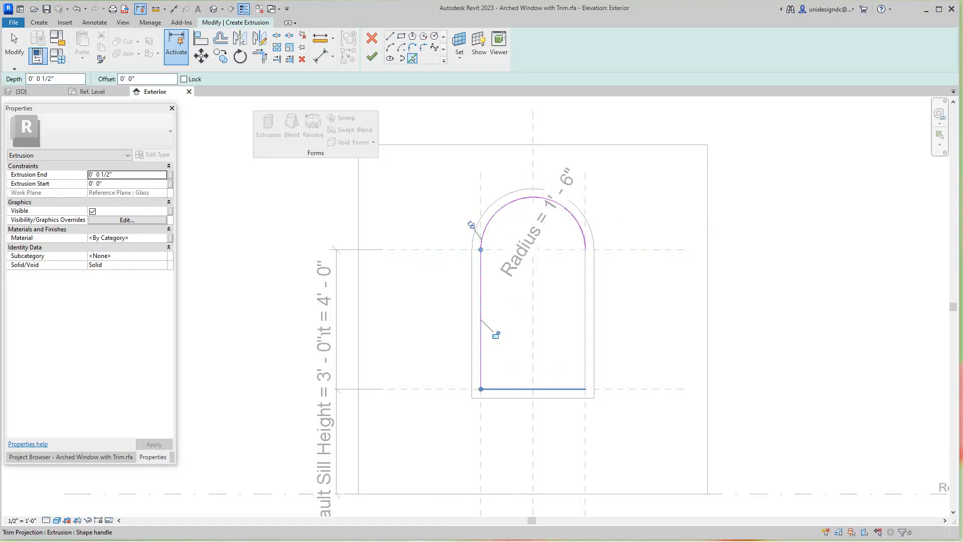
left_click(532, 389)
left_click(585, 318)
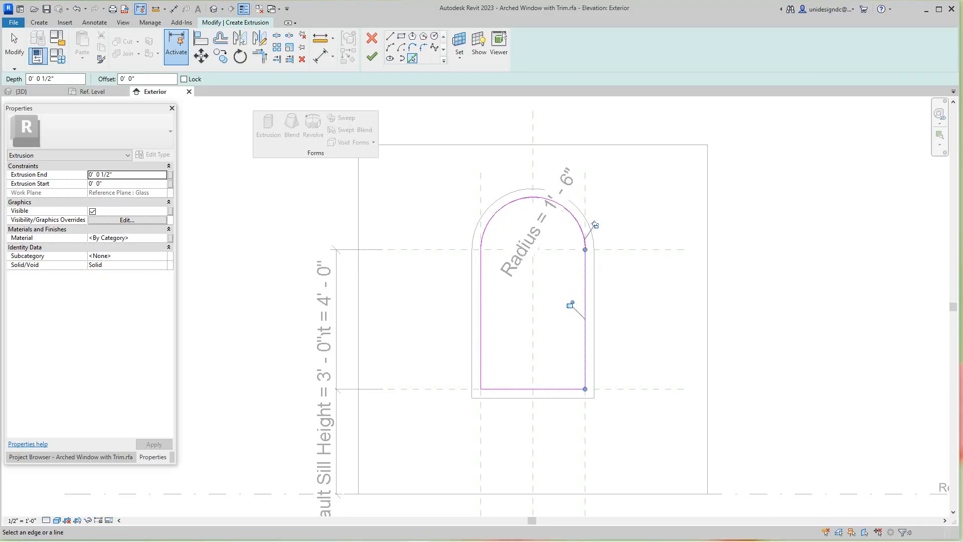
scroll(554, 306, "down", 1)
left_click(372, 57)
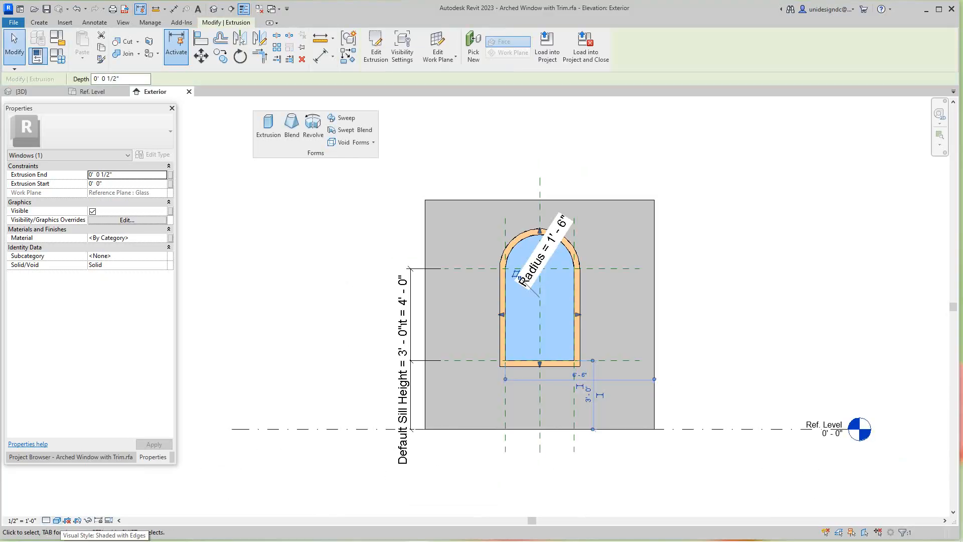
Load the arched window family into the curtain wall project, overwriting the existing version and its parameter values
scroll(288, 292, "up", 1)
key("Escape")
scroll(331, 304, "down", 1)
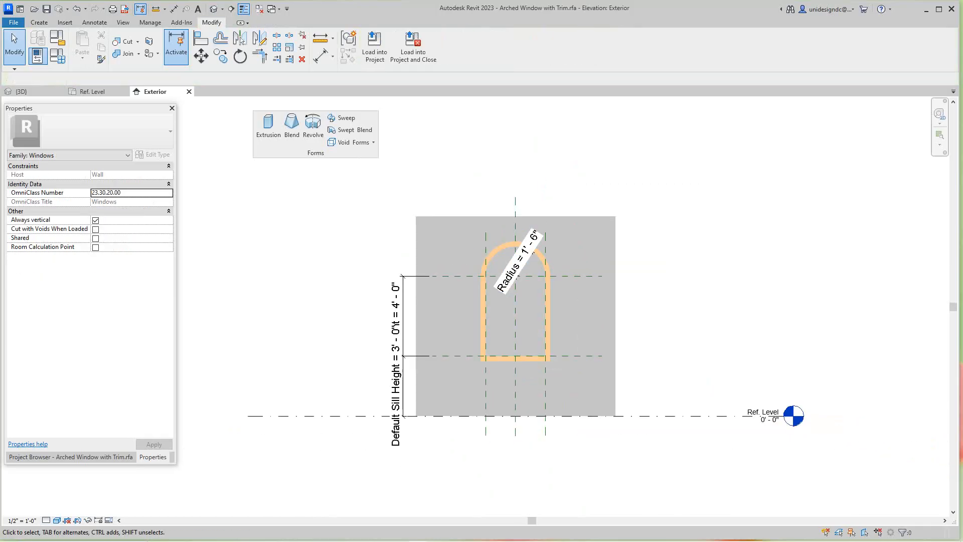
scroll(374, 304, "up", 1)
scroll(498, 332, "down", 1)
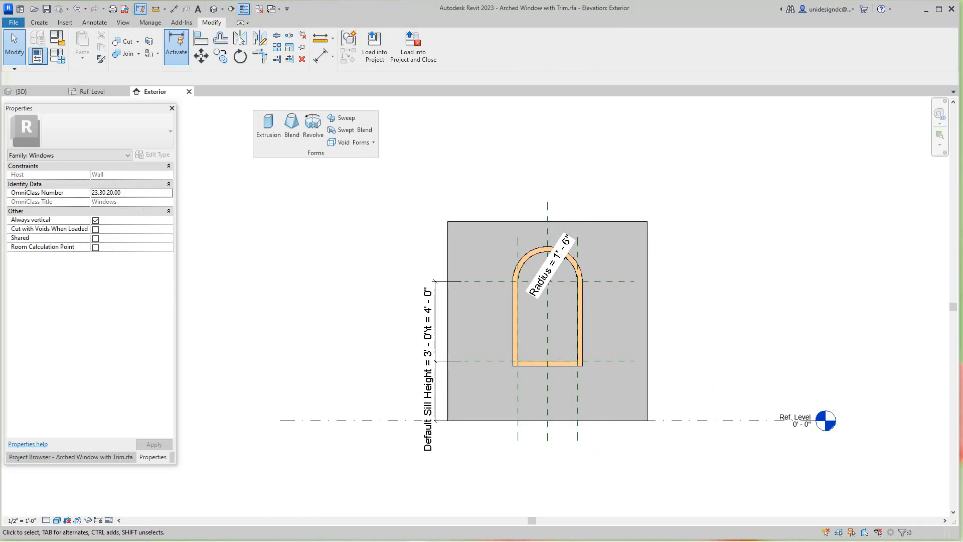
left_click(213, 9)
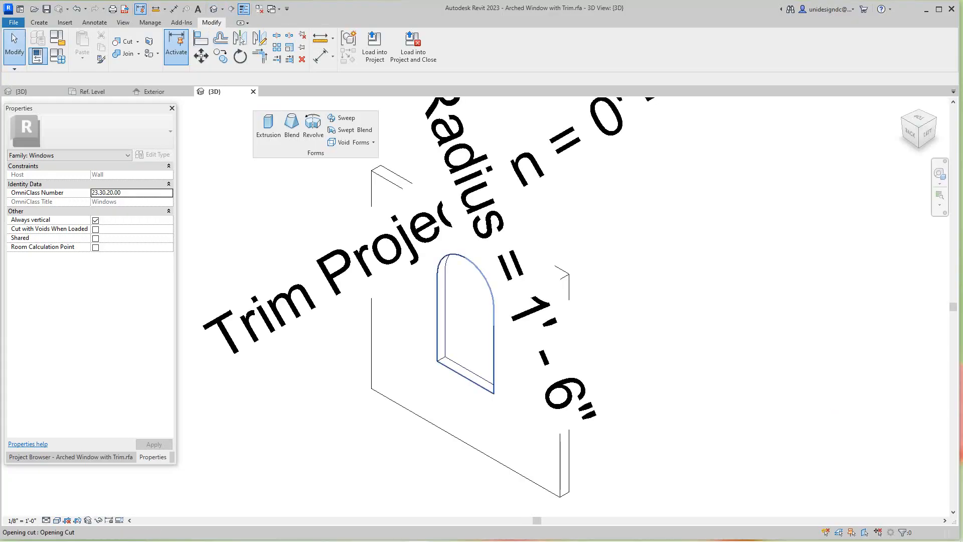
left_click(374, 47)
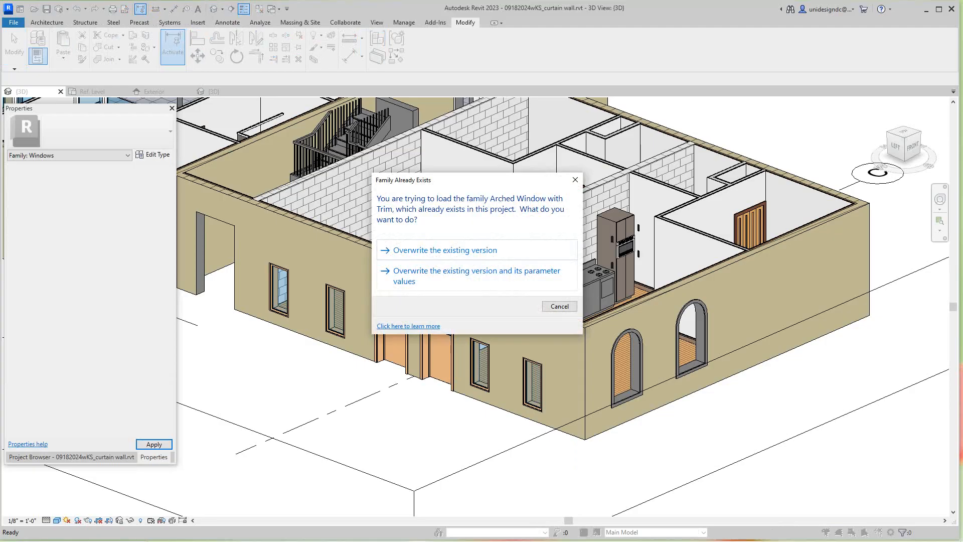
left_click(477, 276)
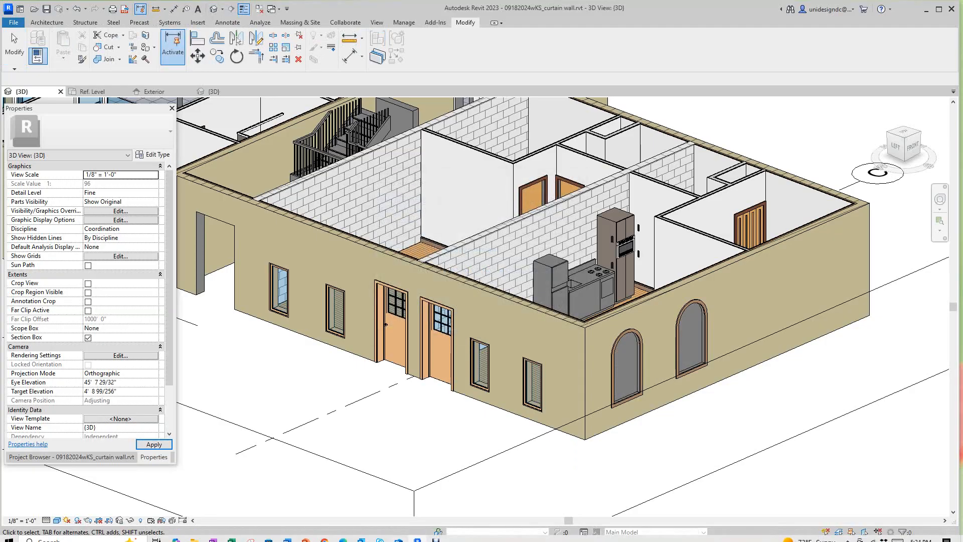
Examine the placed arched windows' glass panes and trim from outside and inside the building in 3D
scroll(633, 385, "up", 3)
scroll(606, 389, "down", 3)
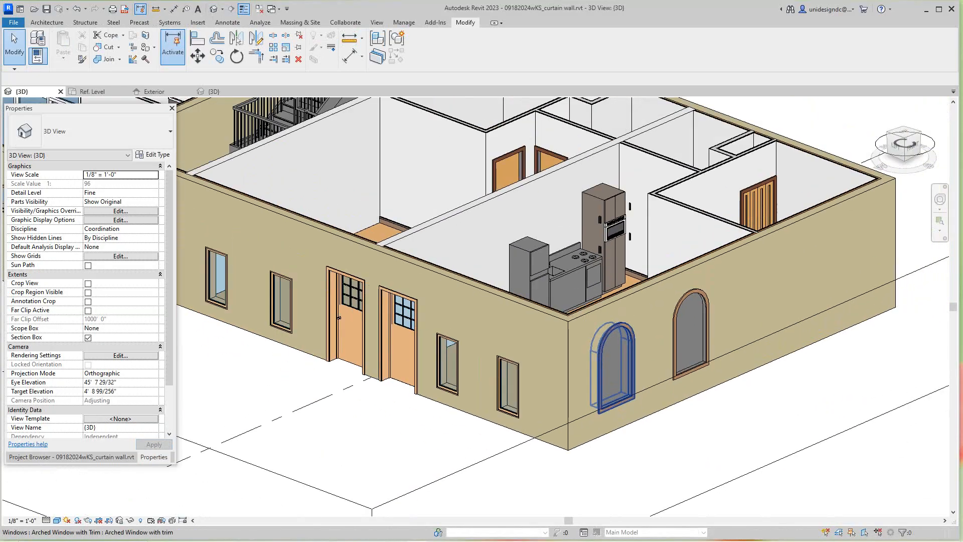
middle_click_drag(374, 326, 344, 305, "shift")
left_click(895, 139)
mouse_move(482, 301)
middle_mouse_down("shift")
mouse_move(547, 311)
mouse_move(559, 401)
mouse_move(562, 296)
middle_mouse_up("shift")
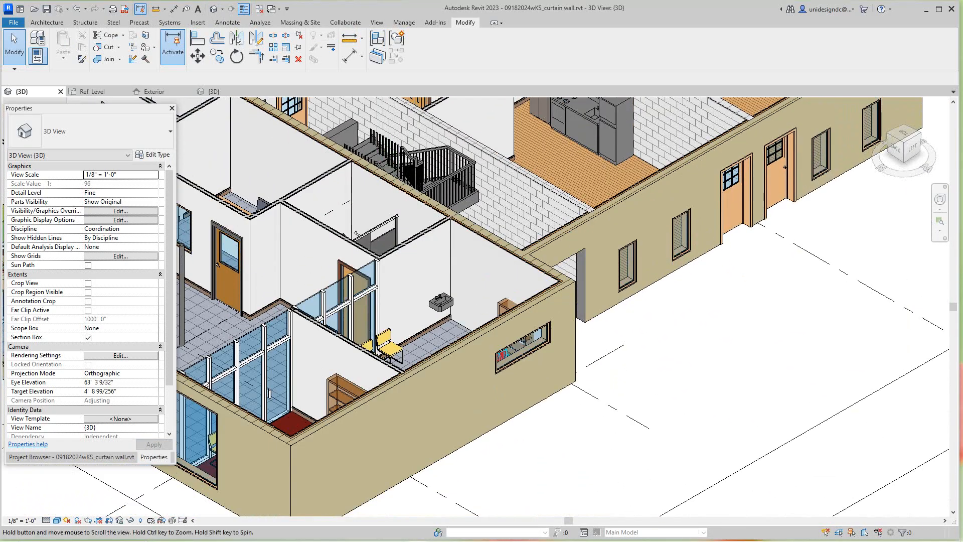
middle_click_drag(712, 145, 650, 354)
scroll(728, 224, "up", 2)
scroll(742, 235, "down", 1)
middle_click_drag(742, 236, 568, 236)
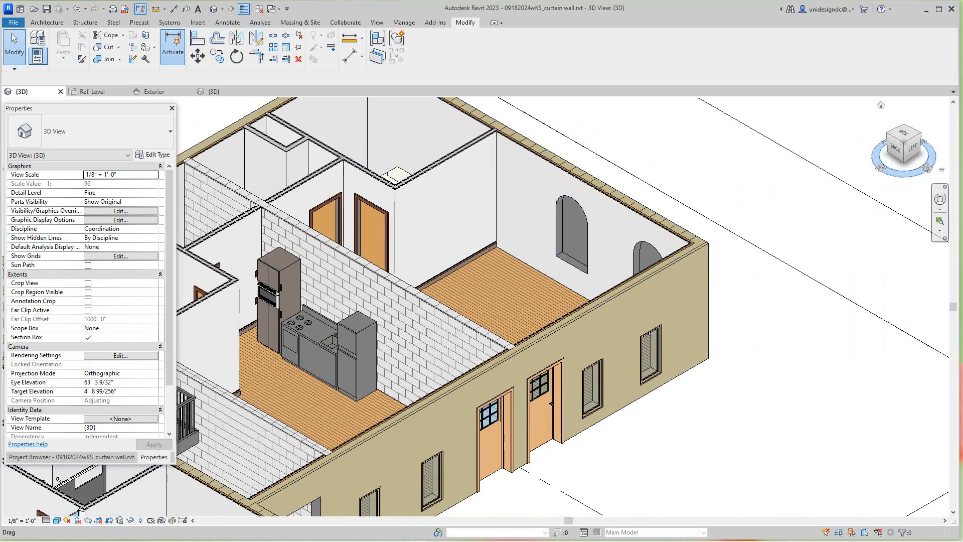
left_click_drag(913, 148, 864, 148)
scroll(492, 451, "down", 1)
middle_click_drag(492, 451, 512, 195)
scroll(544, 331, "up", 3)
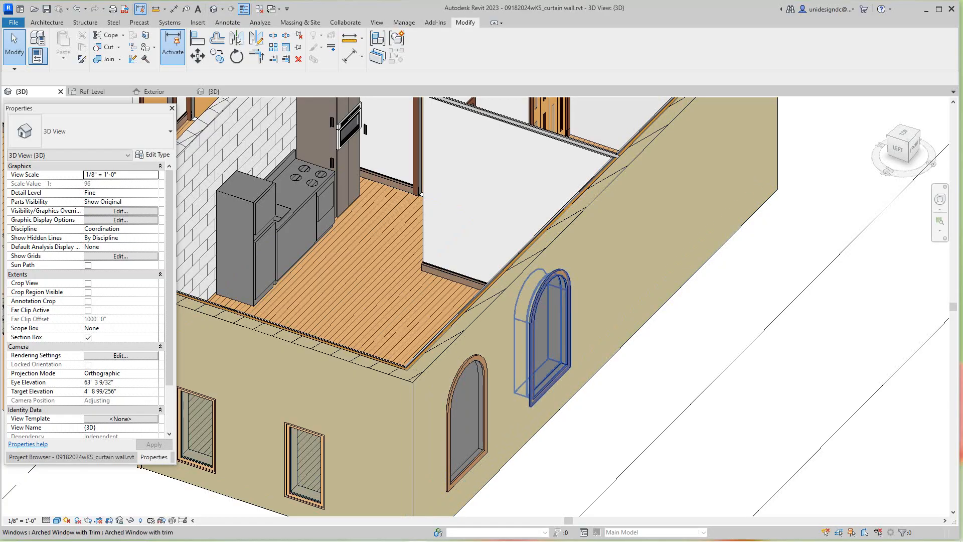
Open the family of the arched window farther from the building corner for editing
left_click(544, 331)
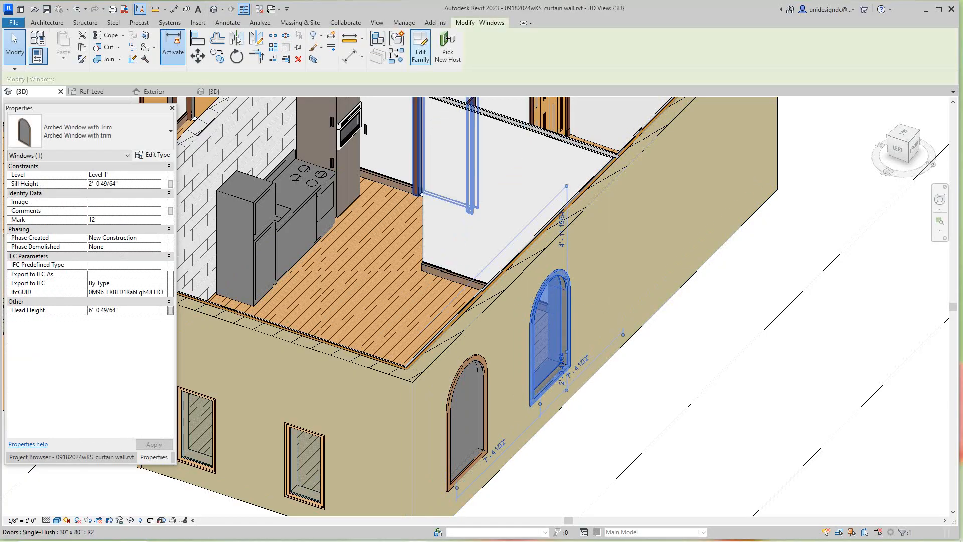
left_click(421, 48)
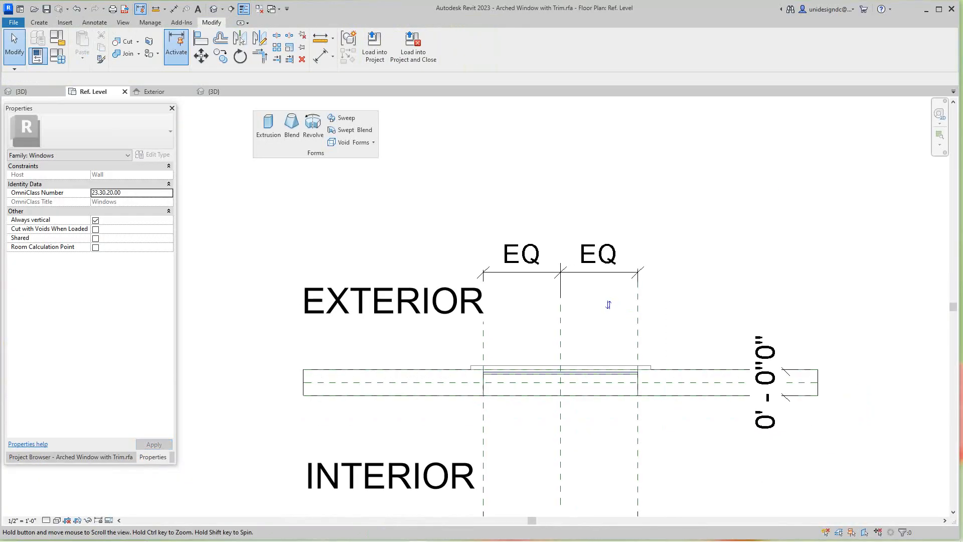
scroll(488, 352, "up", 2)
scroll(508, 333, "up", 1)
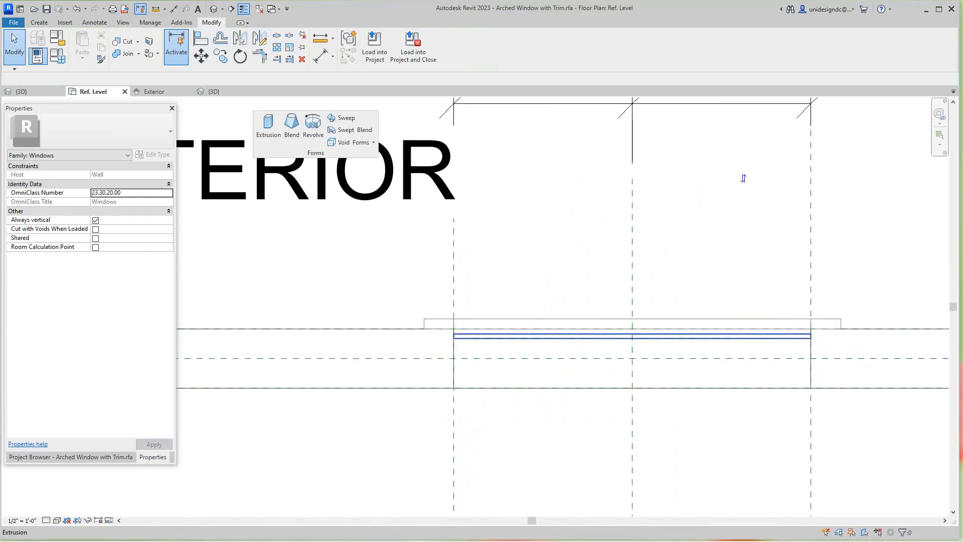
scroll(508, 335, "down", 3)
scroll(609, 268, "up", 4)
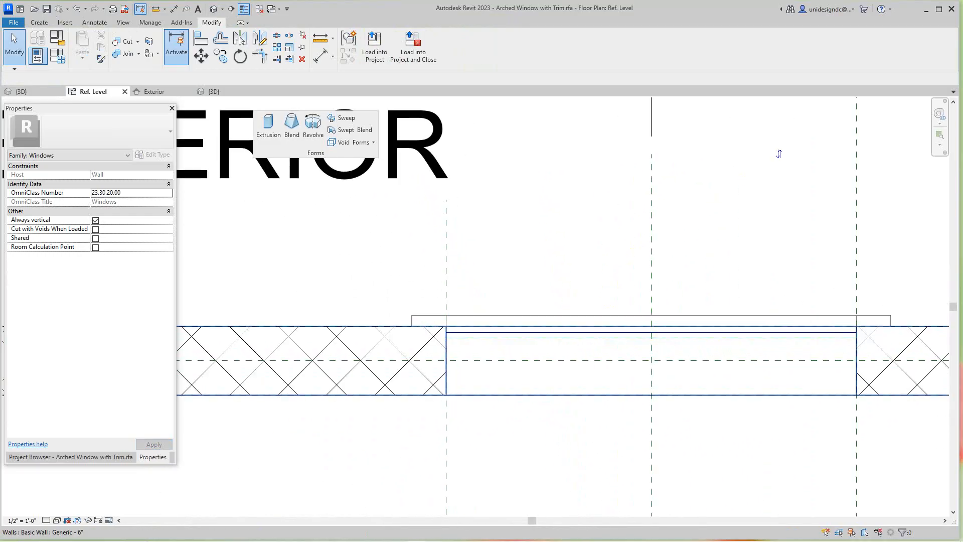
In the Ref. Level plan, stretch the glass extrusion outward to the wall's exterior face, making it 1" deep
left_click(622, 333)
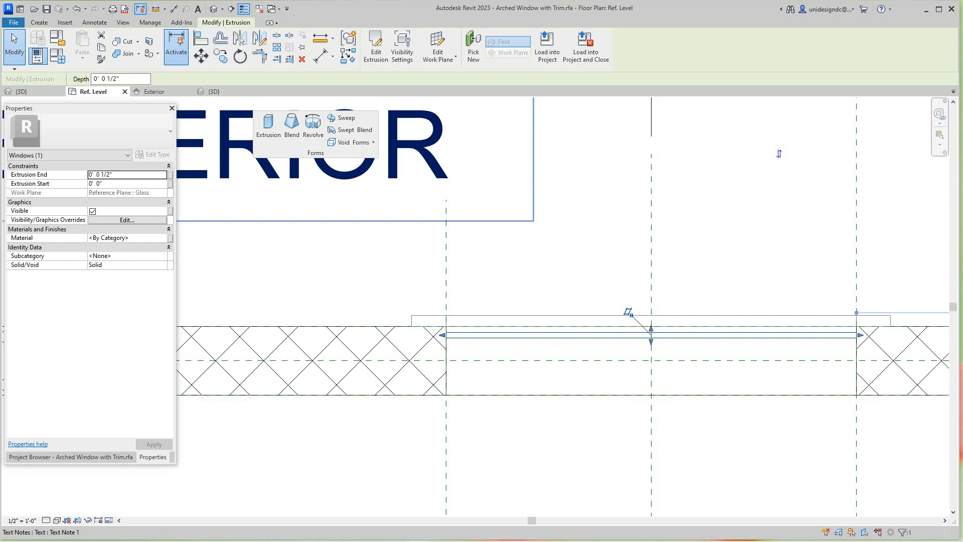
scroll(652, 323, "up", 4)
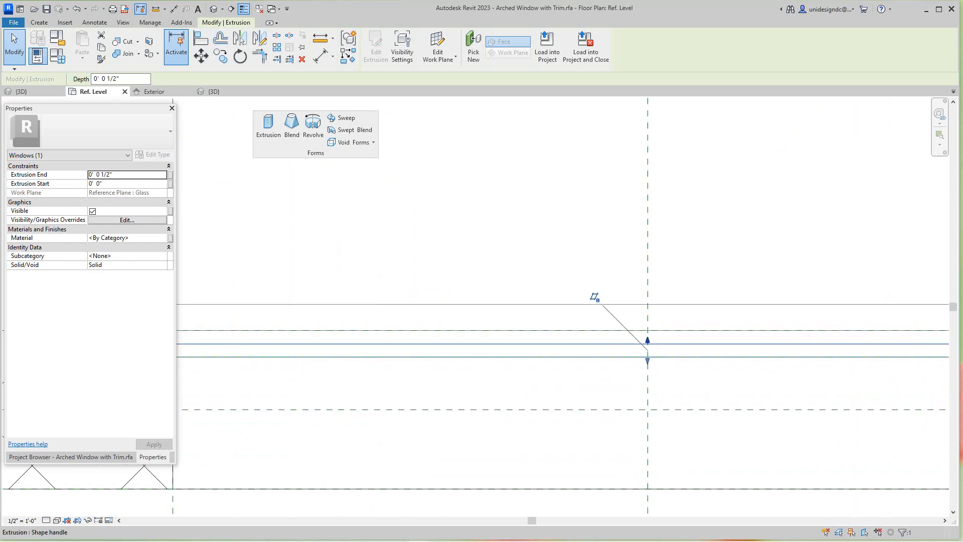
left_click_drag(647, 340, 647, 330)
scroll(581, 269, "down", 2)
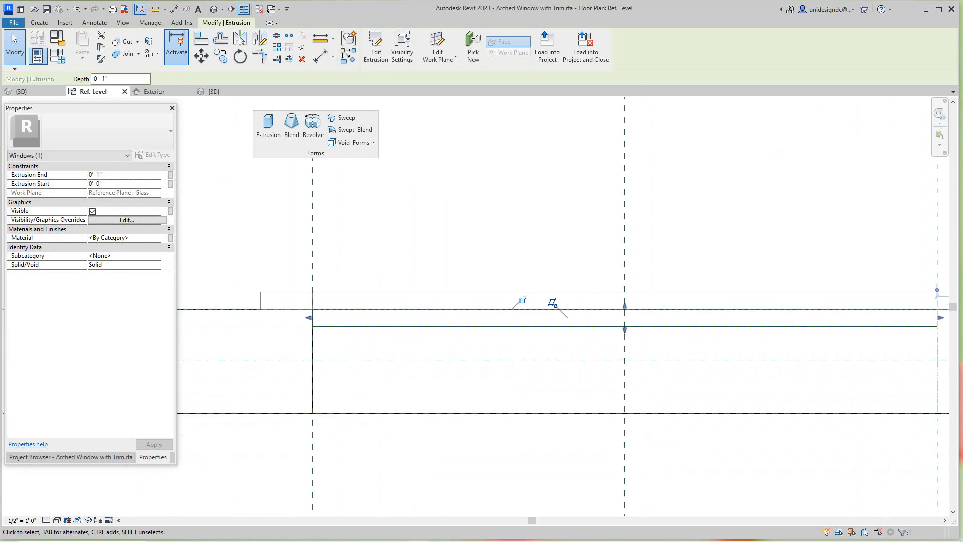
scroll(584, 291, "down", 2)
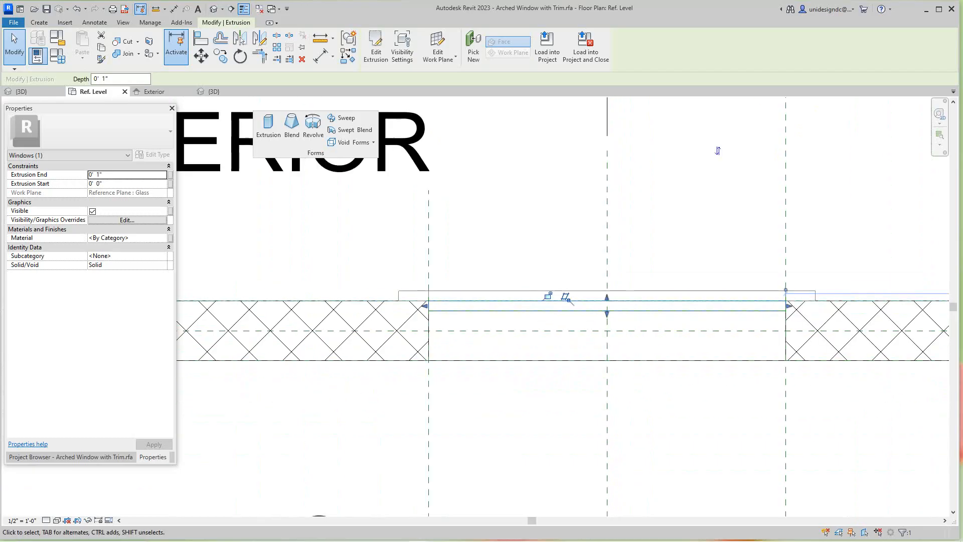
key("Escape")
scroll(524, 235, "down", 1)
middle_click_drag(524, 236, 522, 250)
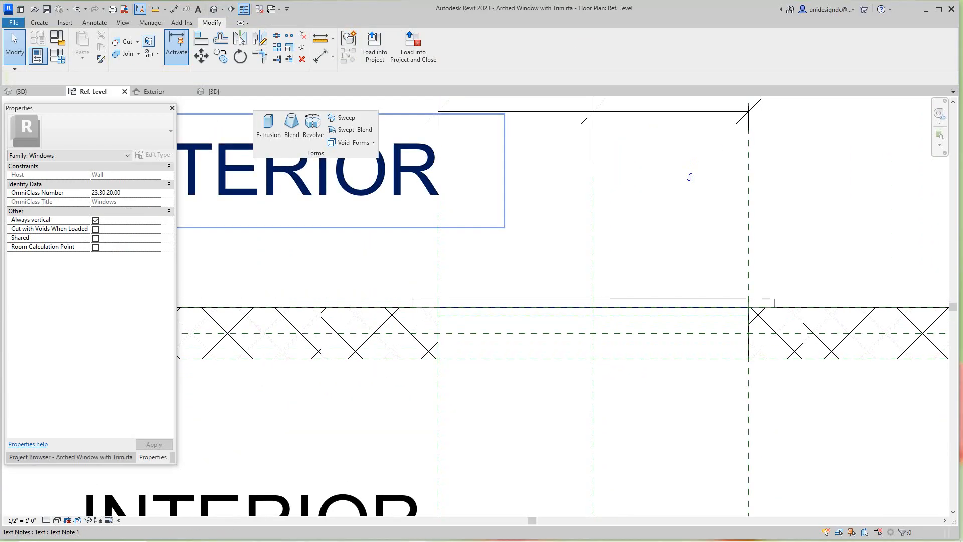
View the window family in 3D and in the Exterior elevation to examine the glass and trim extrusions
left_click(214, 9)
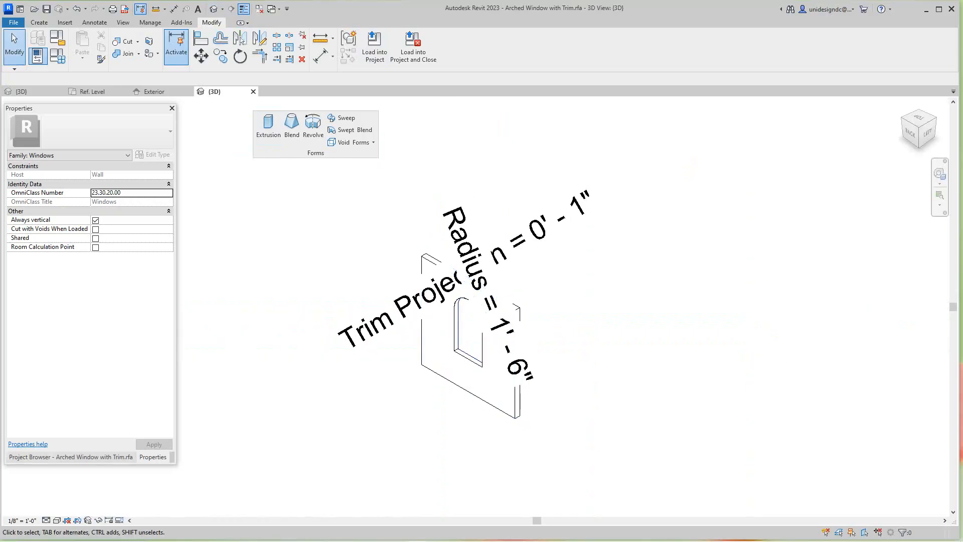
left_click(155, 92)
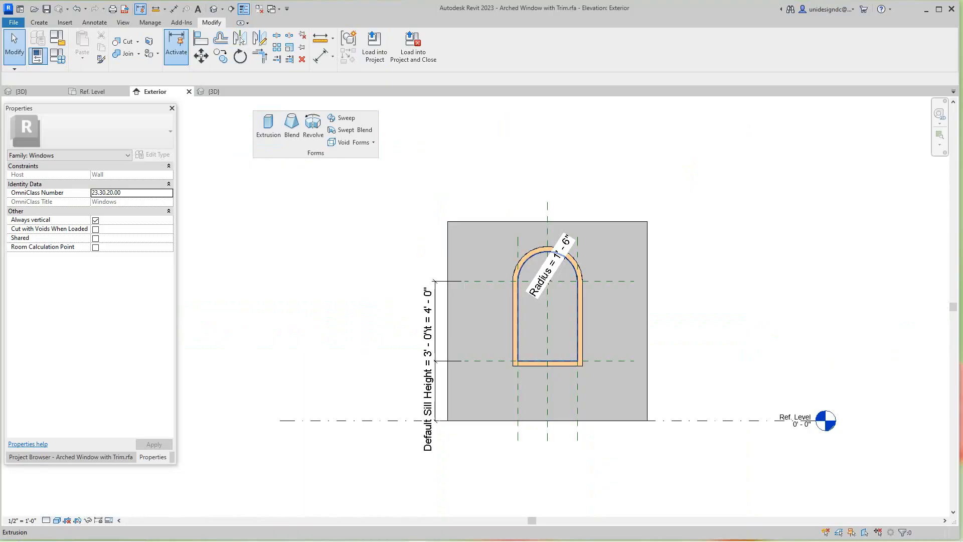
left_click(558, 342)
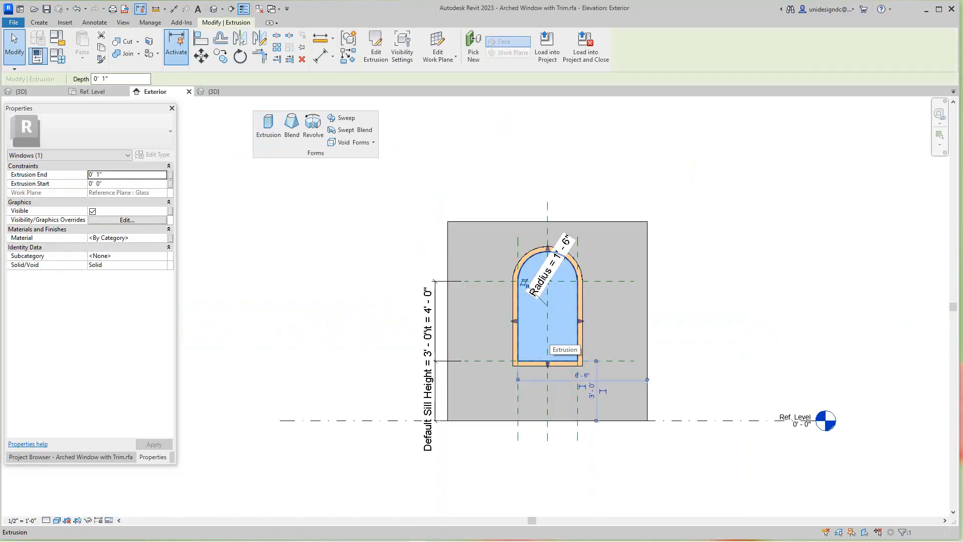
key("Escape")
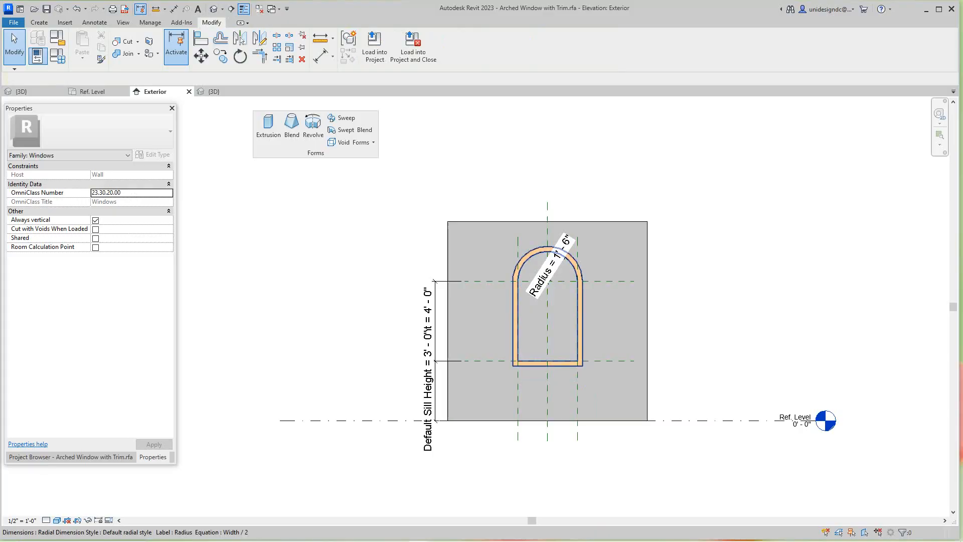
scroll(507, 348, "up", 1)
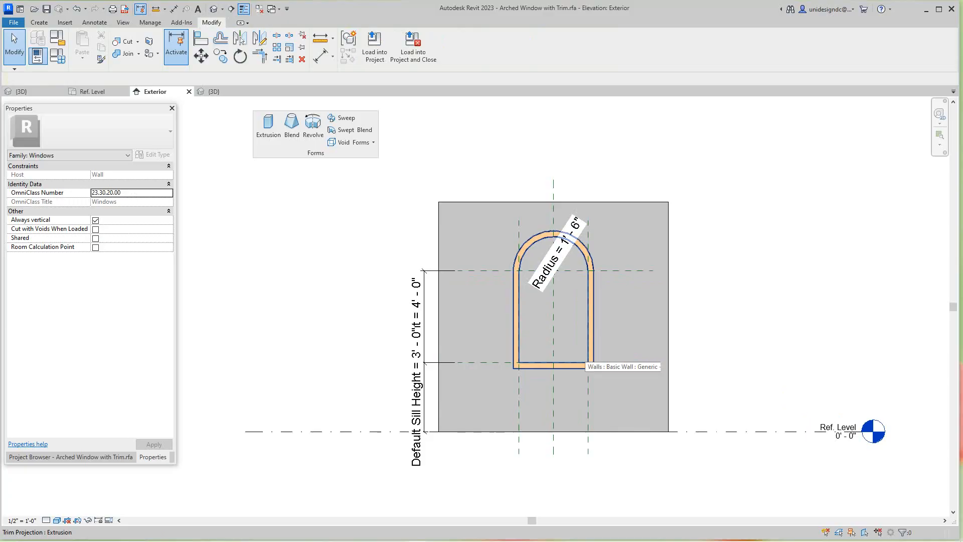
left_click(513, 348)
key("Escape")
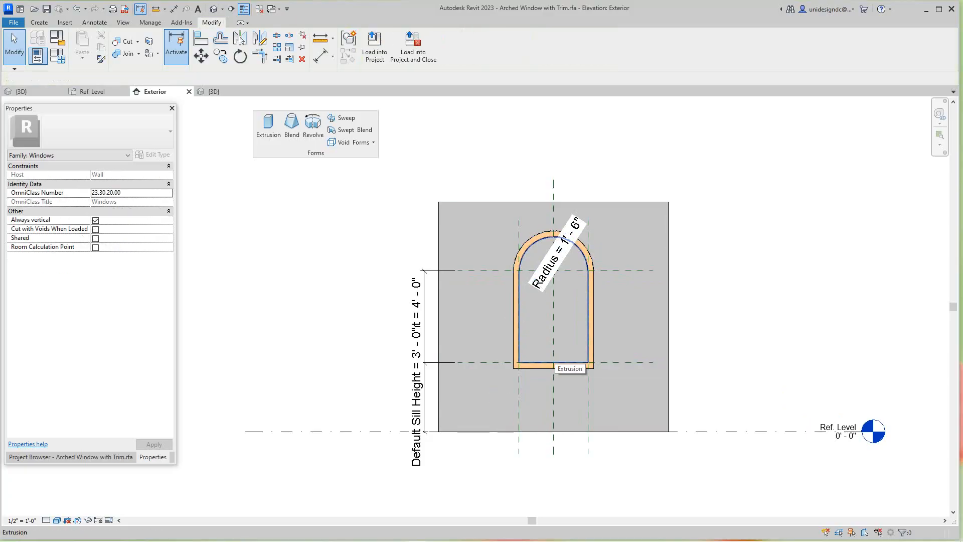
Assign the Glass material to the glass pane extrusion and enable Use Render Appearance for that material
left_click(530, 274)
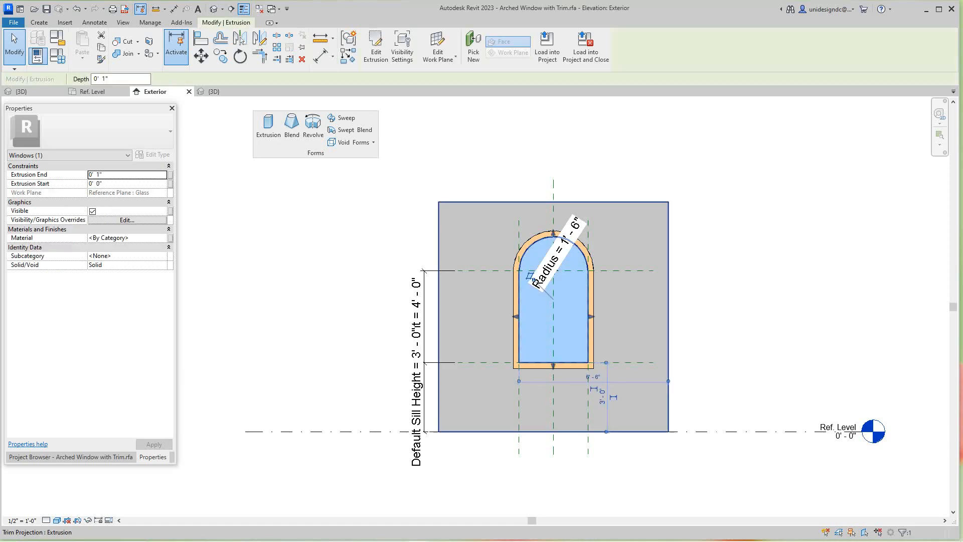
left_click(136, 238)
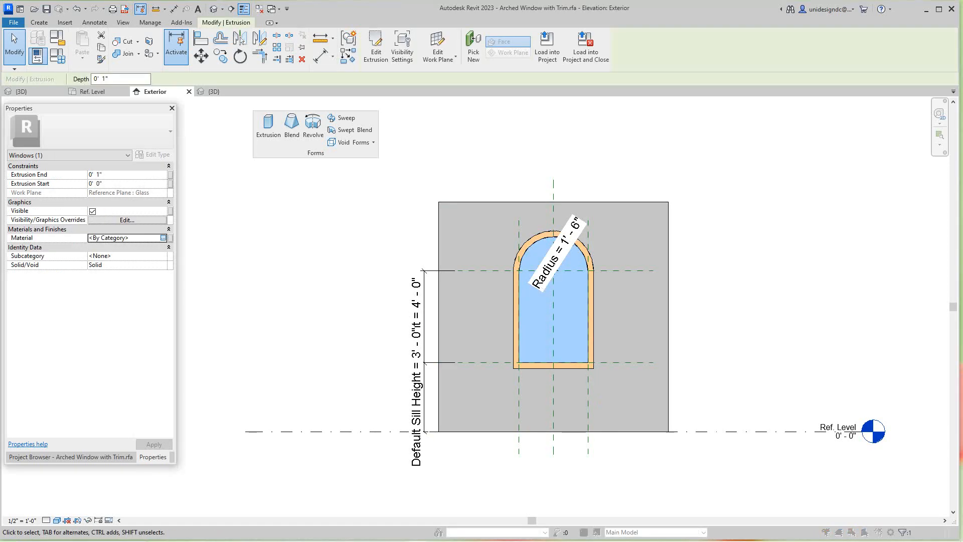
left_click(163, 238)
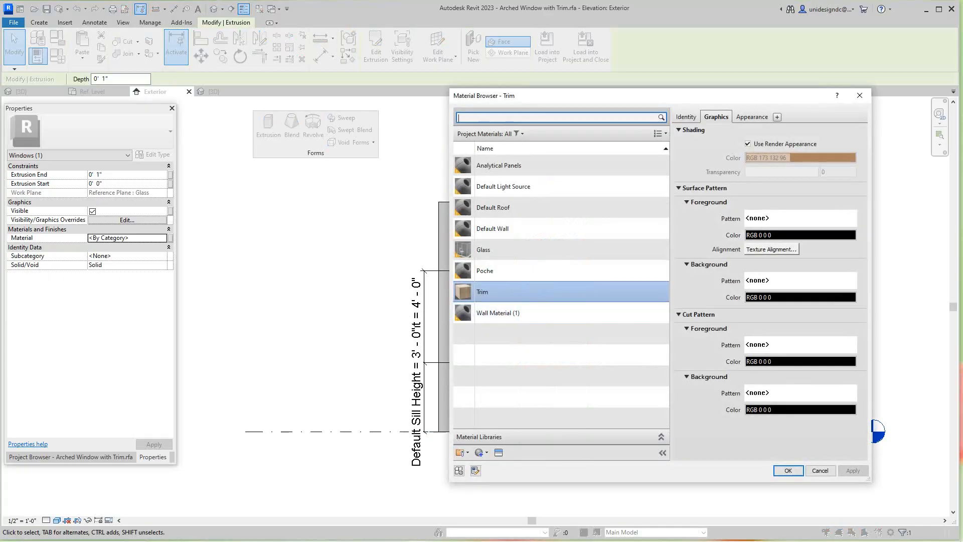
left_click(521, 250)
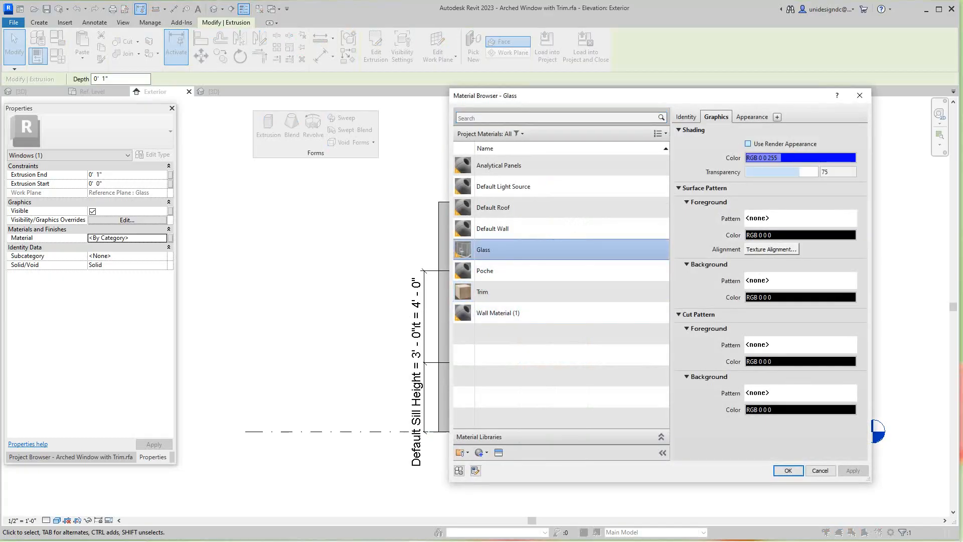
left_click(747, 143)
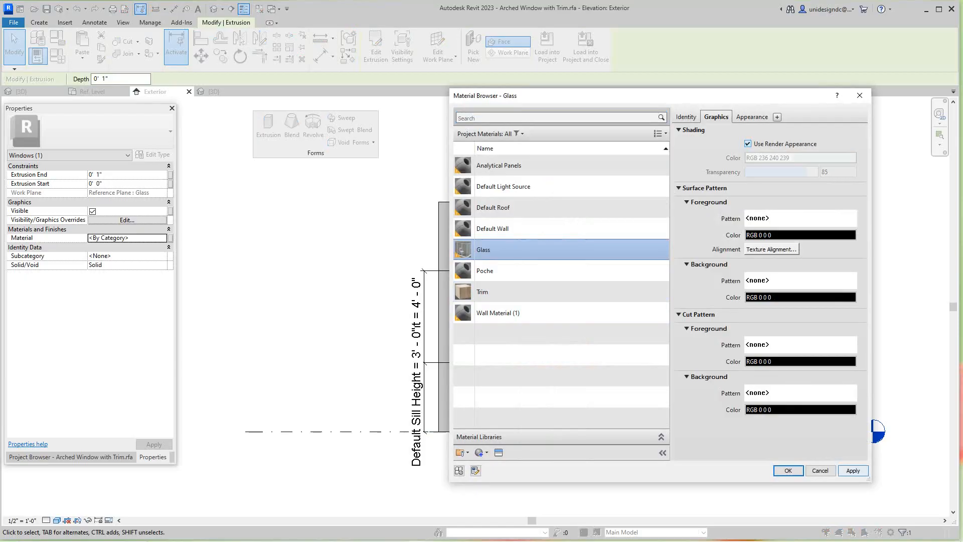
left_click(853, 470)
left_click(788, 471)
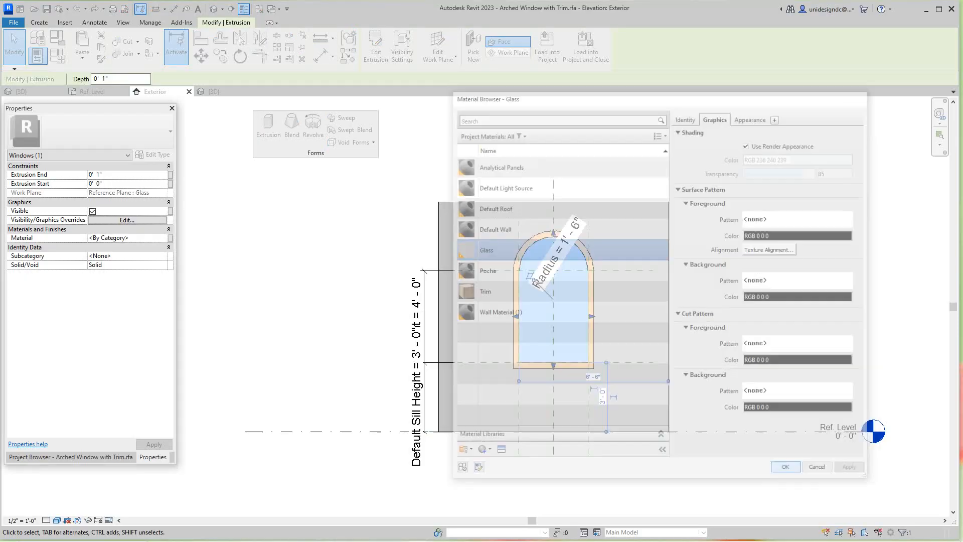
scroll(714, 329, "up", 3)
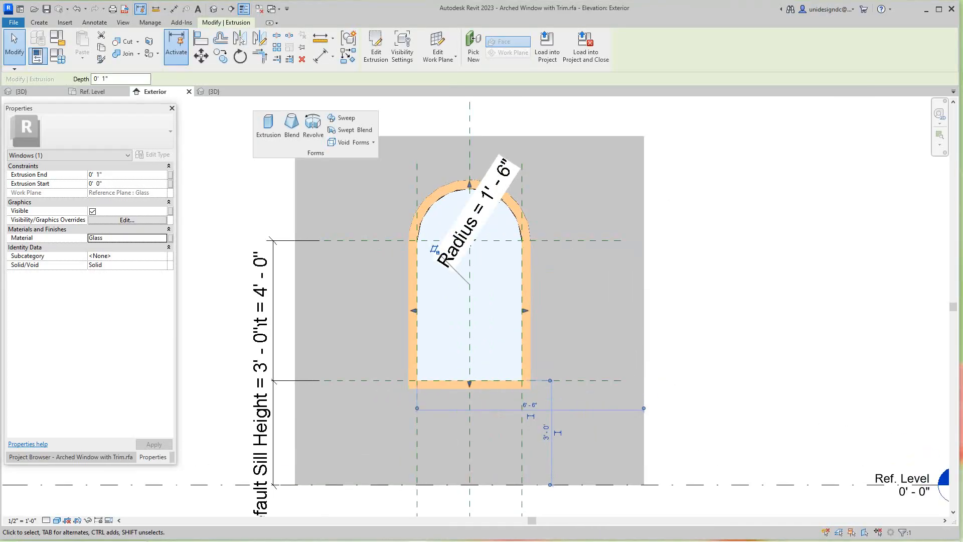
left_click(714, 329)
scroll(714, 329, "down", 2)
middle_click_drag(714, 329, 720, 350)
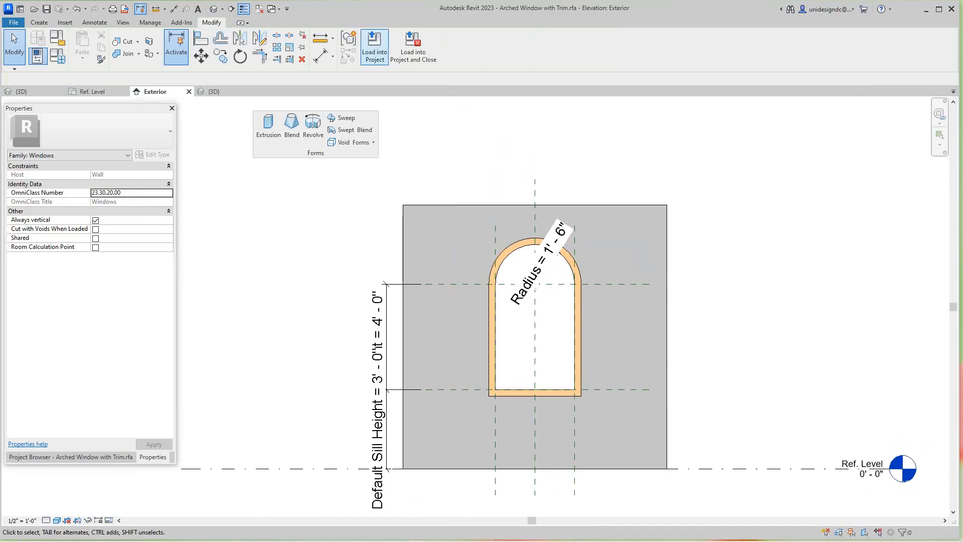
Reload the arched window family into the project, overwriting the existing version without its parameter values
left_click(374, 46)
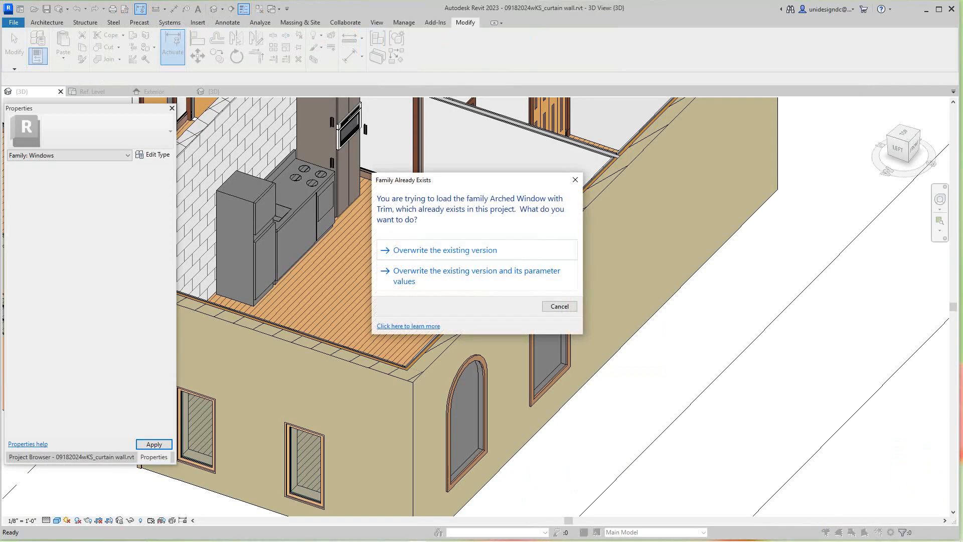
left_click(444, 250)
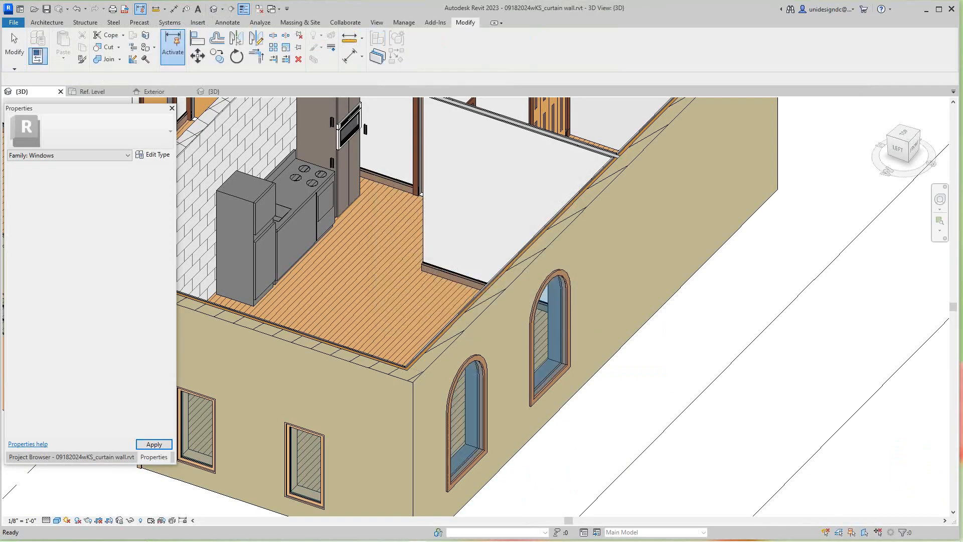
scroll(681, 386, "down", 2)
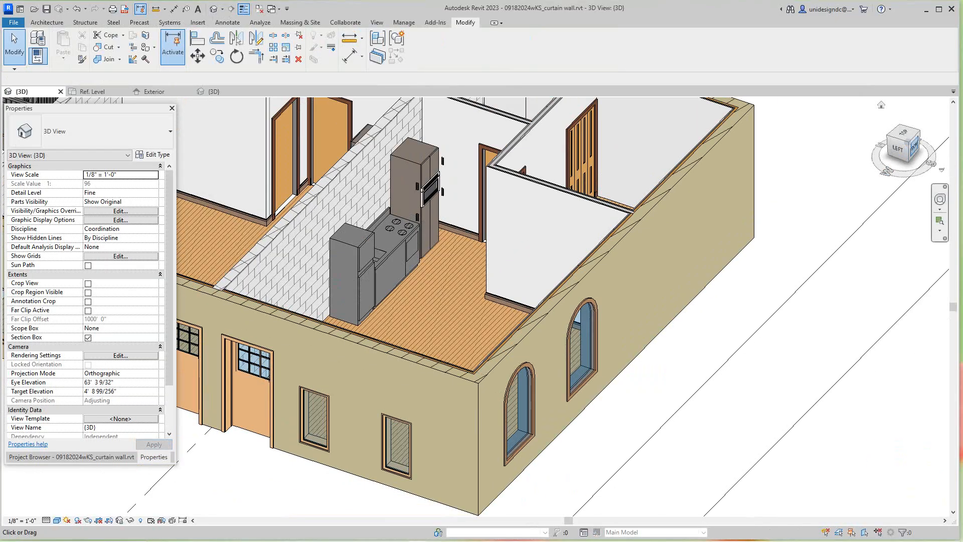
Examine the two reloaded arched windows in the exterior wall up close and within the overall building in the project's 3D view
left_click_drag(914, 147, 904, 139)
scroll(499, 442, "up", 1)
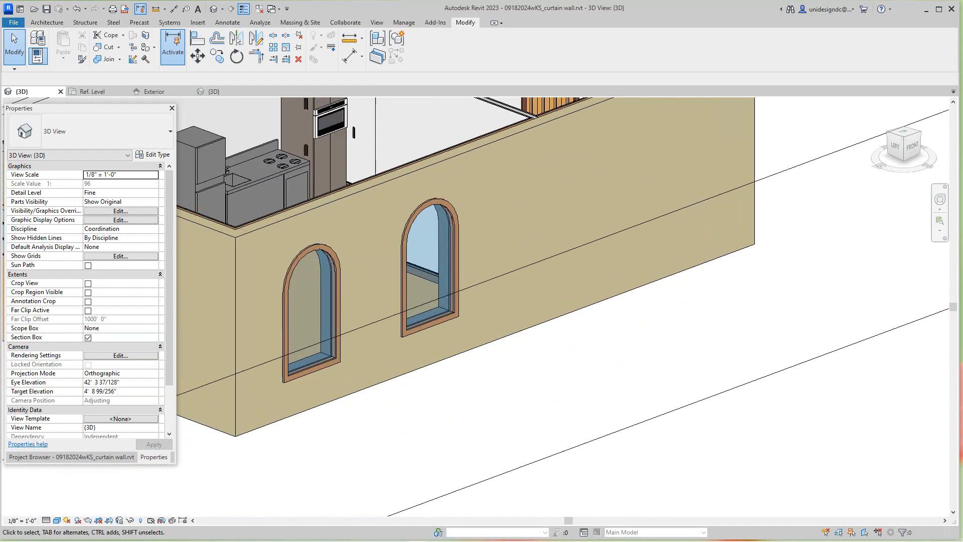
middle_click_drag(459, 377, 579, 412)
scroll(617, 394, "up", 2)
scroll(617, 394, "down", 2)
scroll(613, 385, "down", 1)
scroll(579, 412, "up", 2)
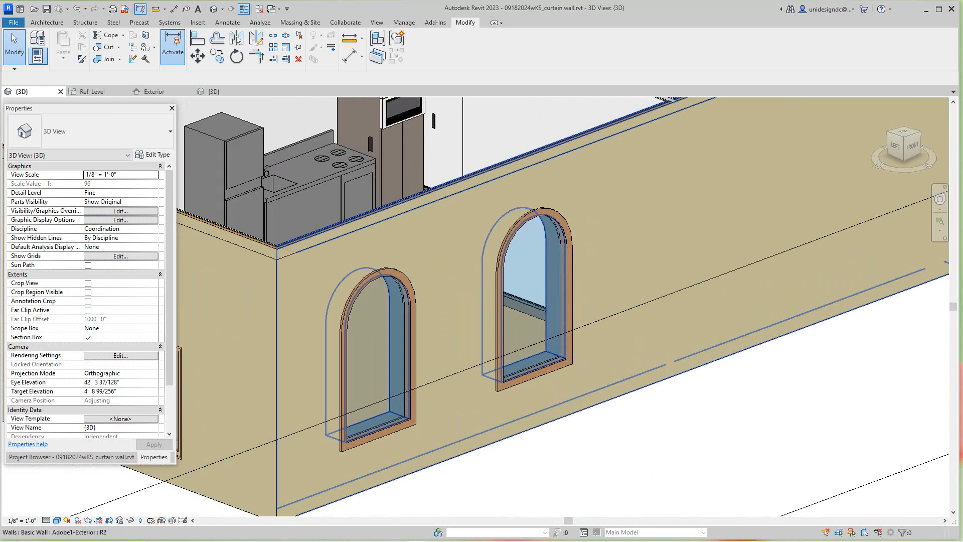
left_click(585, 364)
key("Escape")
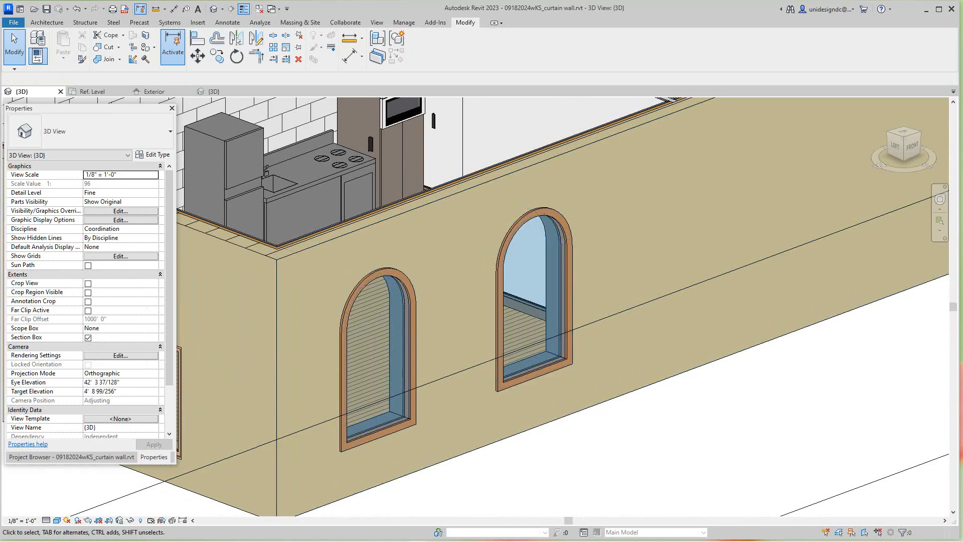
scroll(628, 438, "down", 1)
scroll(562, 306, "down", 5)
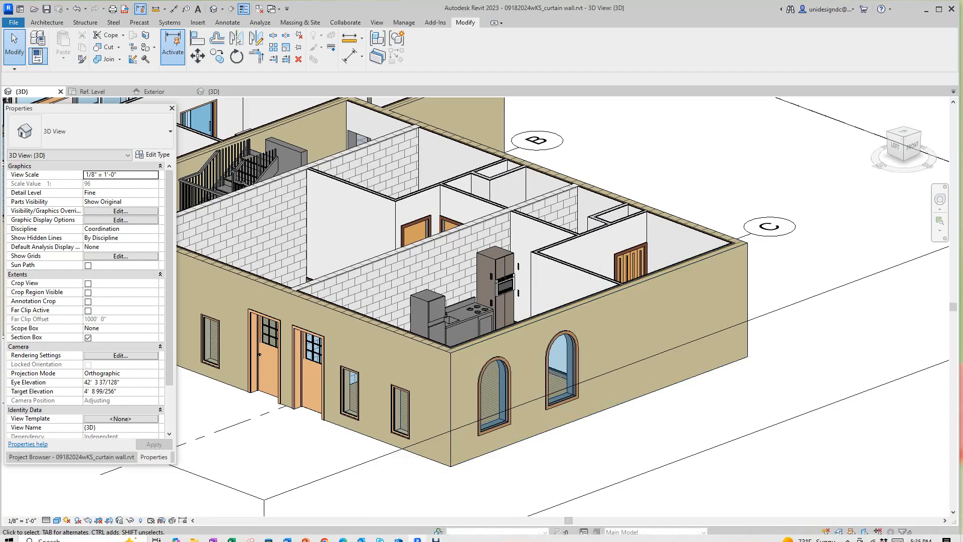
scroll(715, 387, "down", 1)
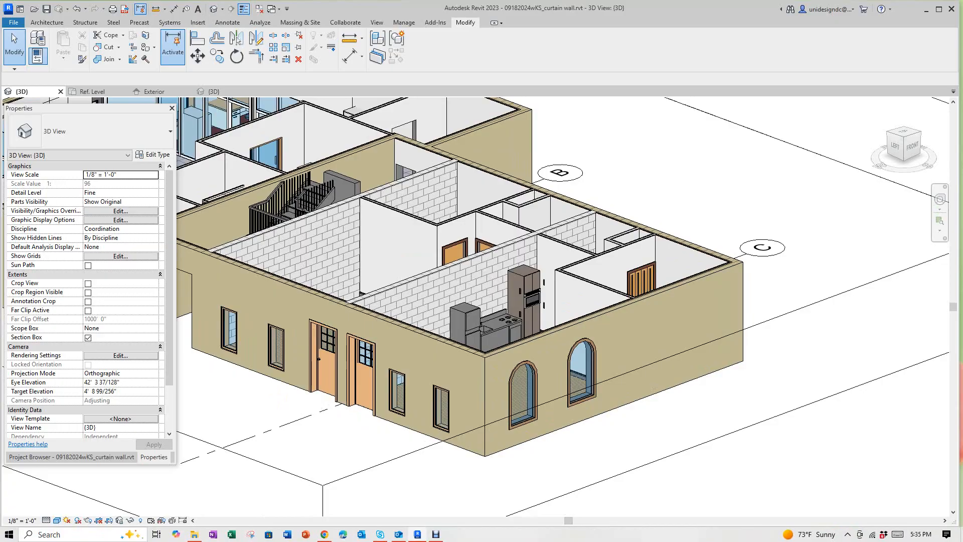
left_click(436, 534)
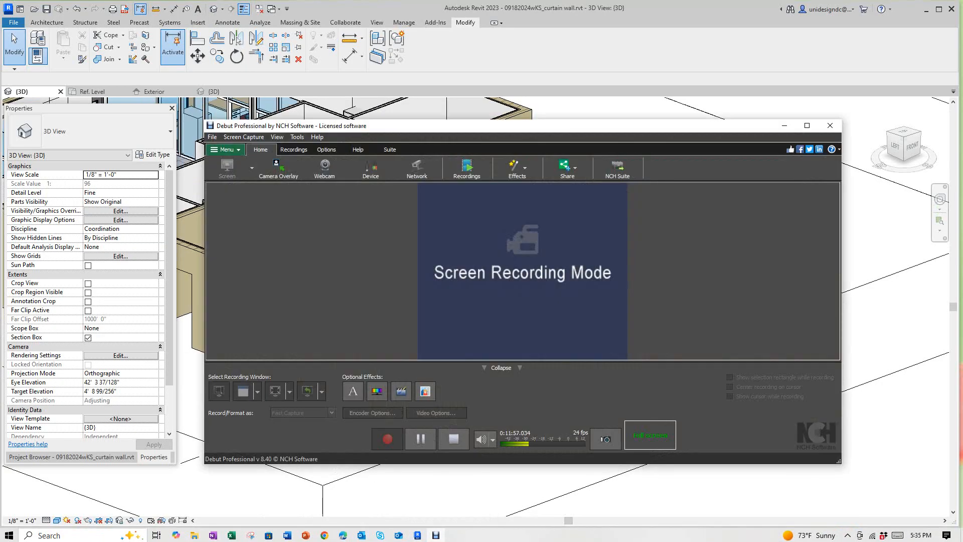